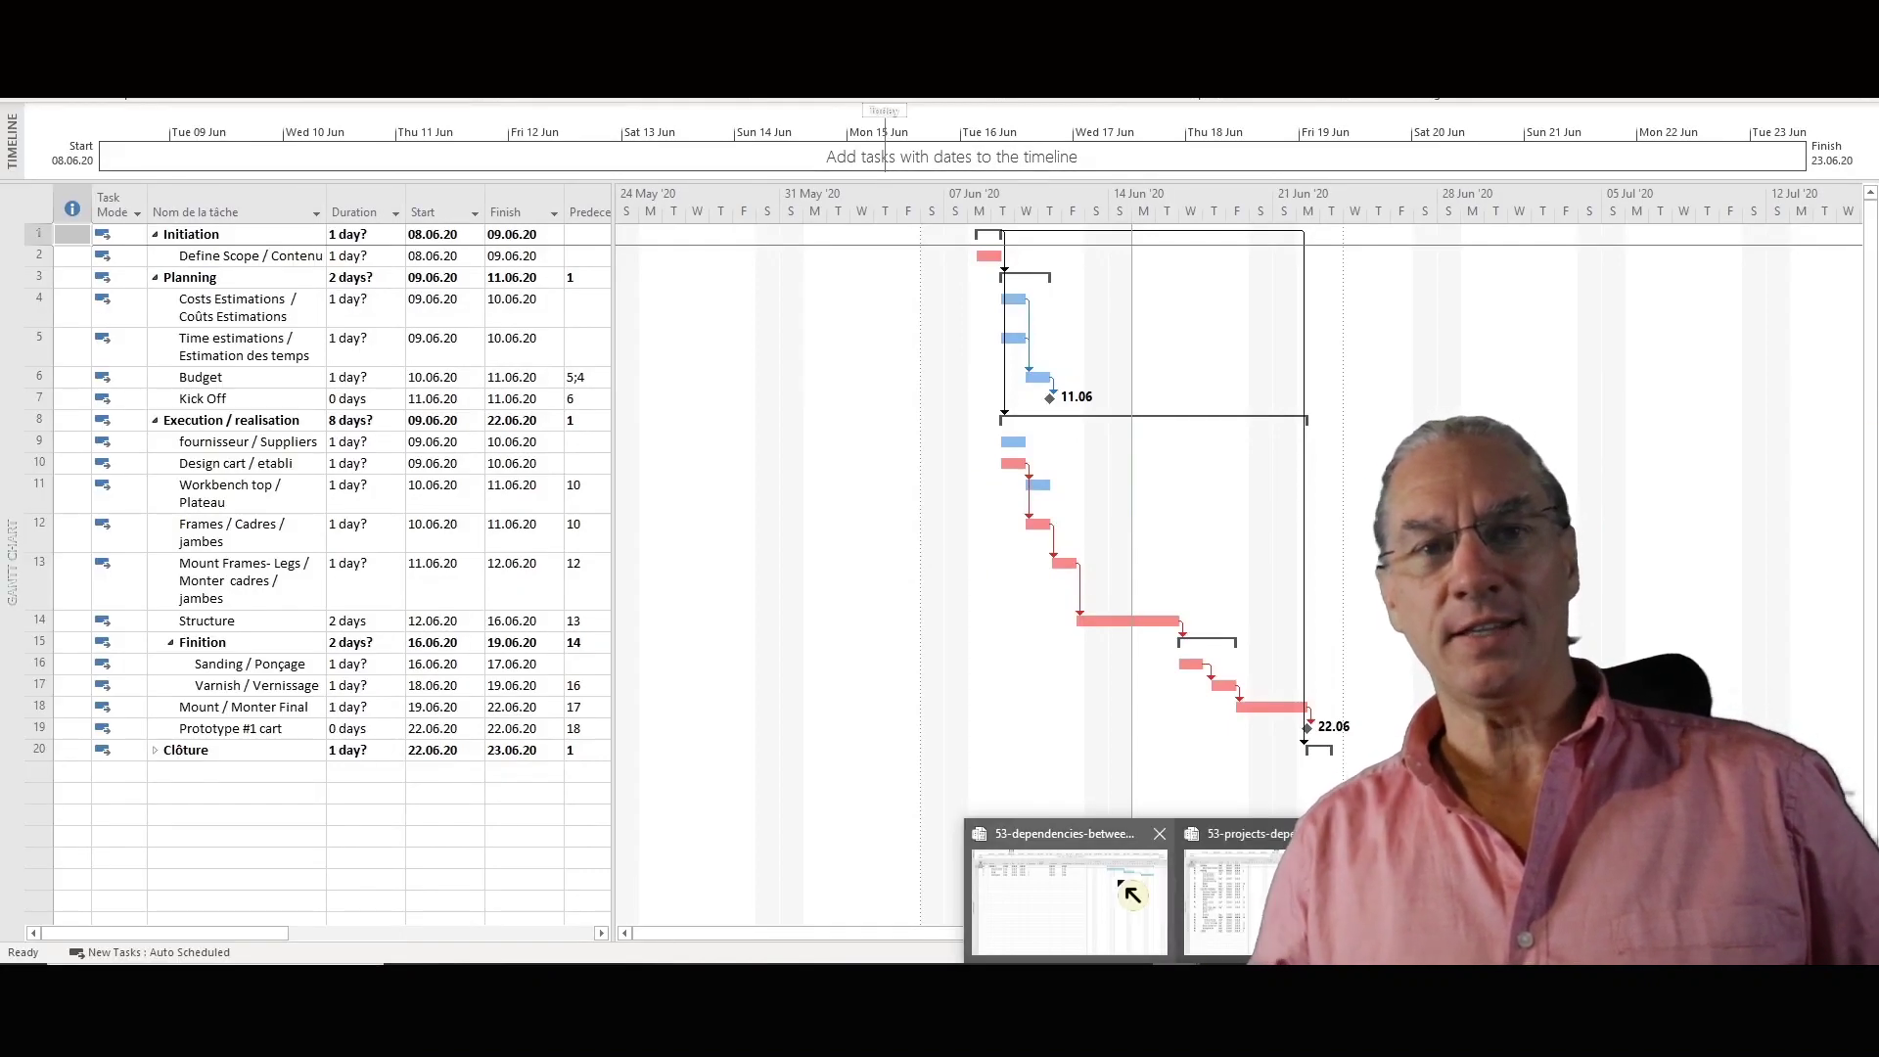
- From the Module 1 window, create a New Window that combines both open project files
left_click(1132, 893)
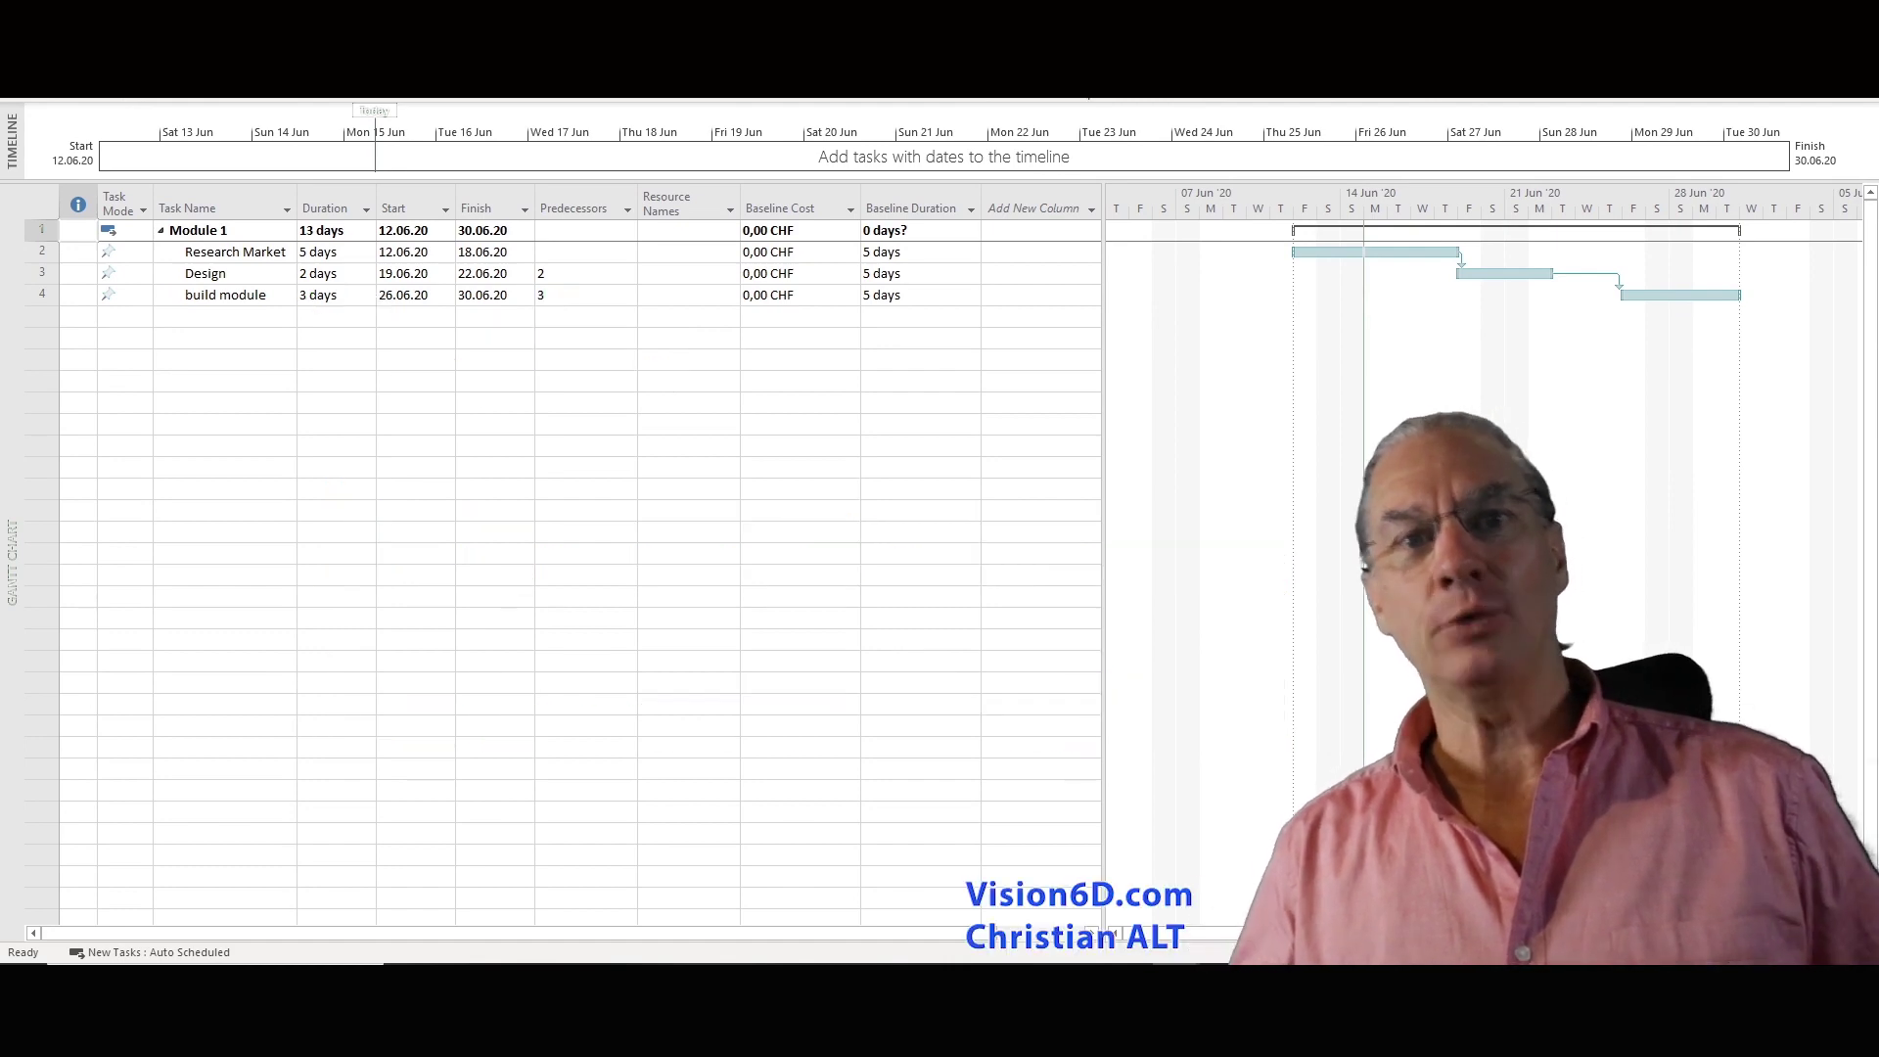
key("alt+w")
key("n")
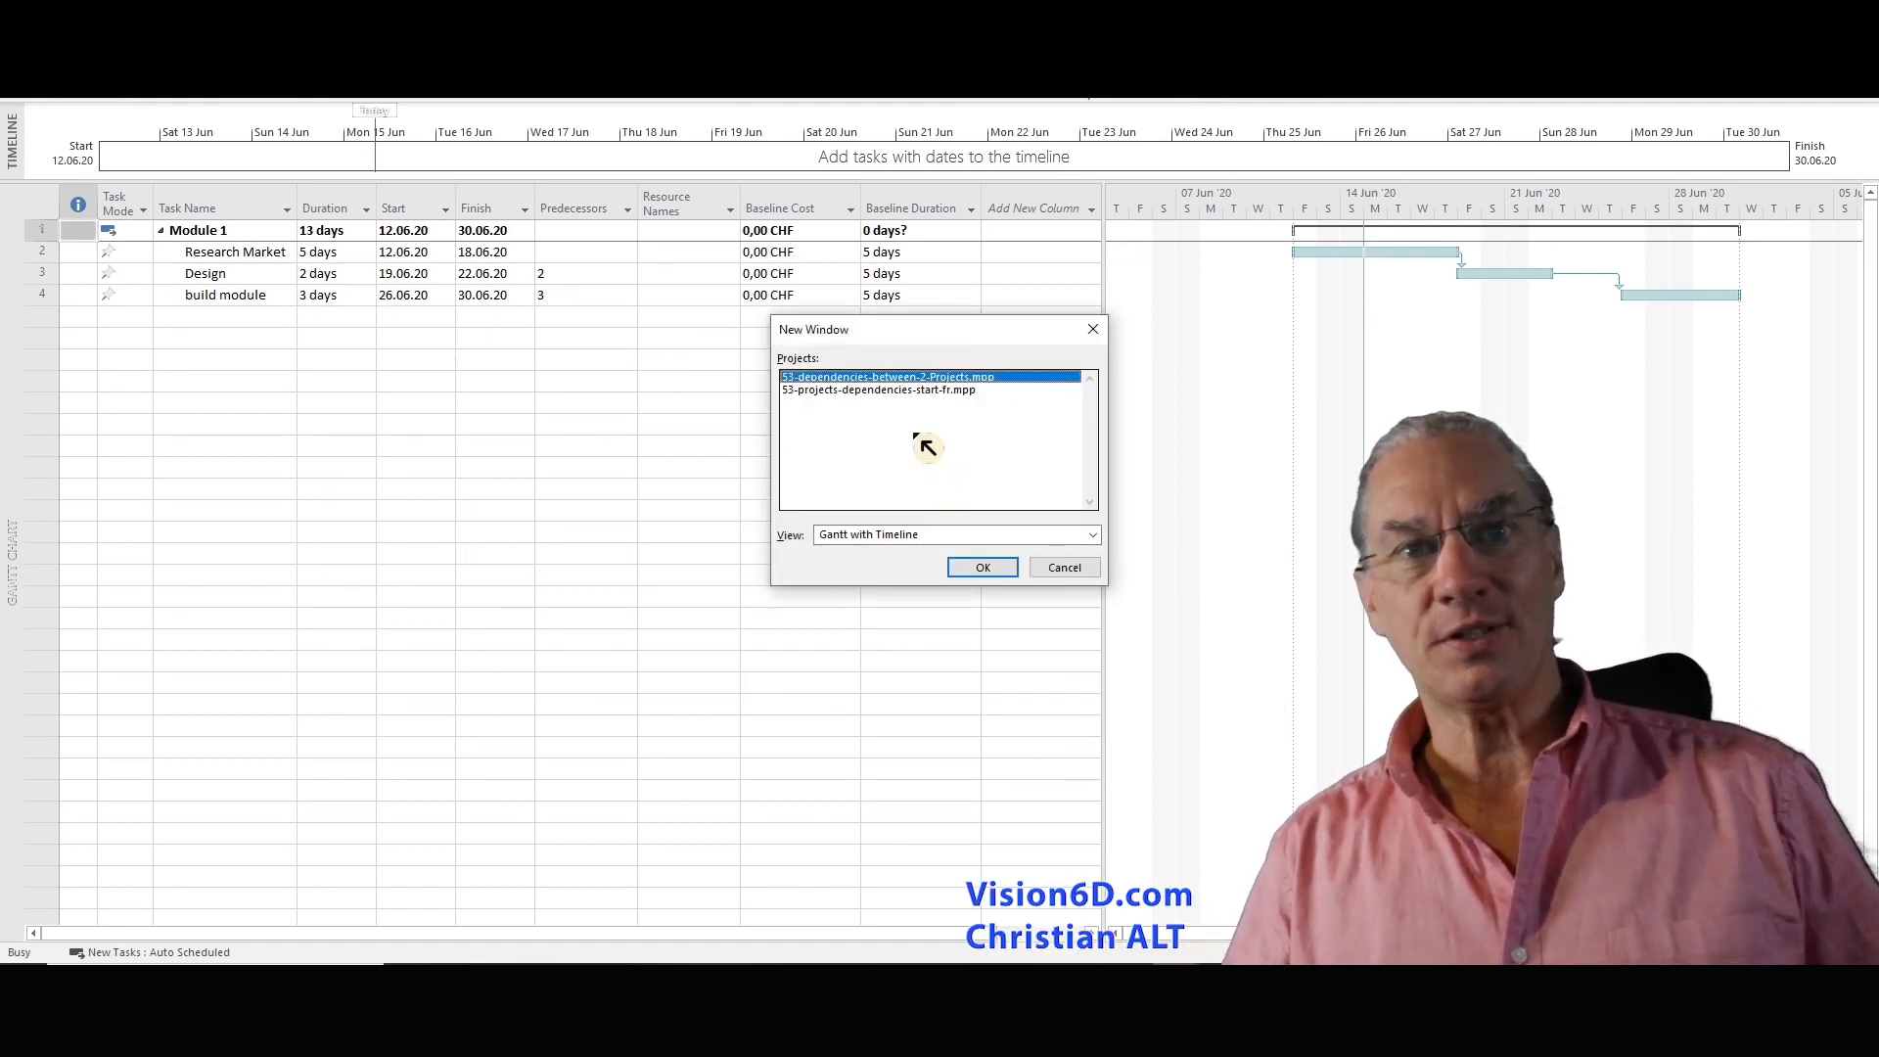
left_click(901, 390, "shift")
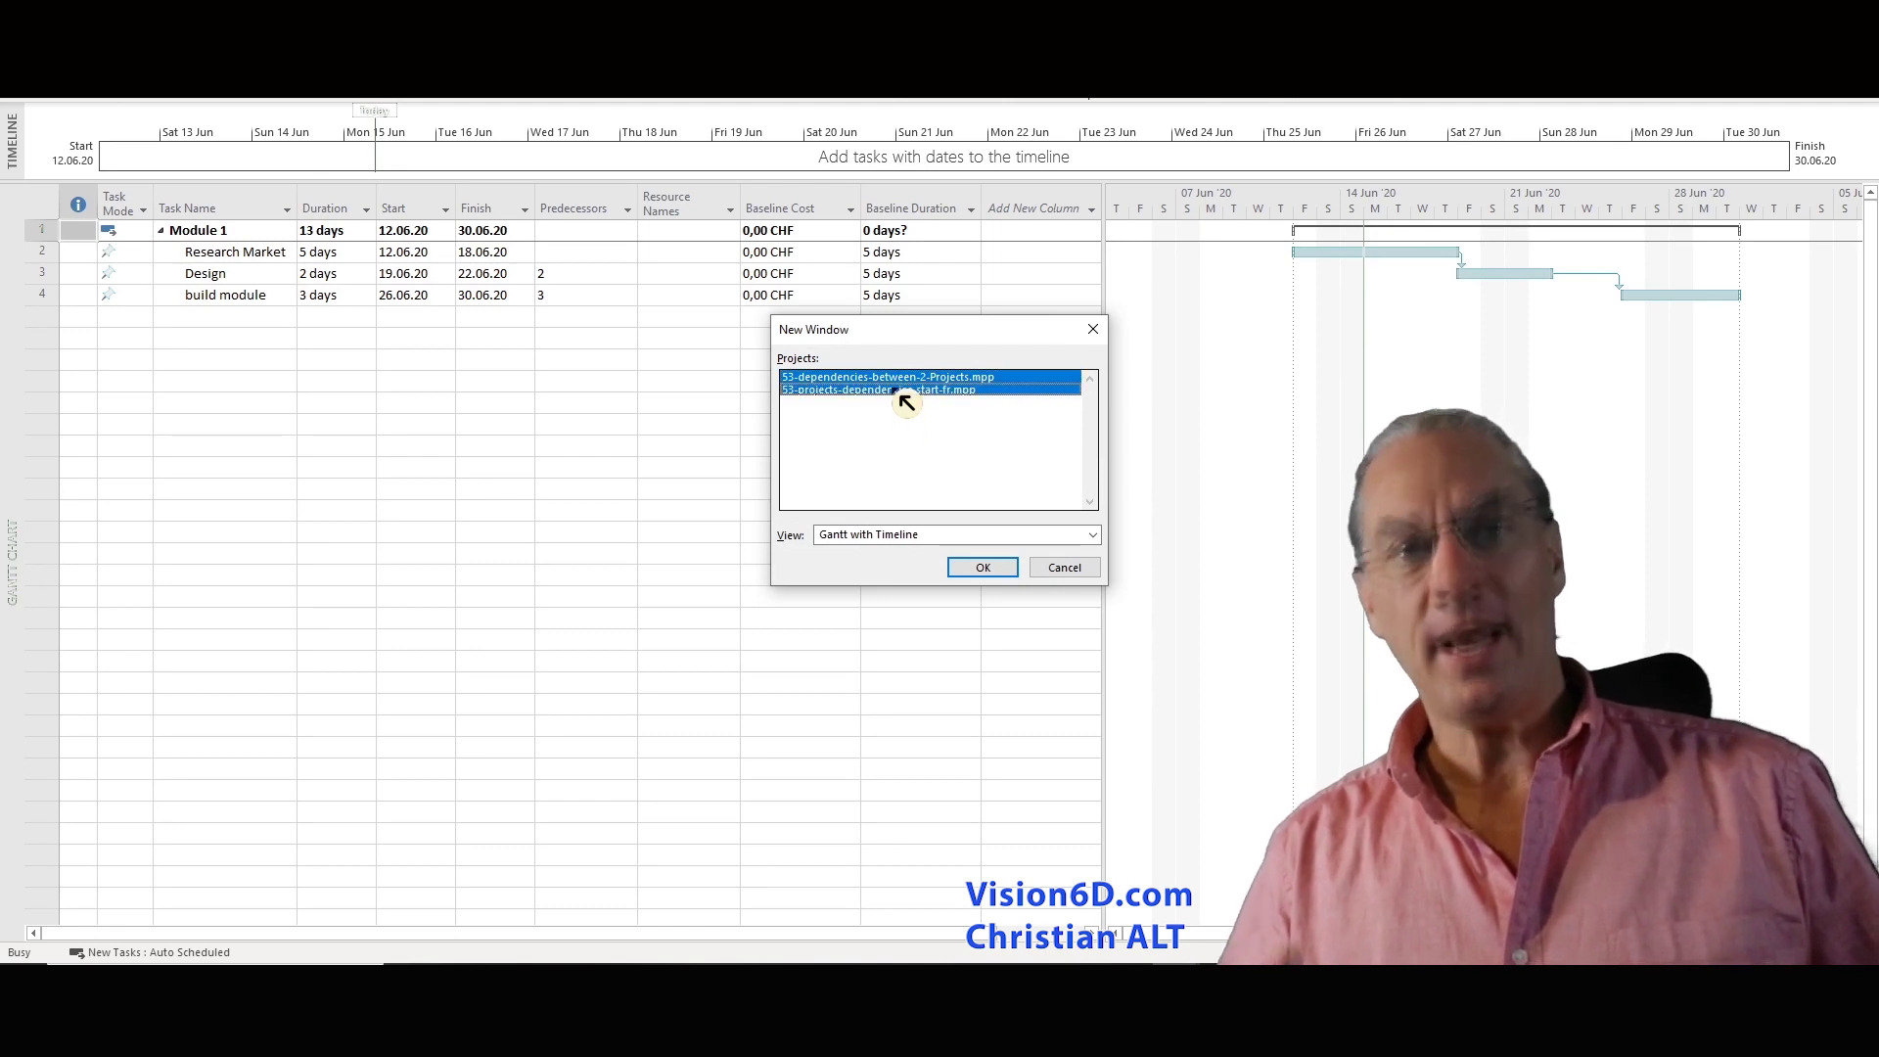
left_click(980, 569)
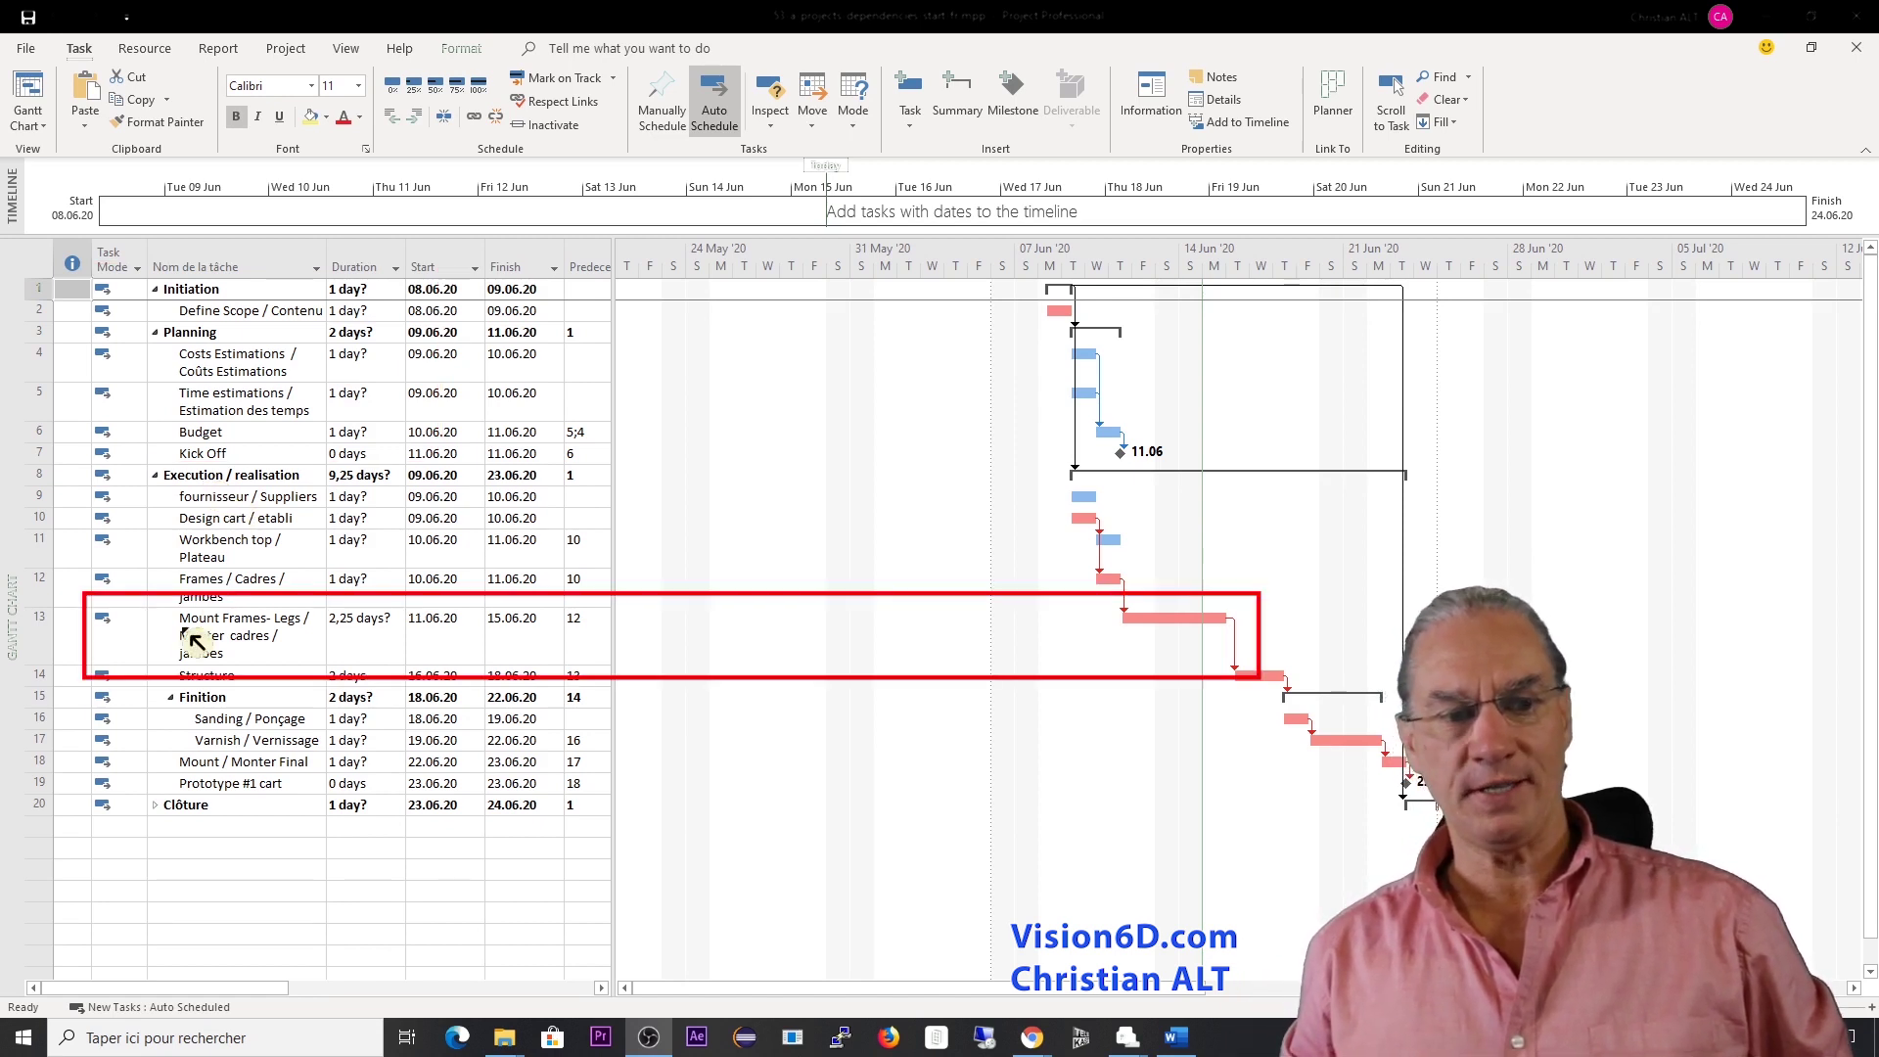
- Select task 13, Mount Frames, in the schedule
left_click(39, 639)
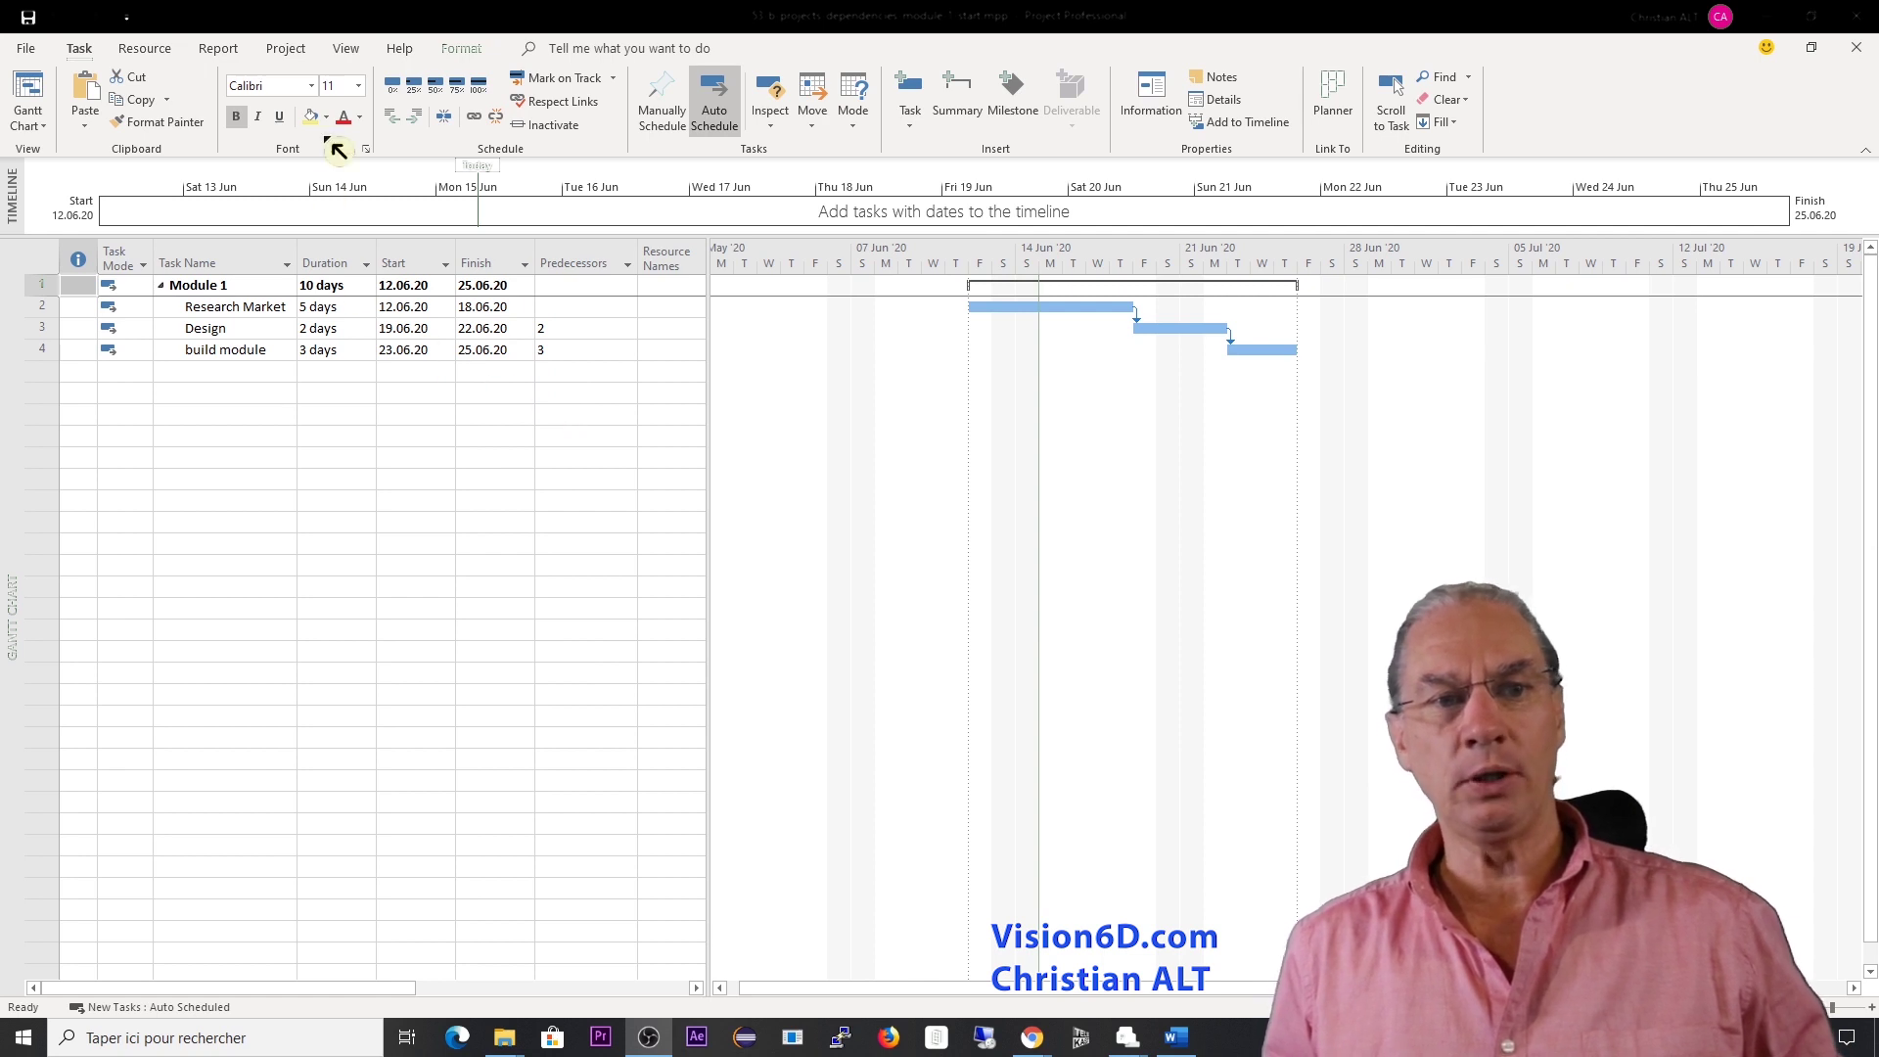
- Create a New Window holding both the start project and the Module 1 project
key("alt+Tab")
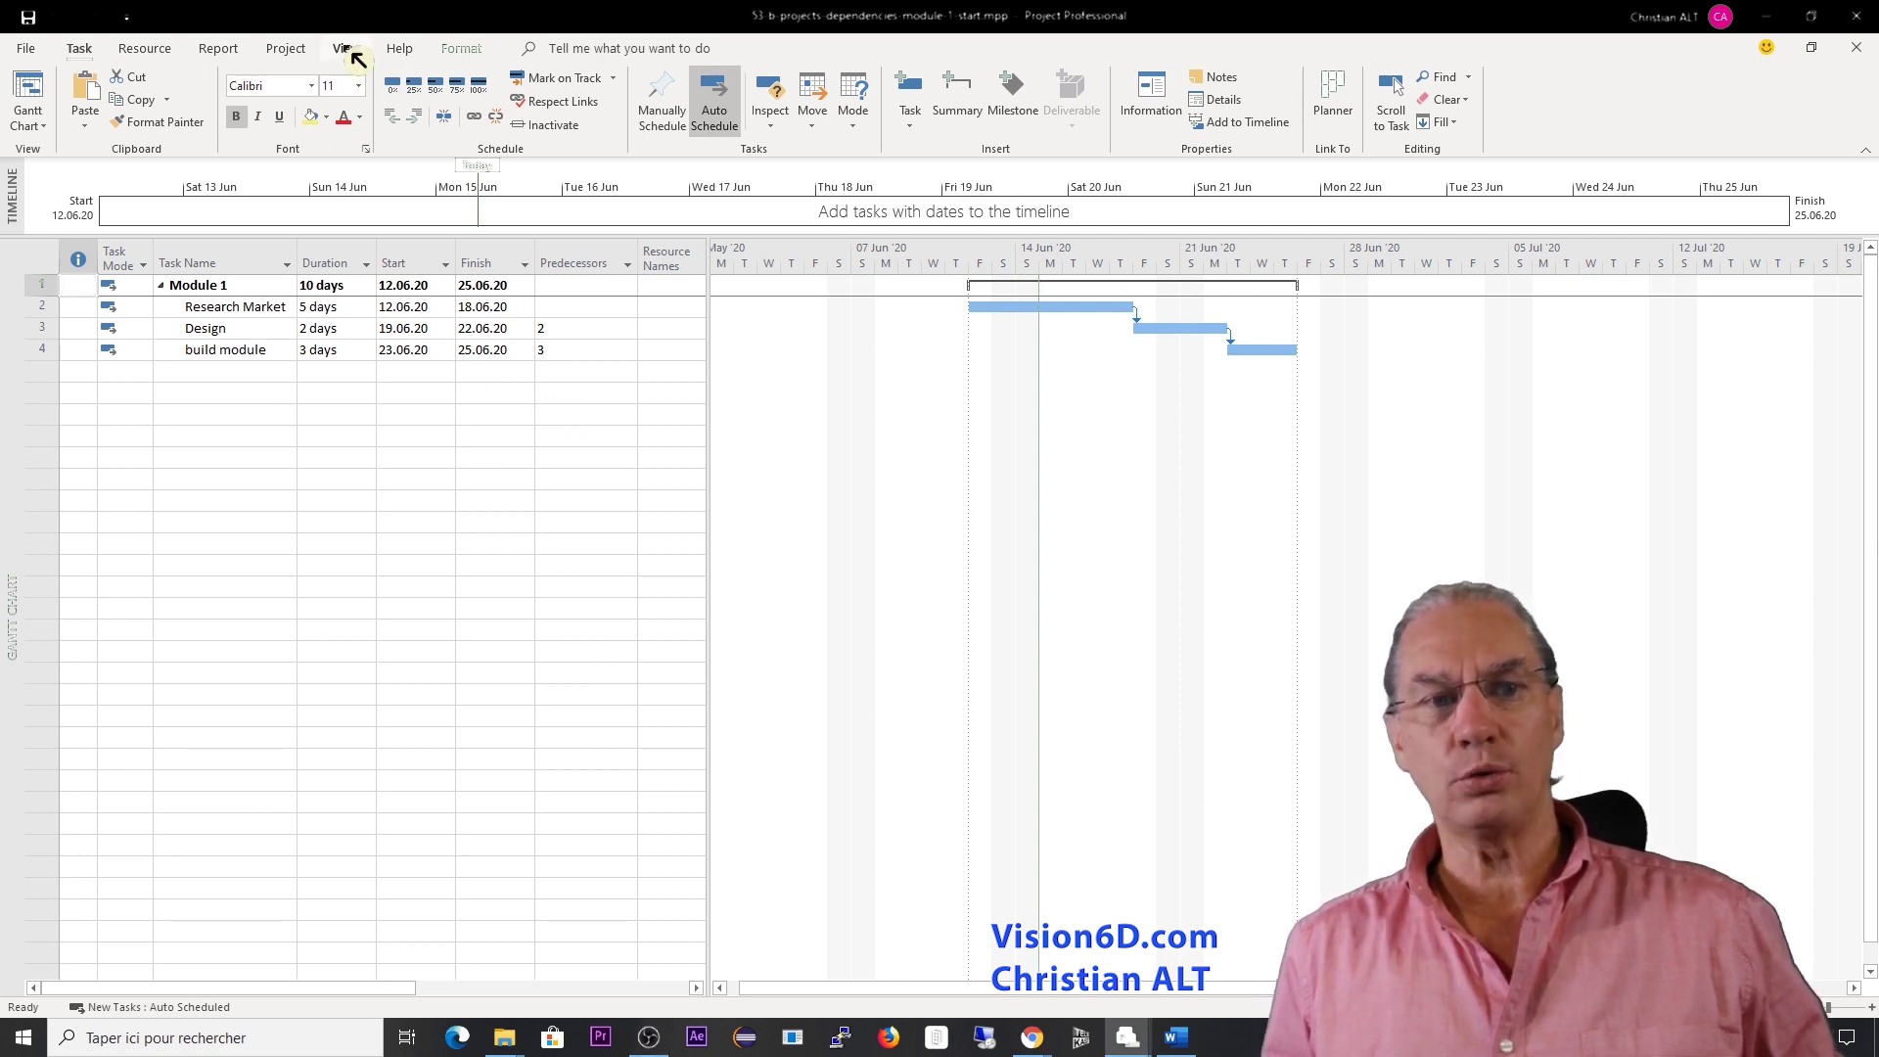
left_click(344, 49)
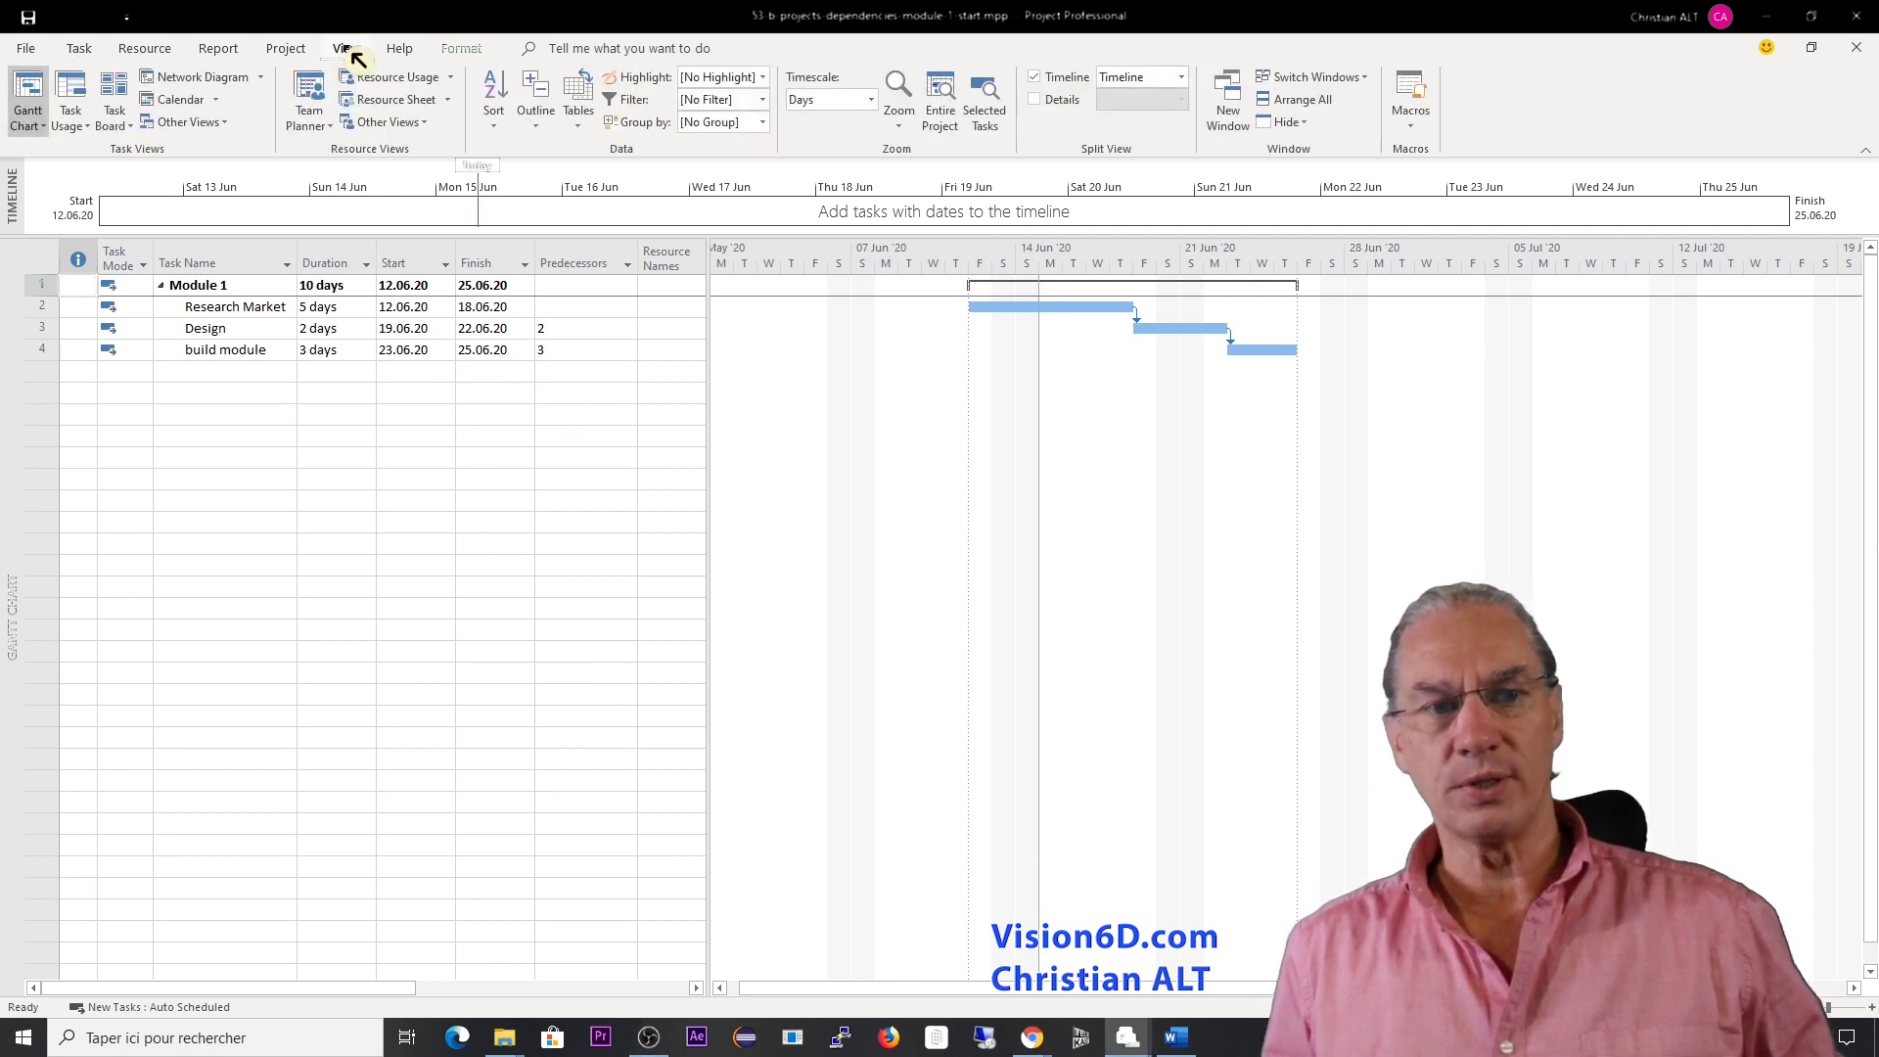
left_click(1229, 106)
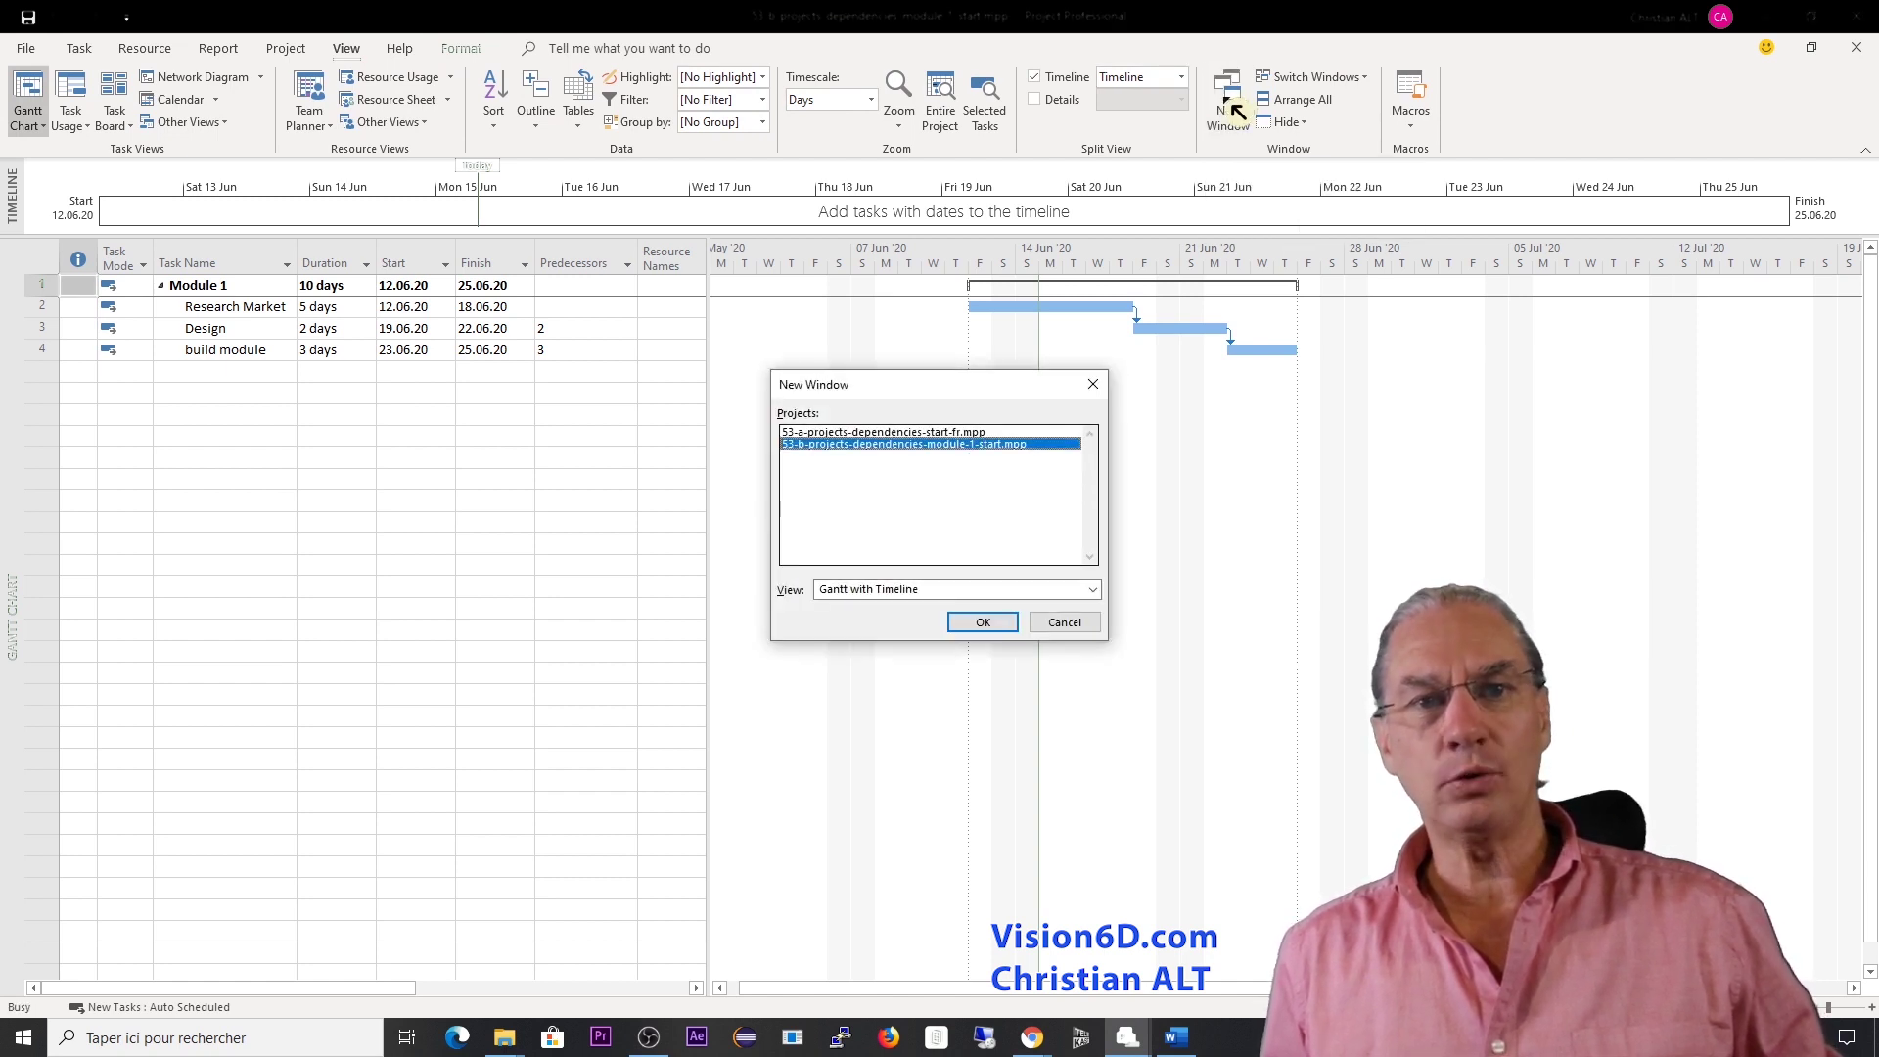
left_click(944, 460)
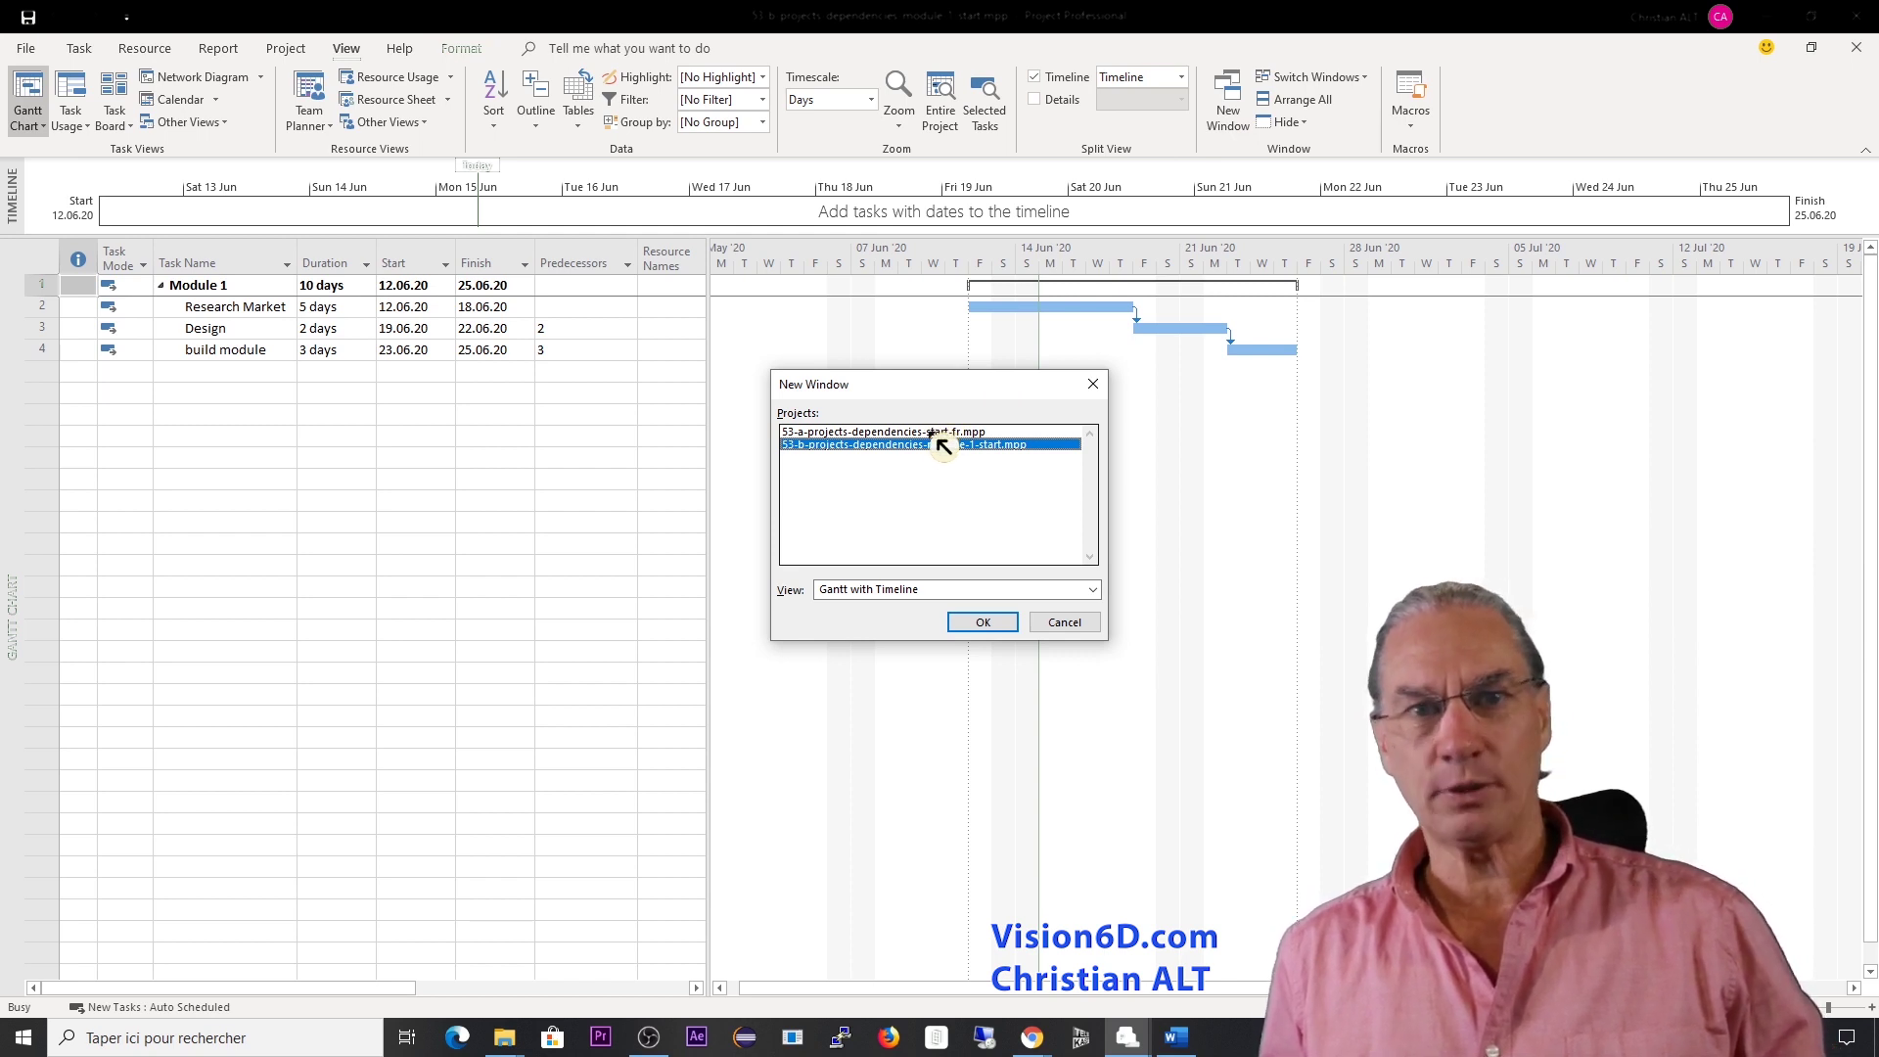
left_click(937, 434, "ctrl")
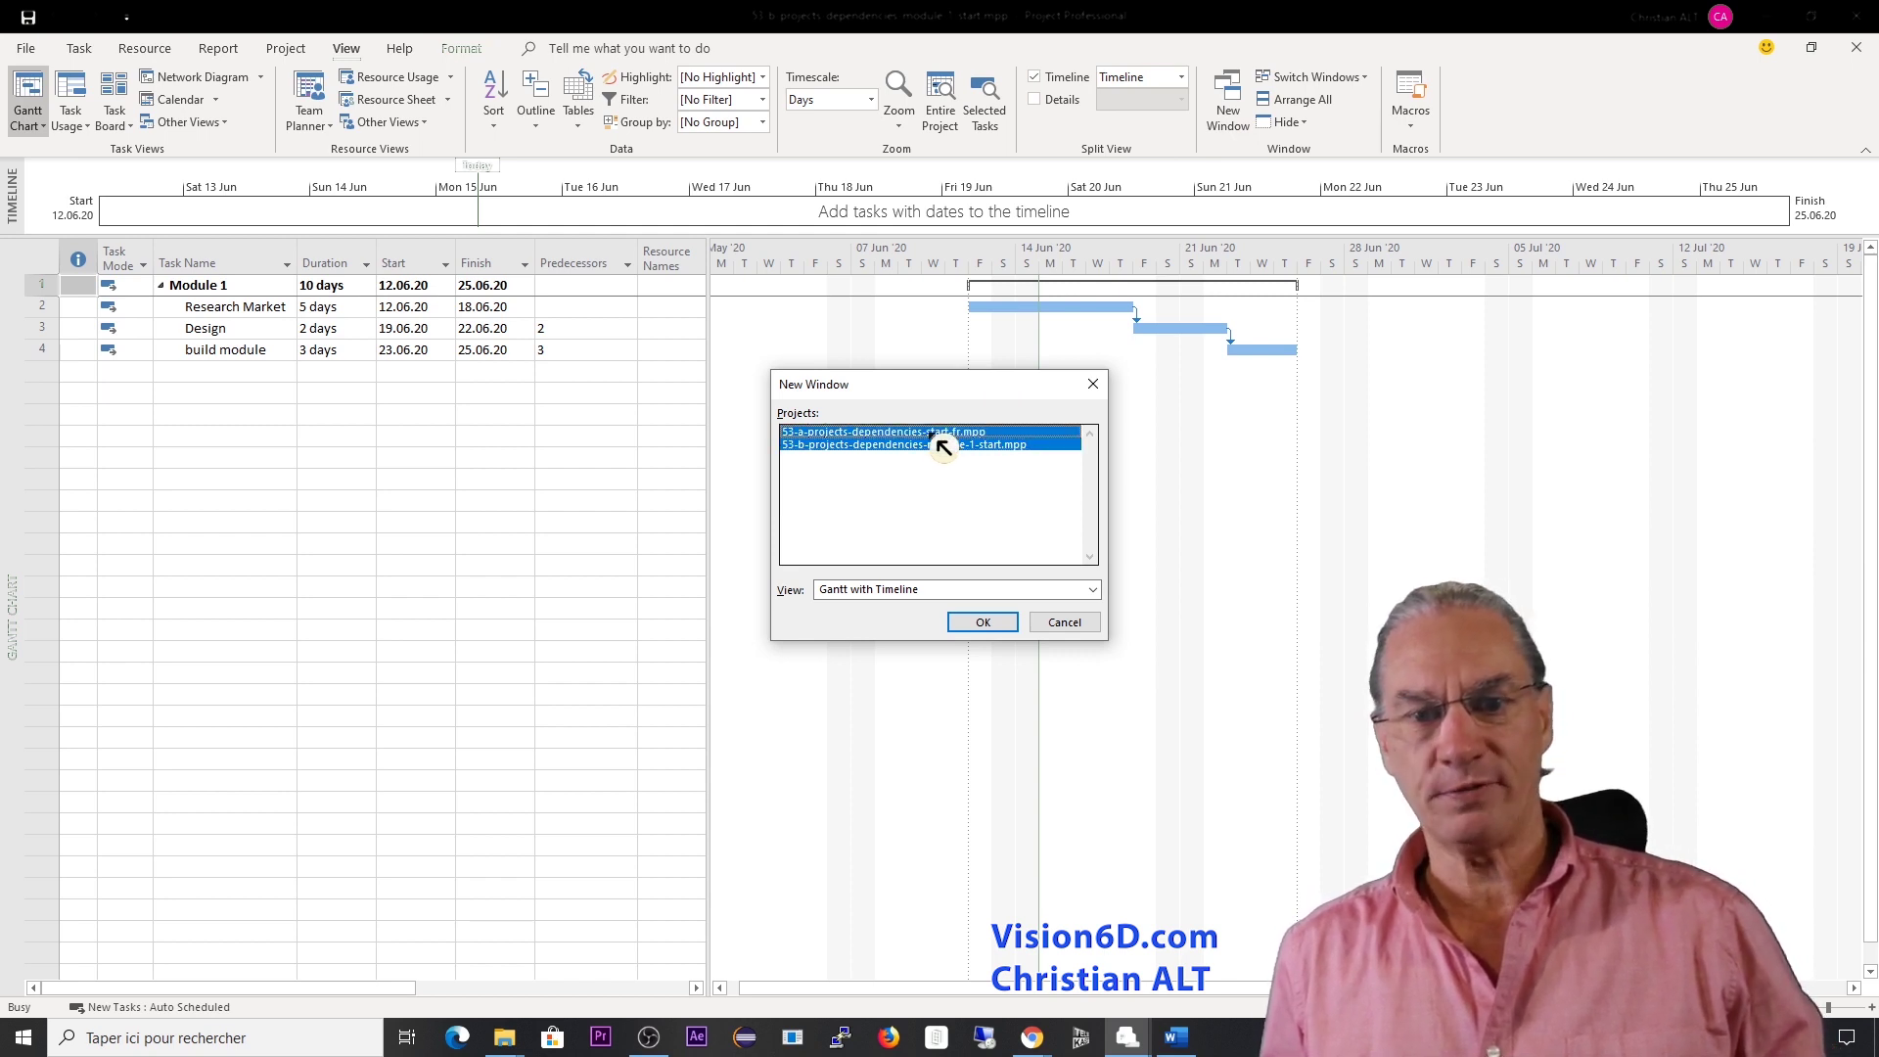
left_click(983, 623)
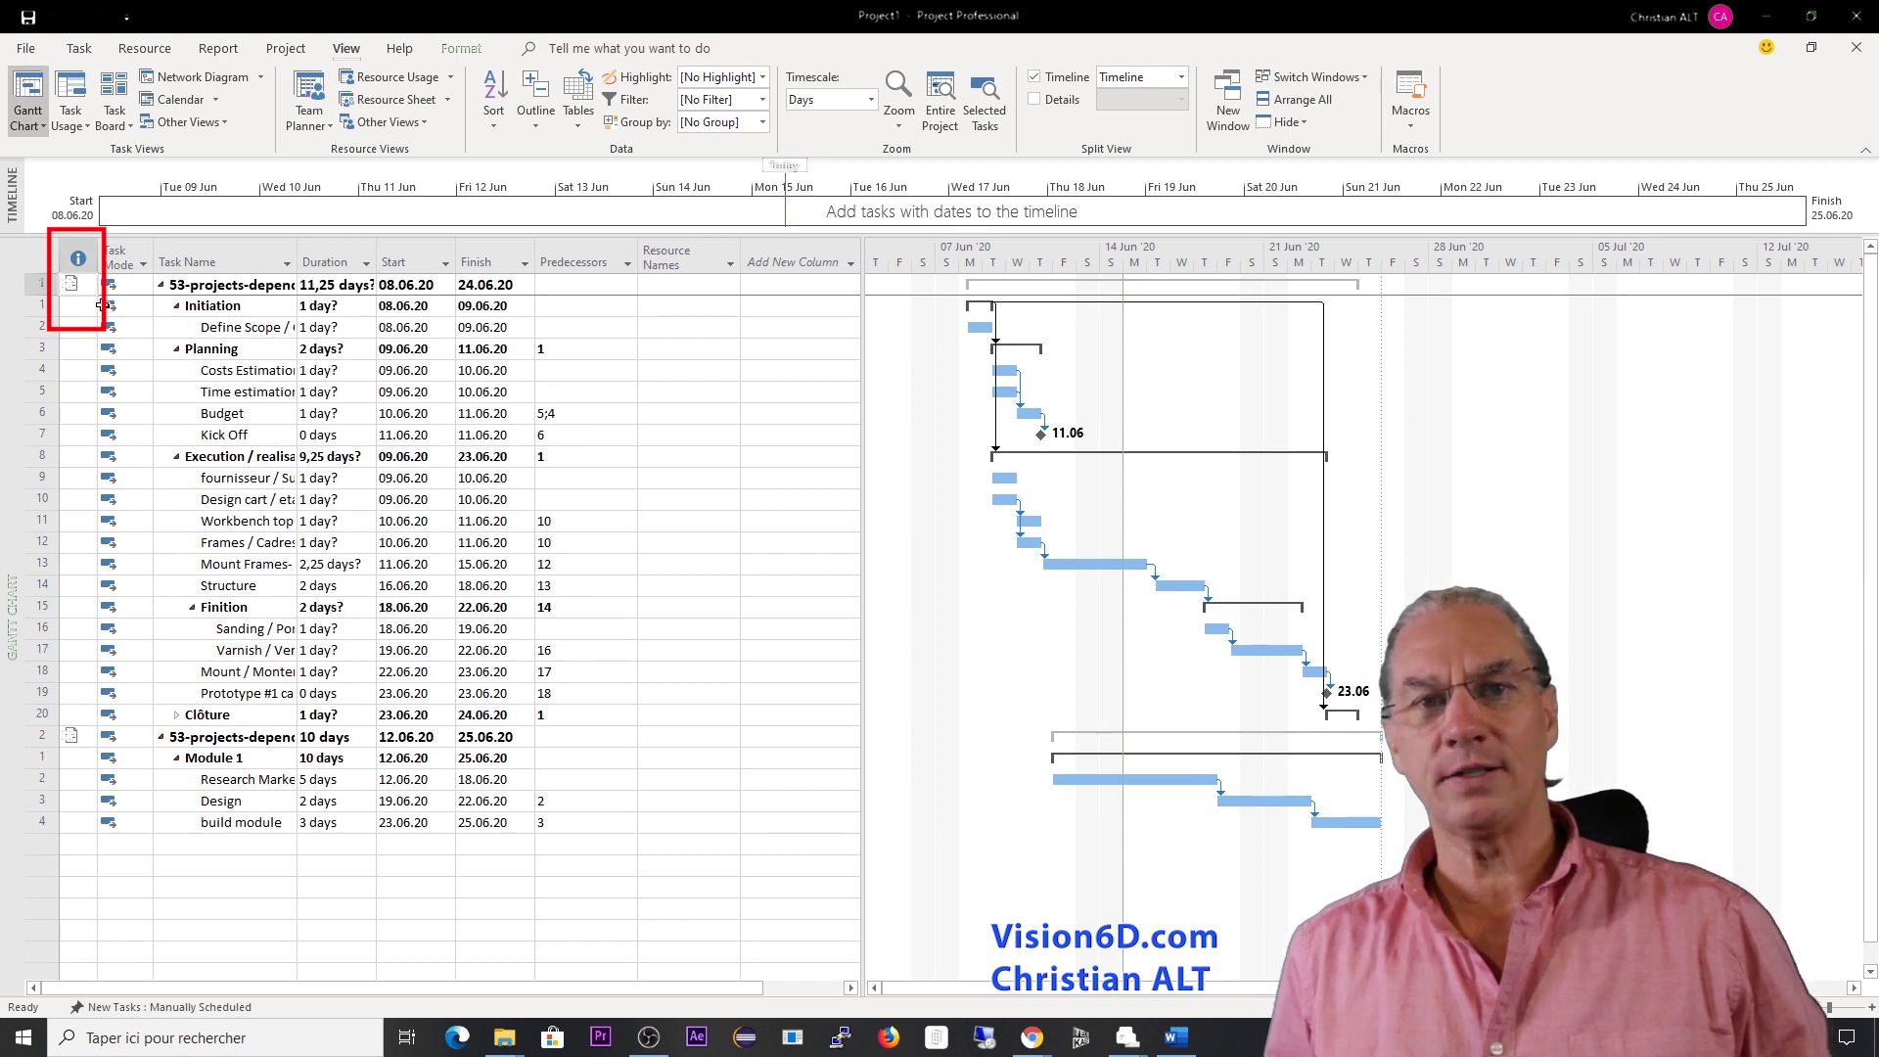
- Check each inserted subproject's indicator to see its source file
mouse_move(79, 288)
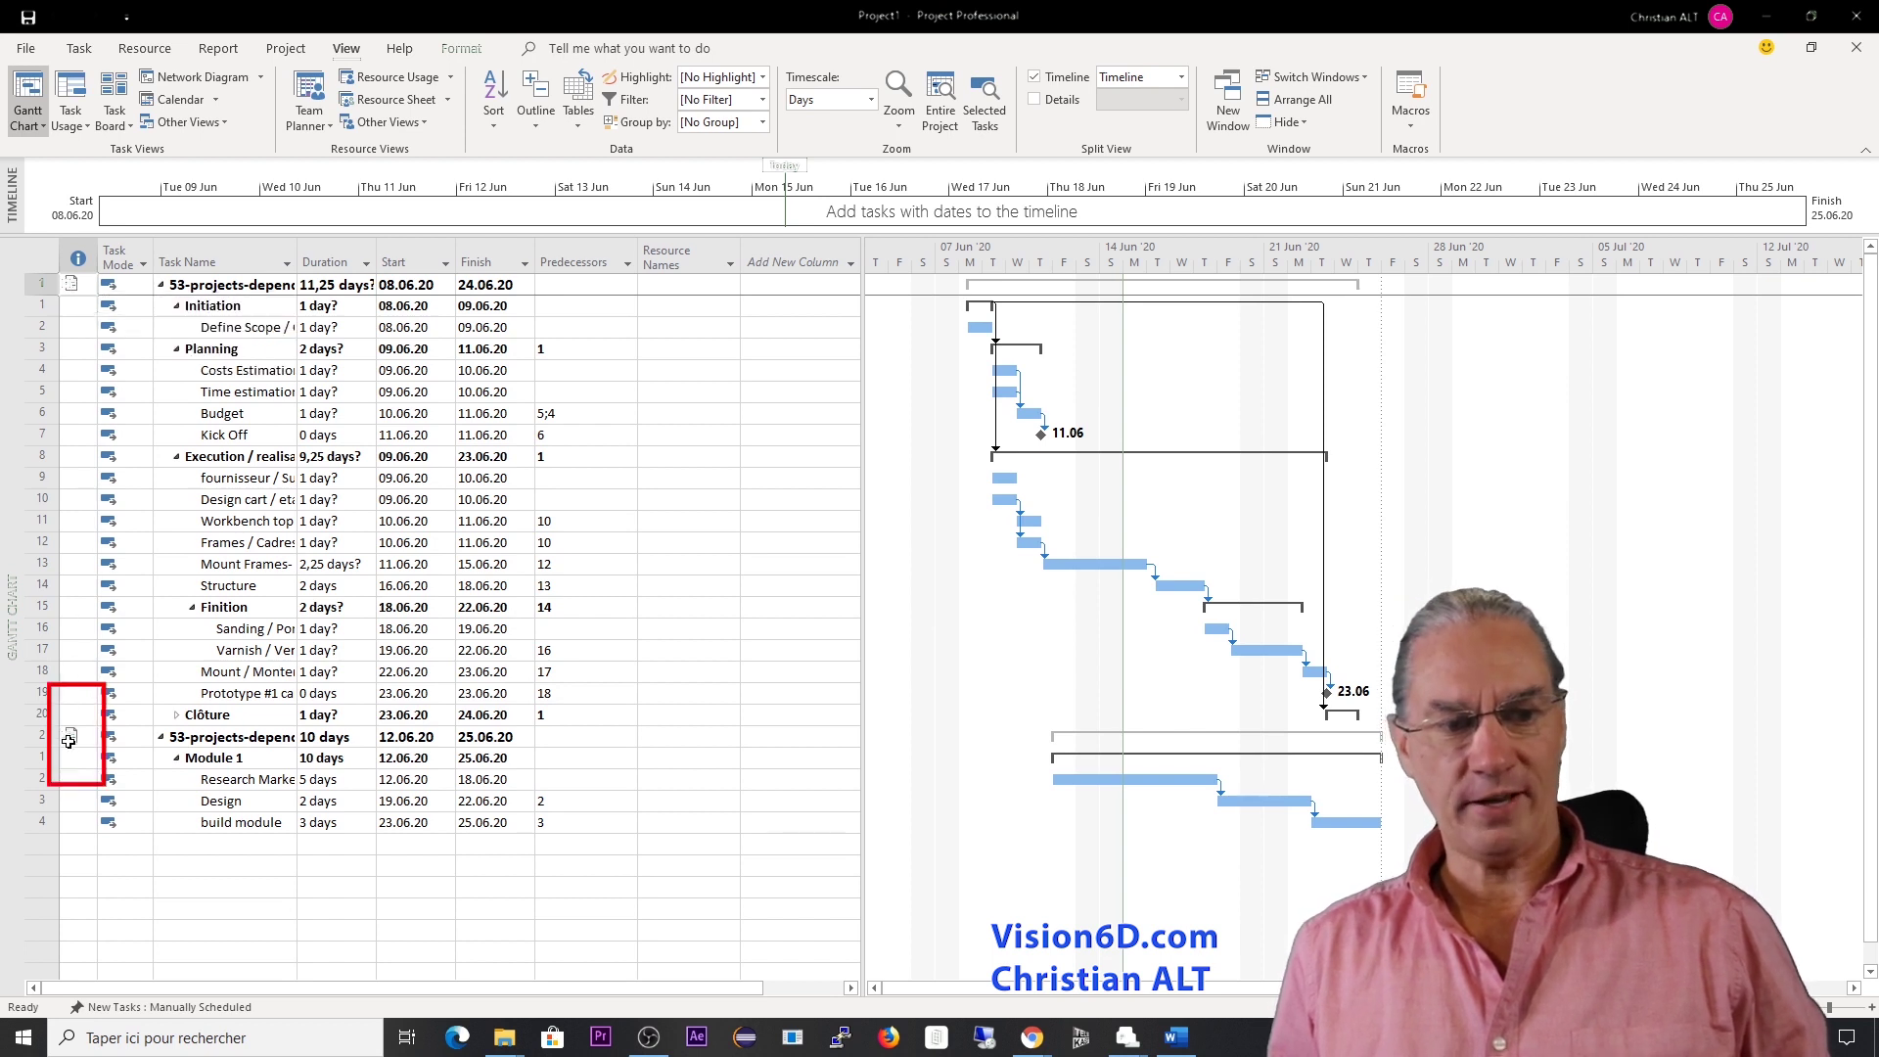
mouse_move(69, 741)
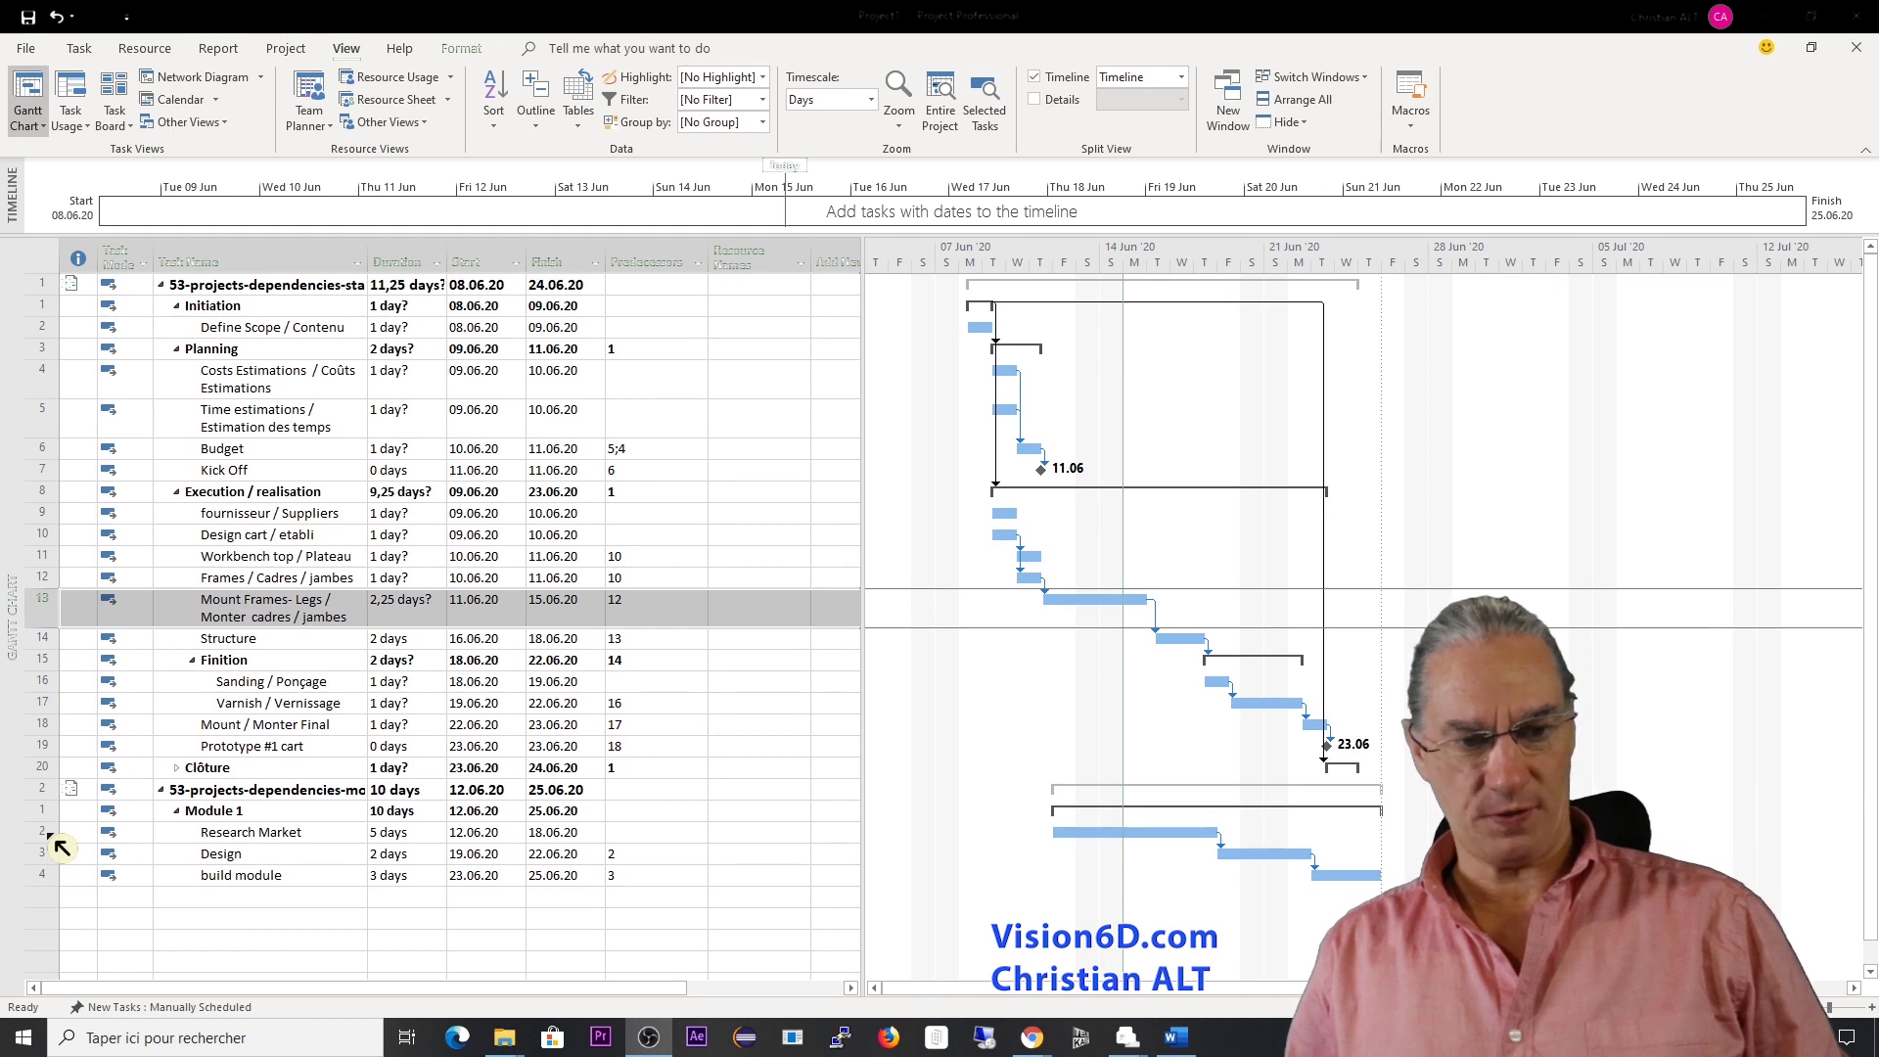
- Link Mount Frames to Module 1's Research Market as a cross-project dependency
left_click(55, 839)
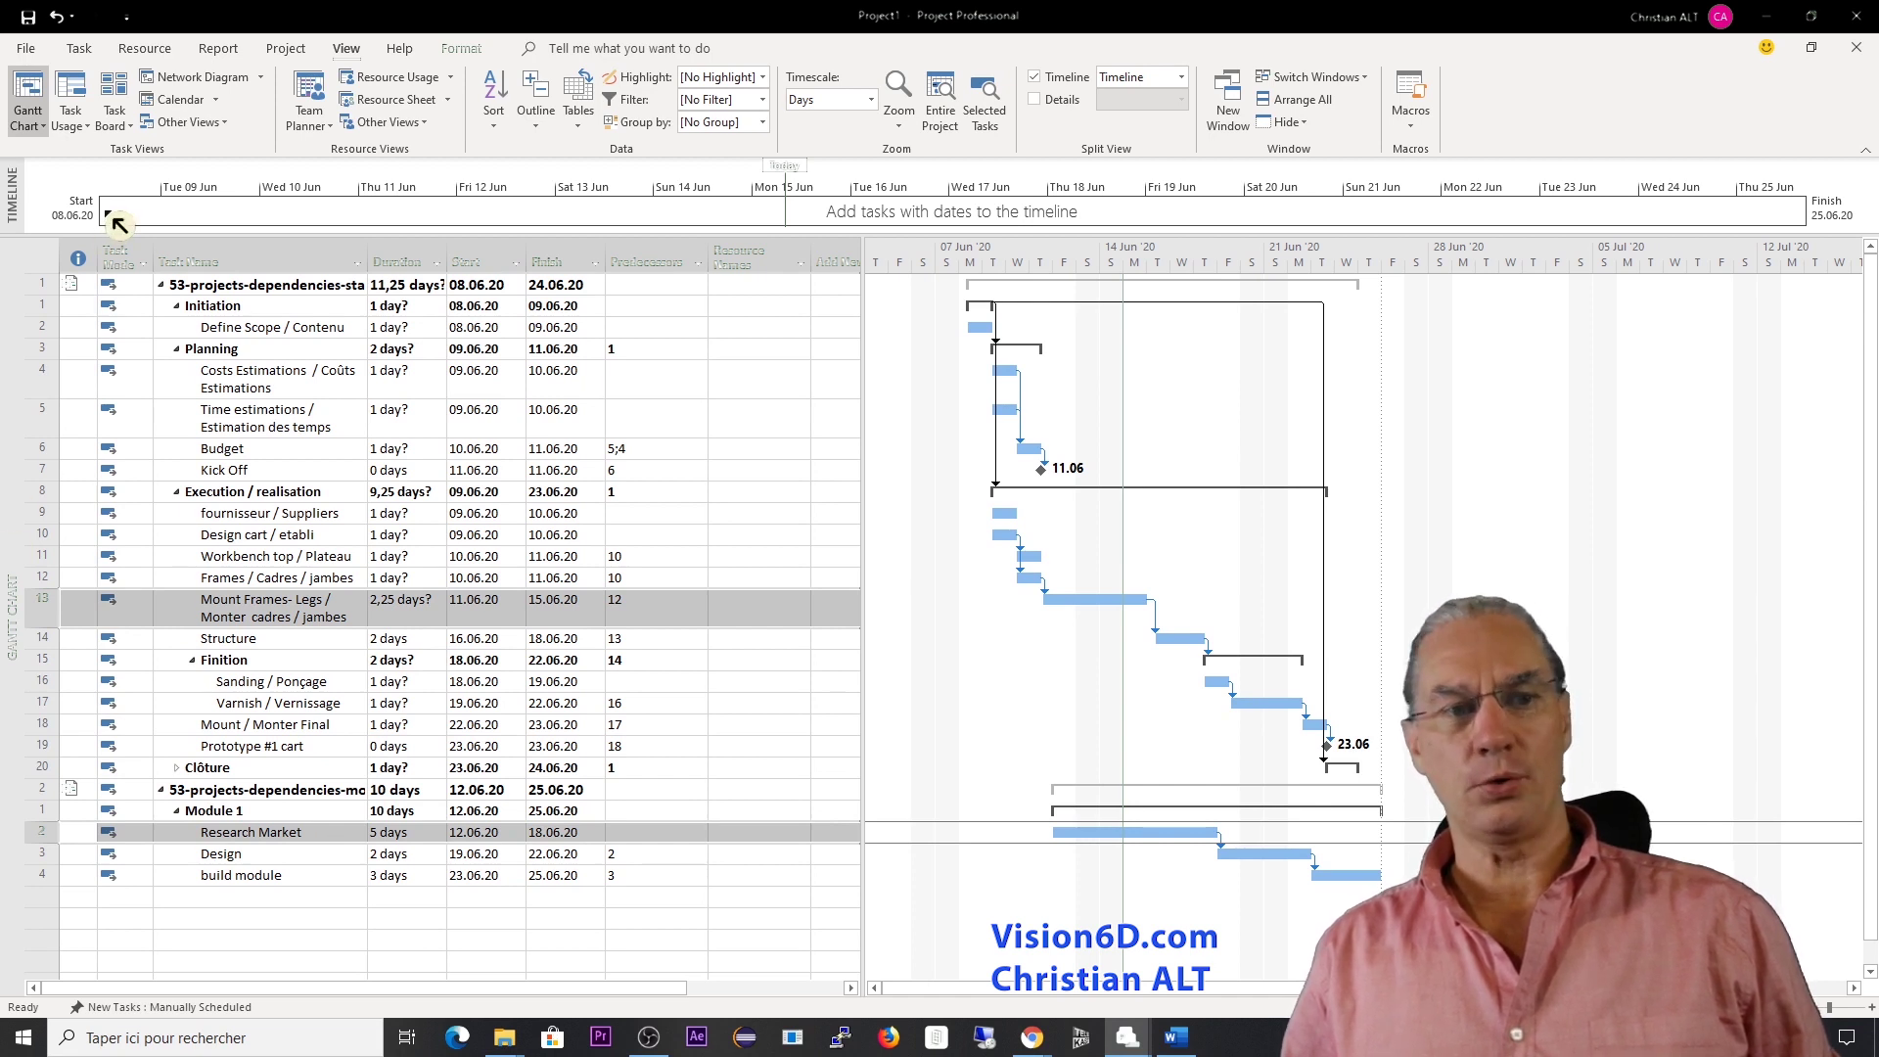
left_click(82, 51)
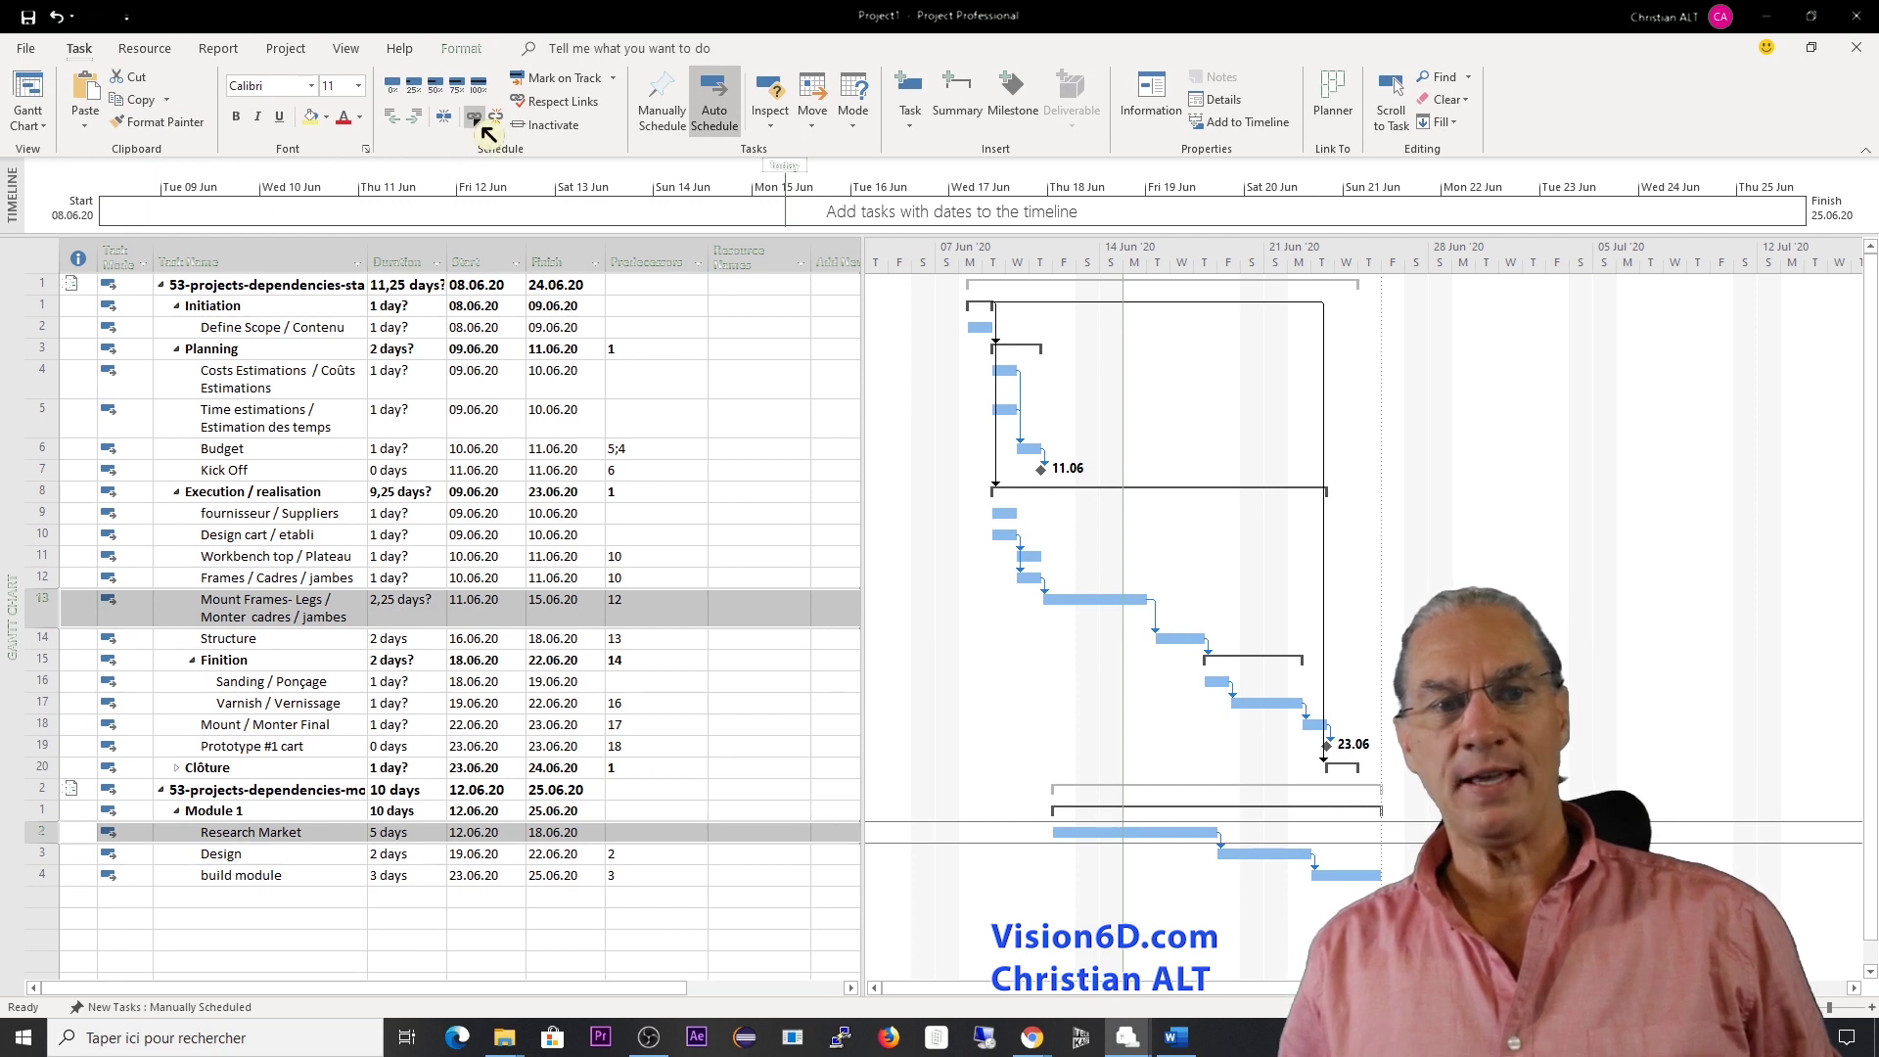
left_click(475, 117)
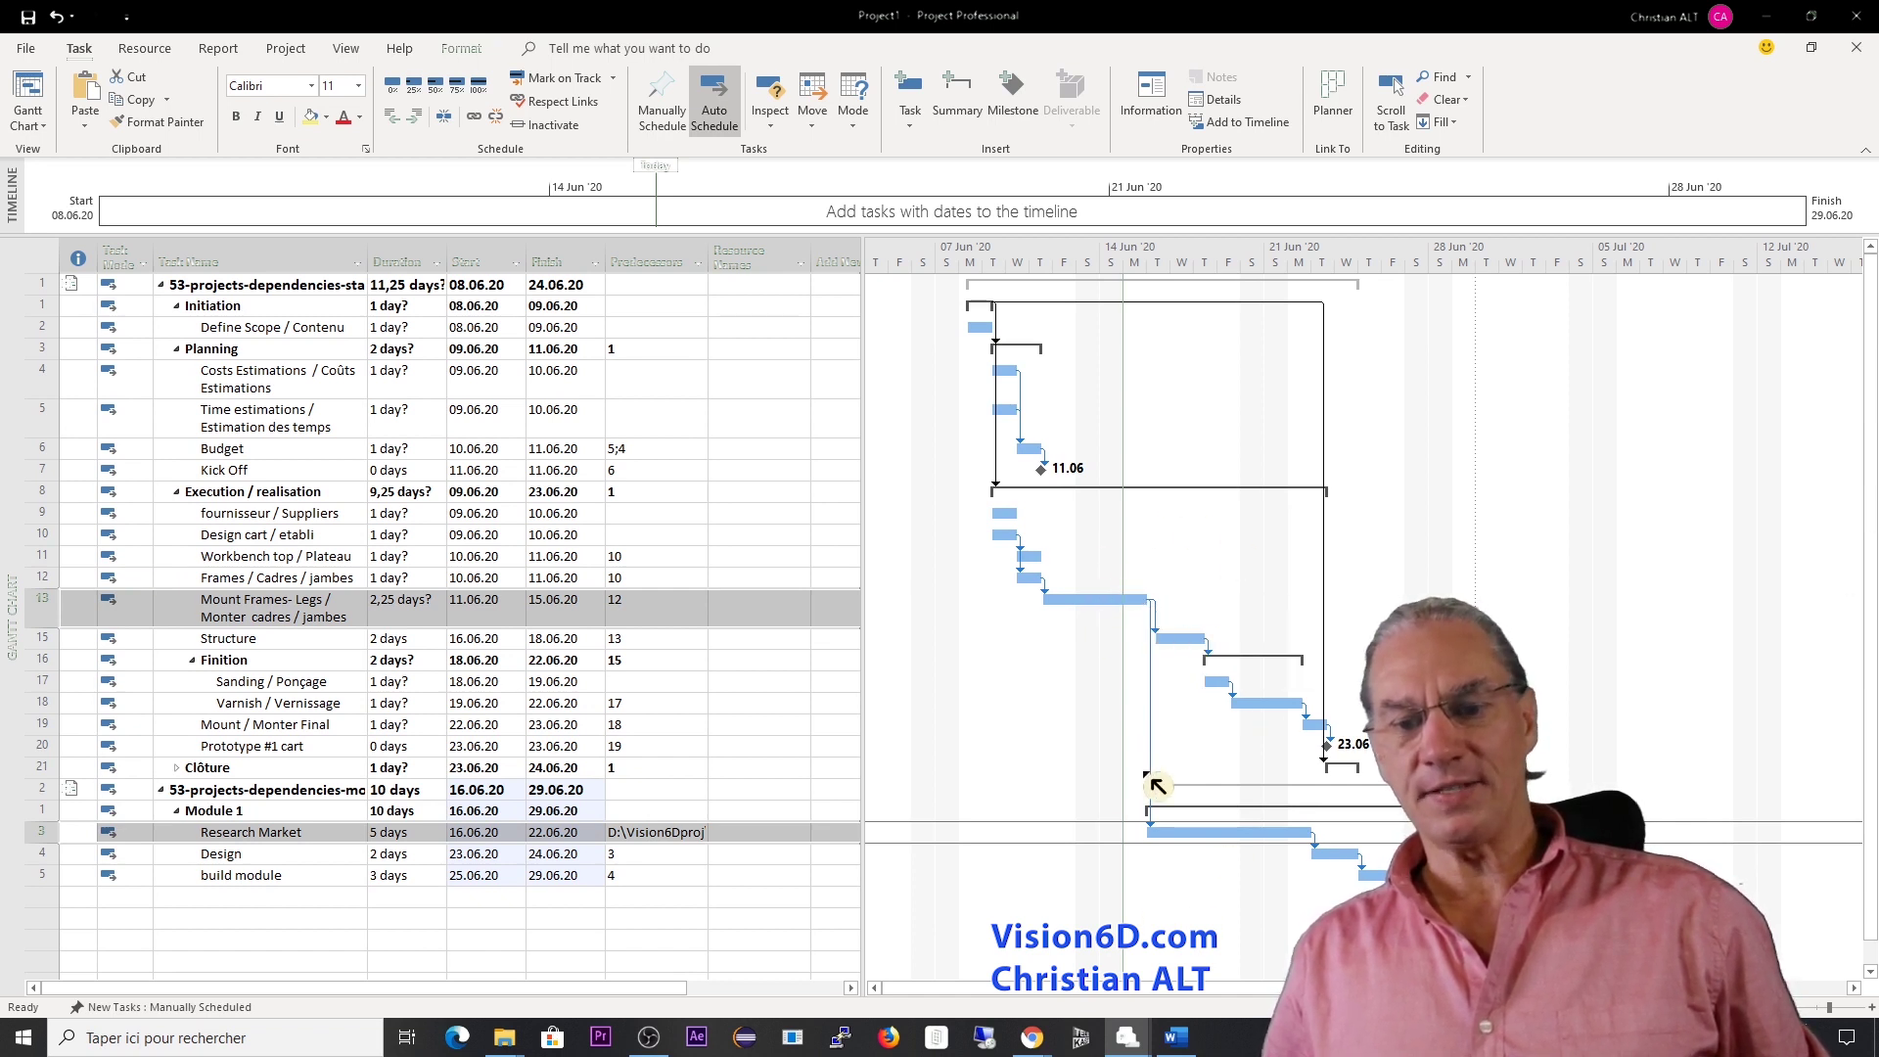
- Widen the task table to reveal Research Market's full external predecessor path
mouse_move(1149, 829)
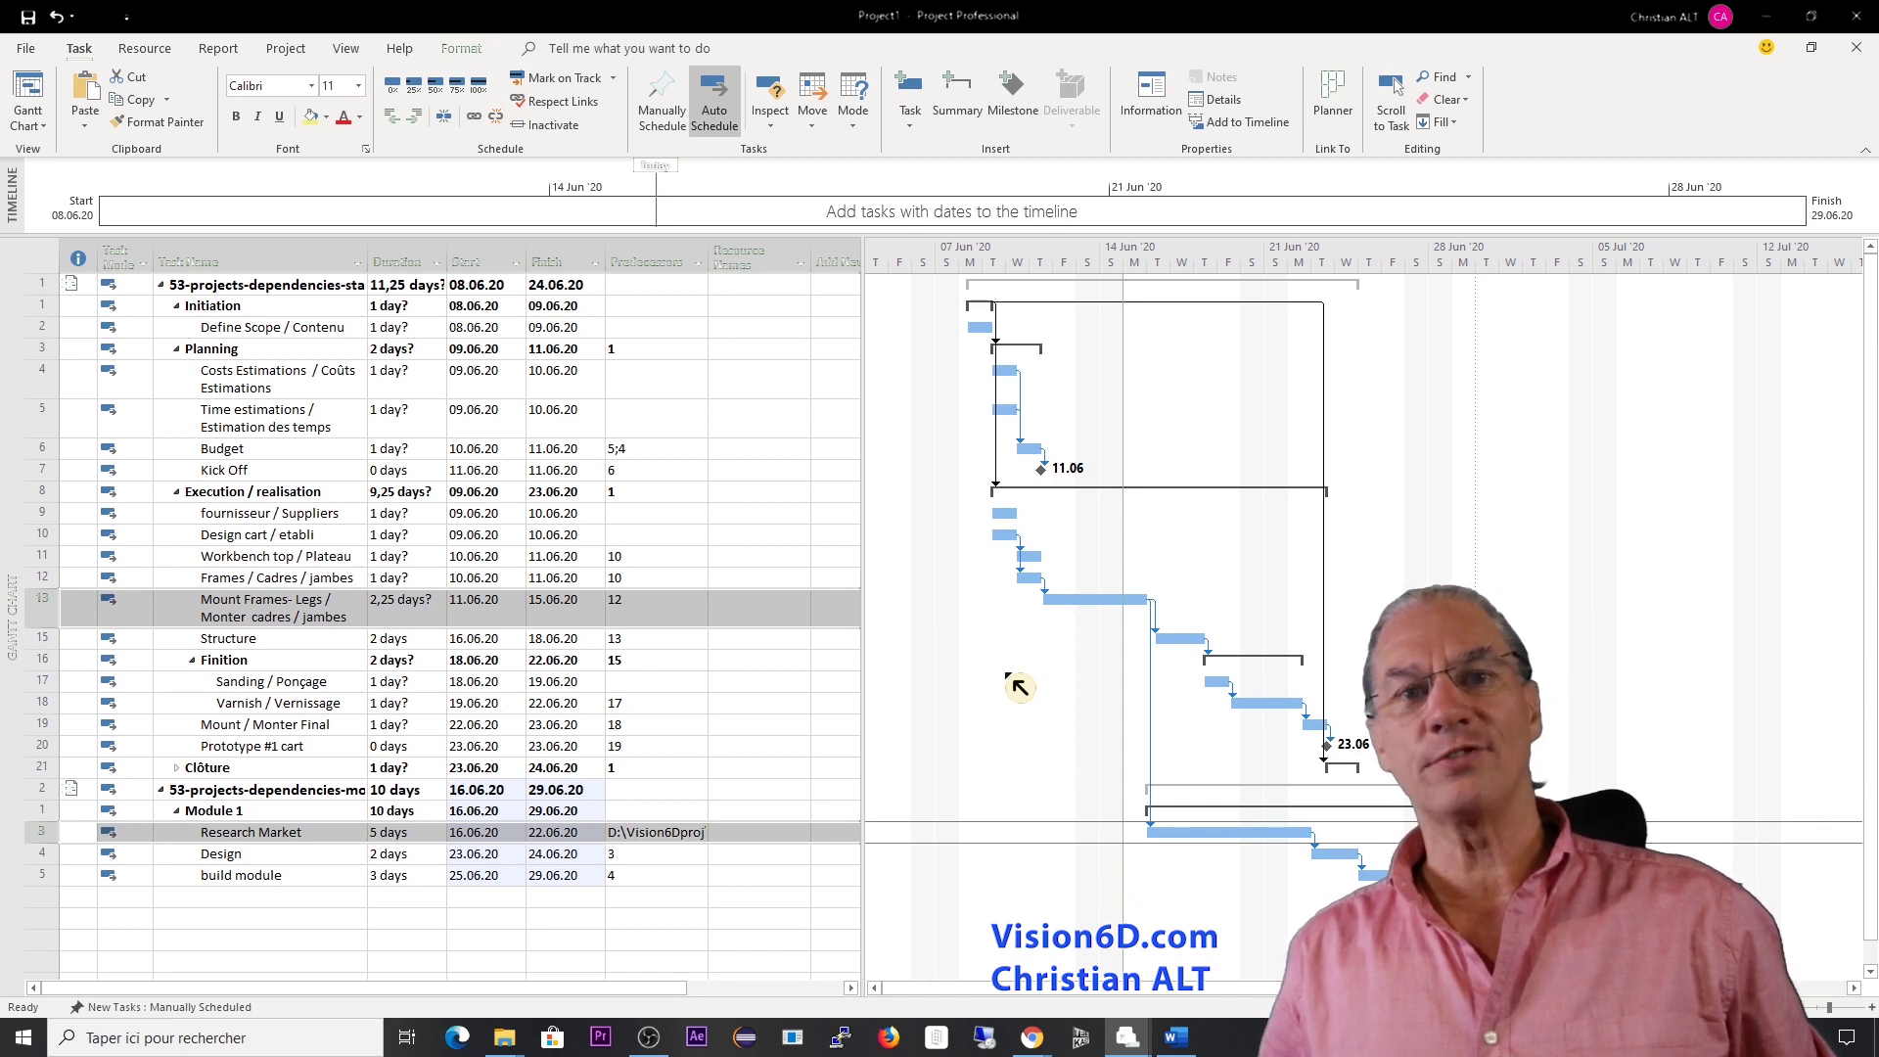
left_click_drag(862, 685, 940, 685)
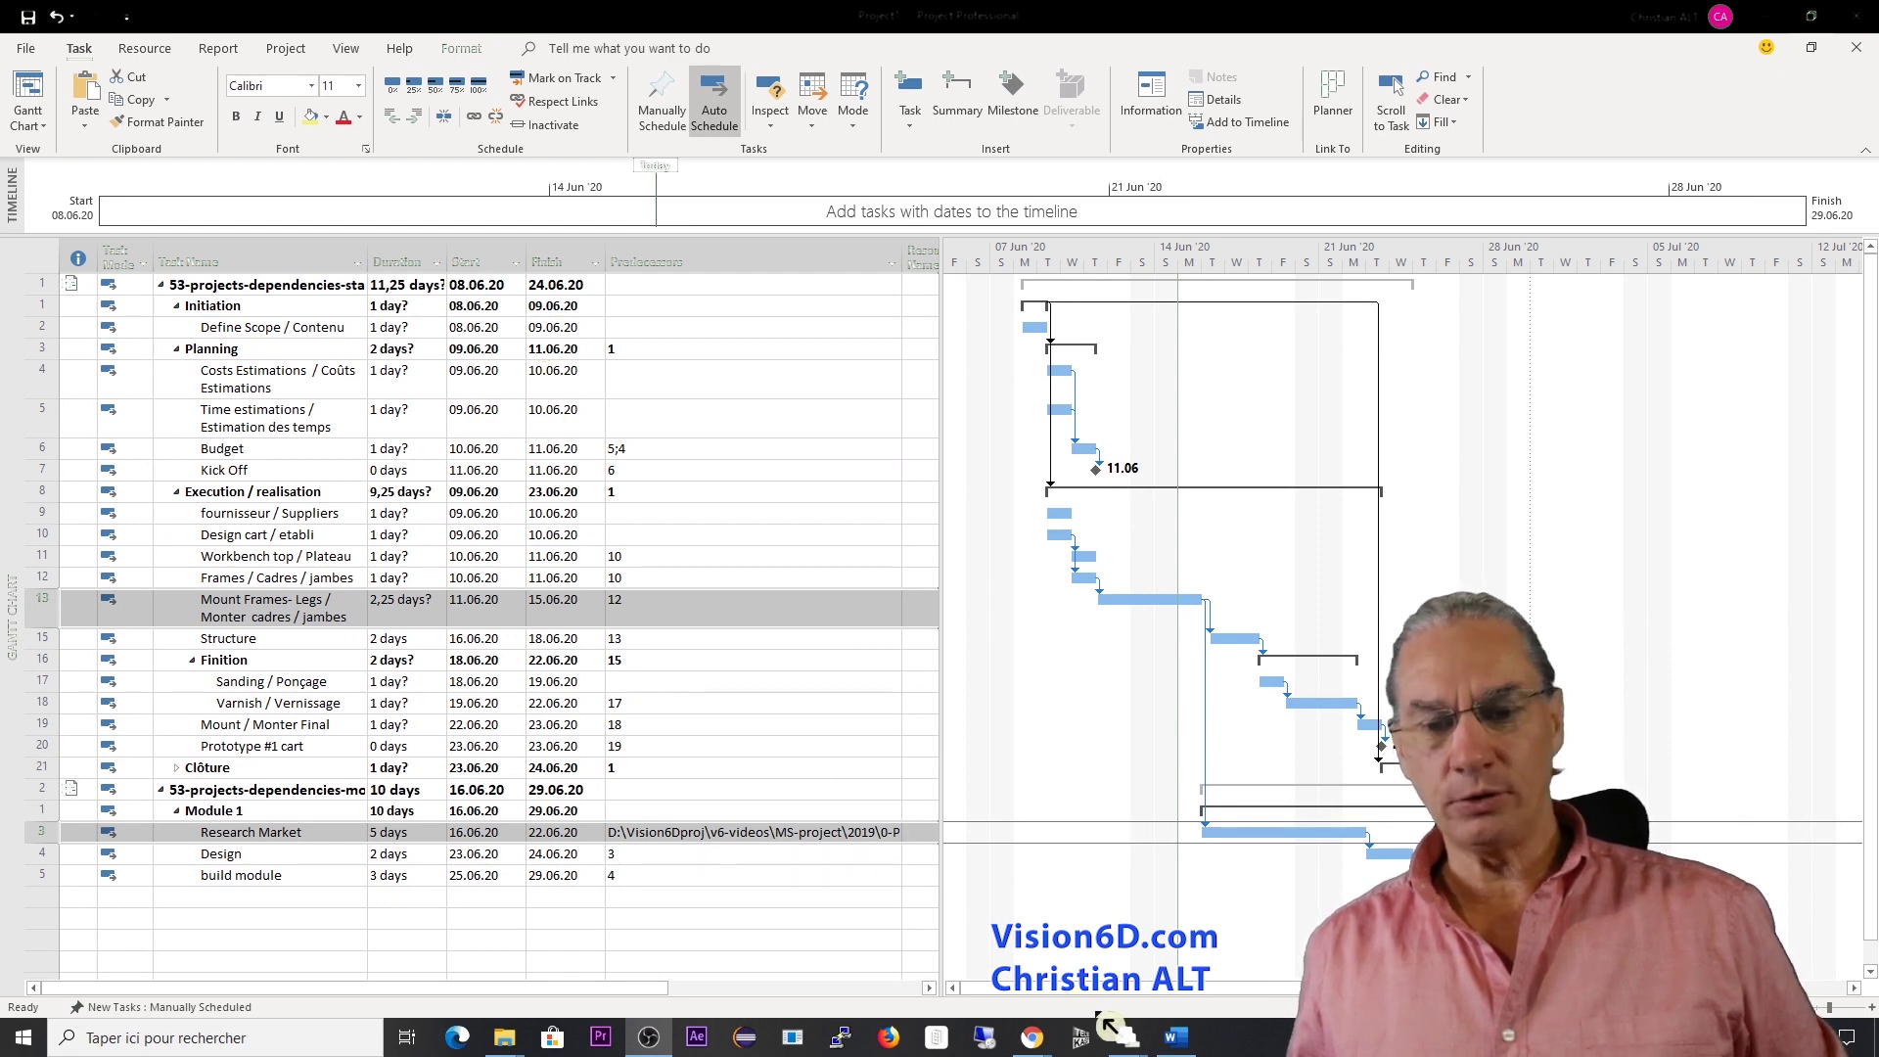
- Select the external Research Market task in the 53-a file, then switch to the Module 1 file
mouse_move(1133, 1045)
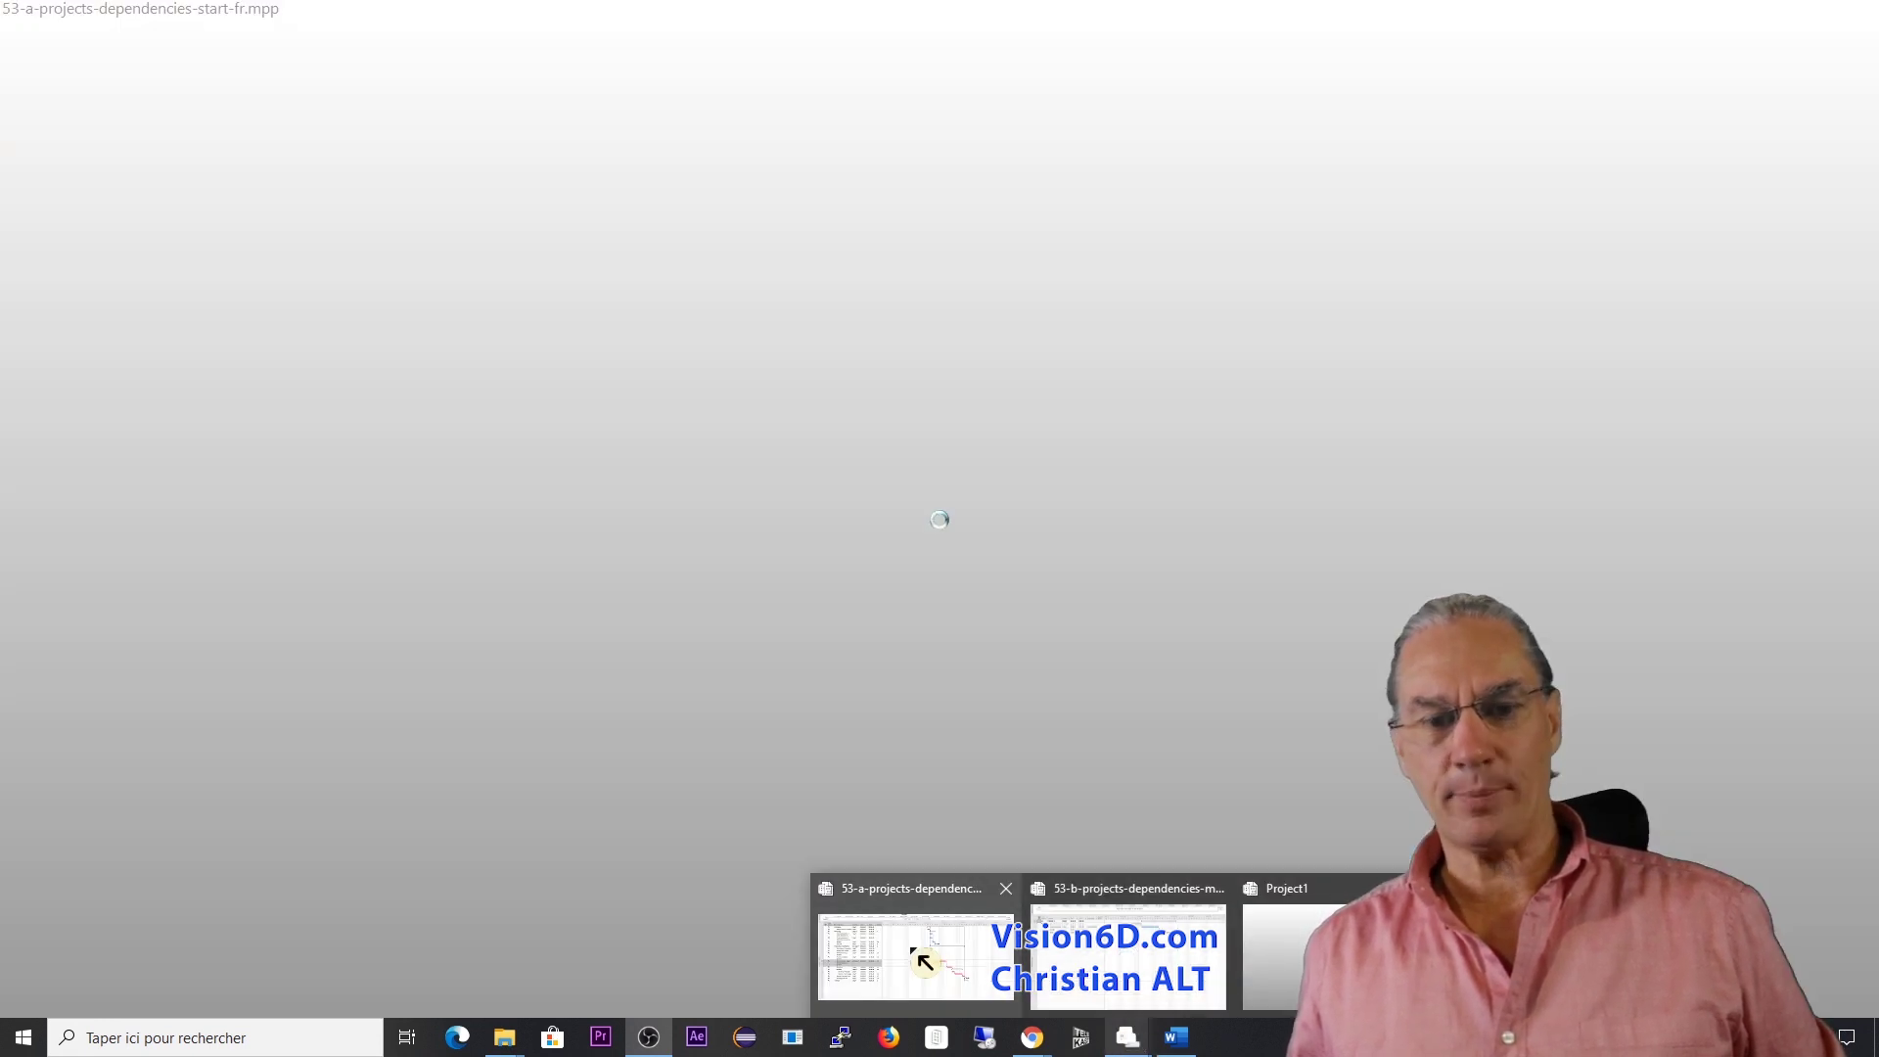
left_click(920, 955)
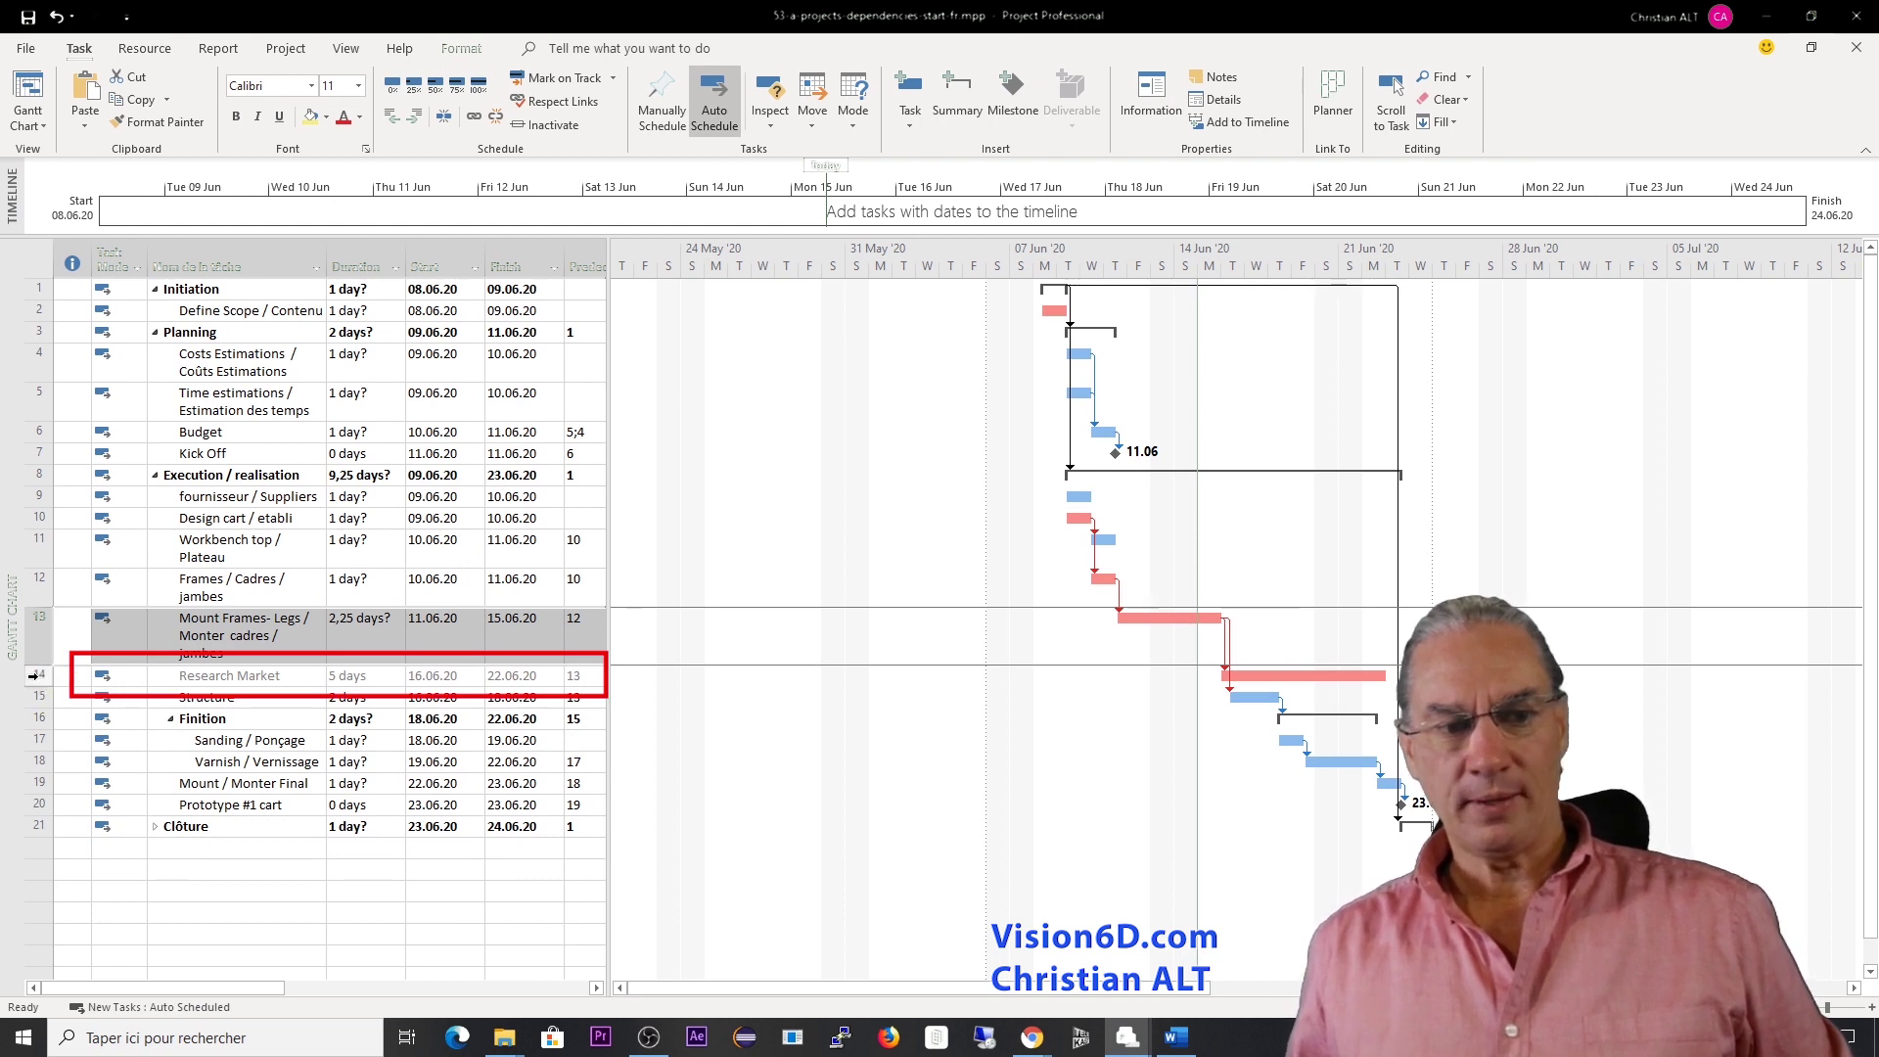
left_click(44, 675)
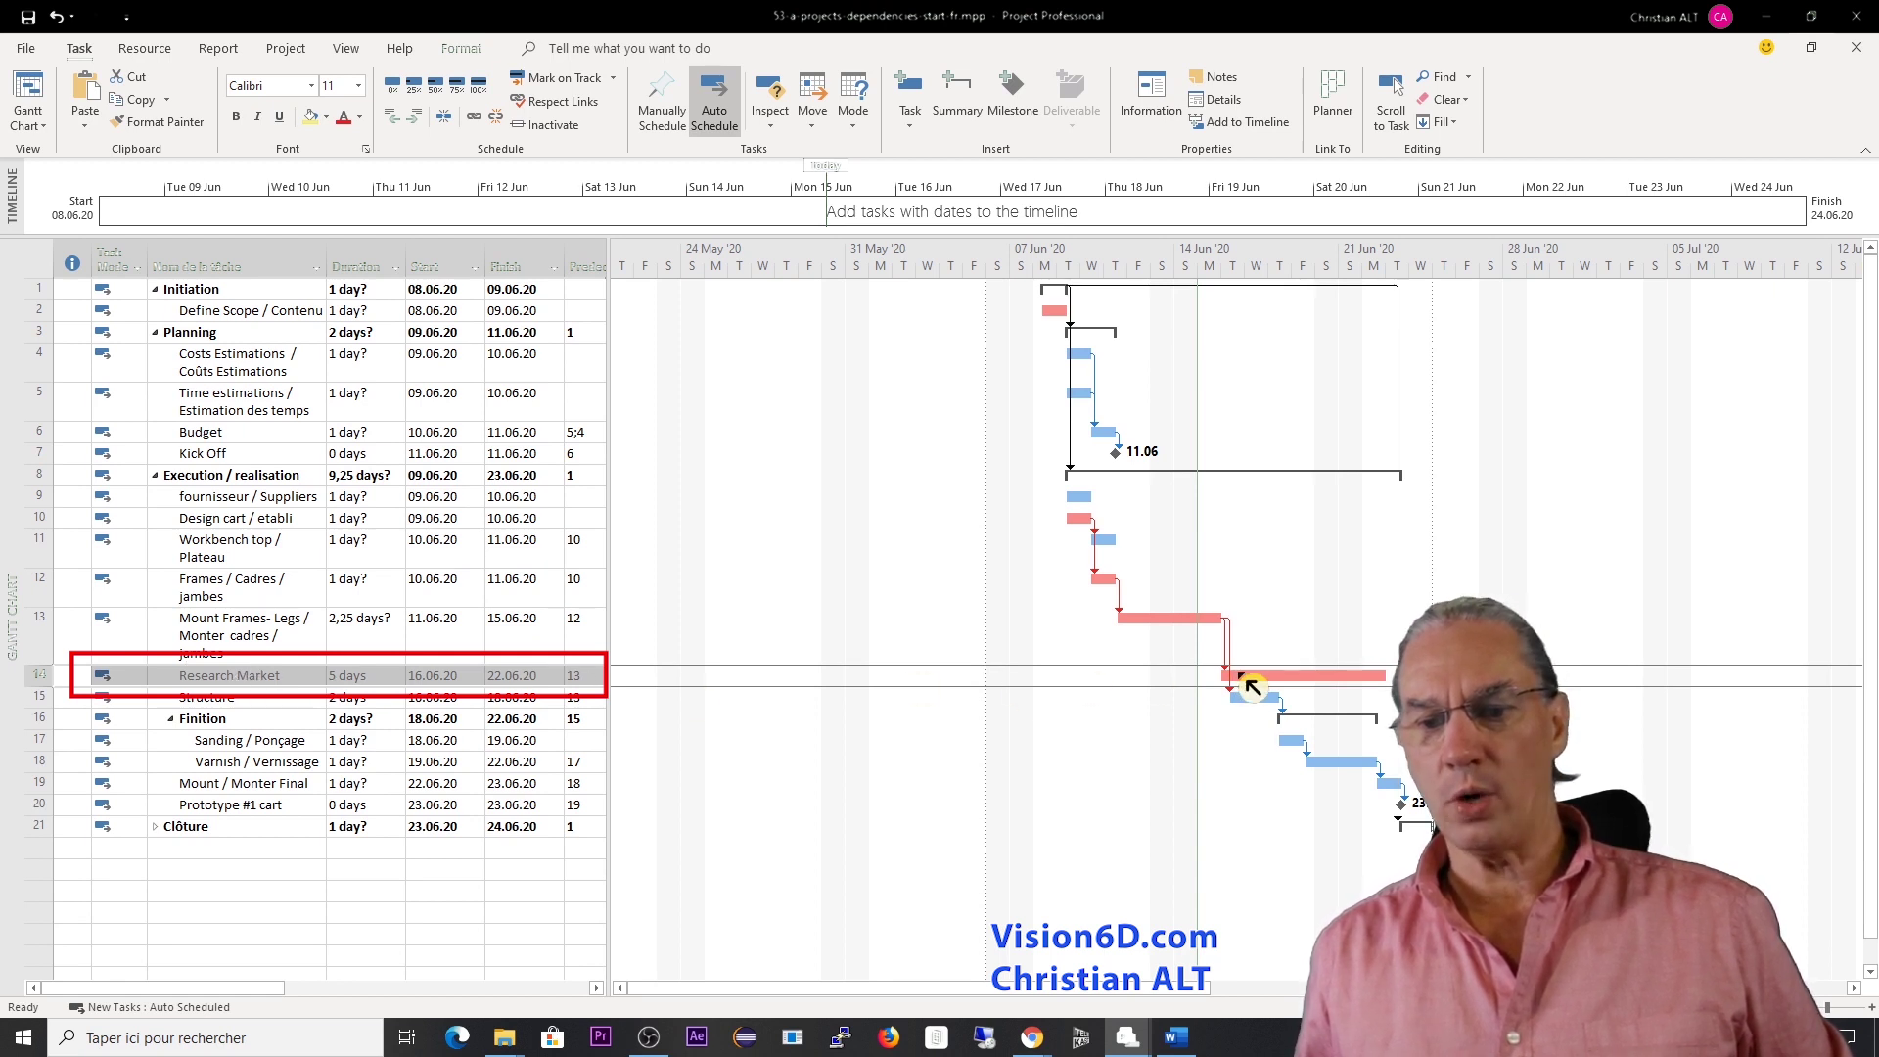
mouse_move(1254, 685)
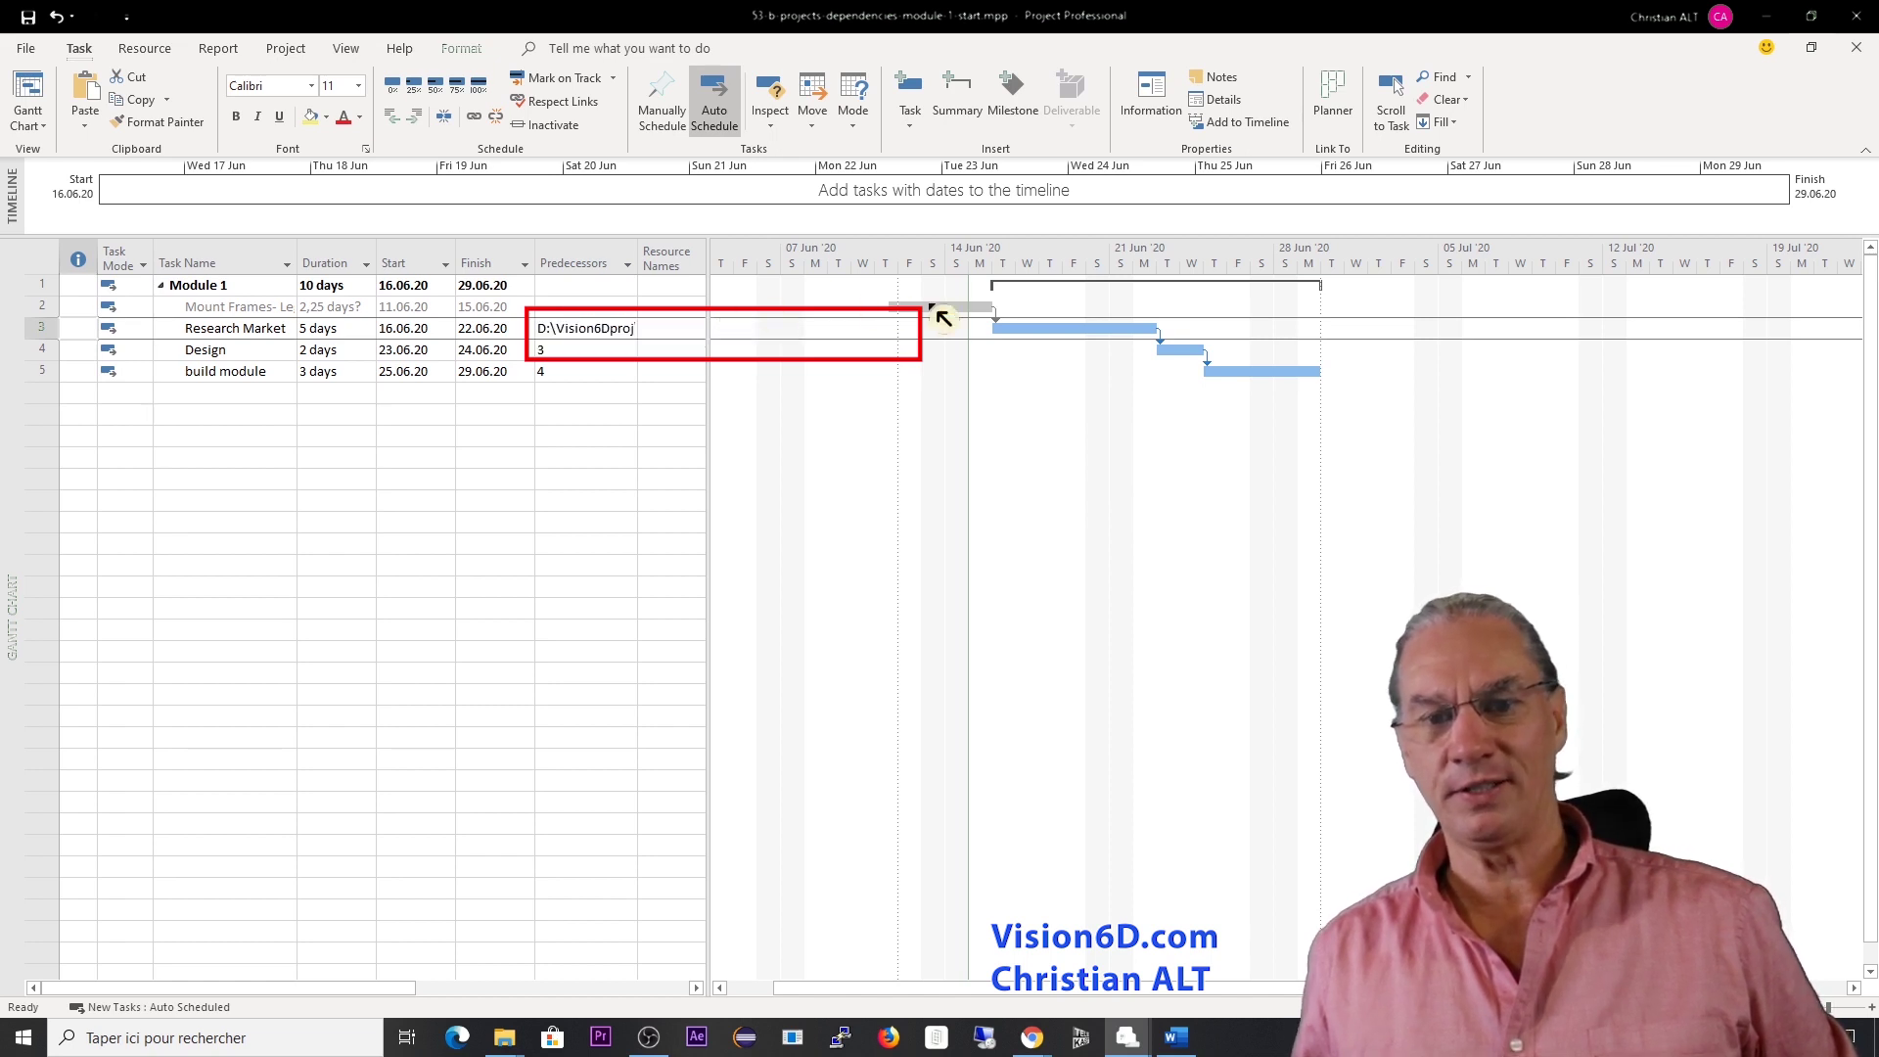
mouse_move(985, 316)
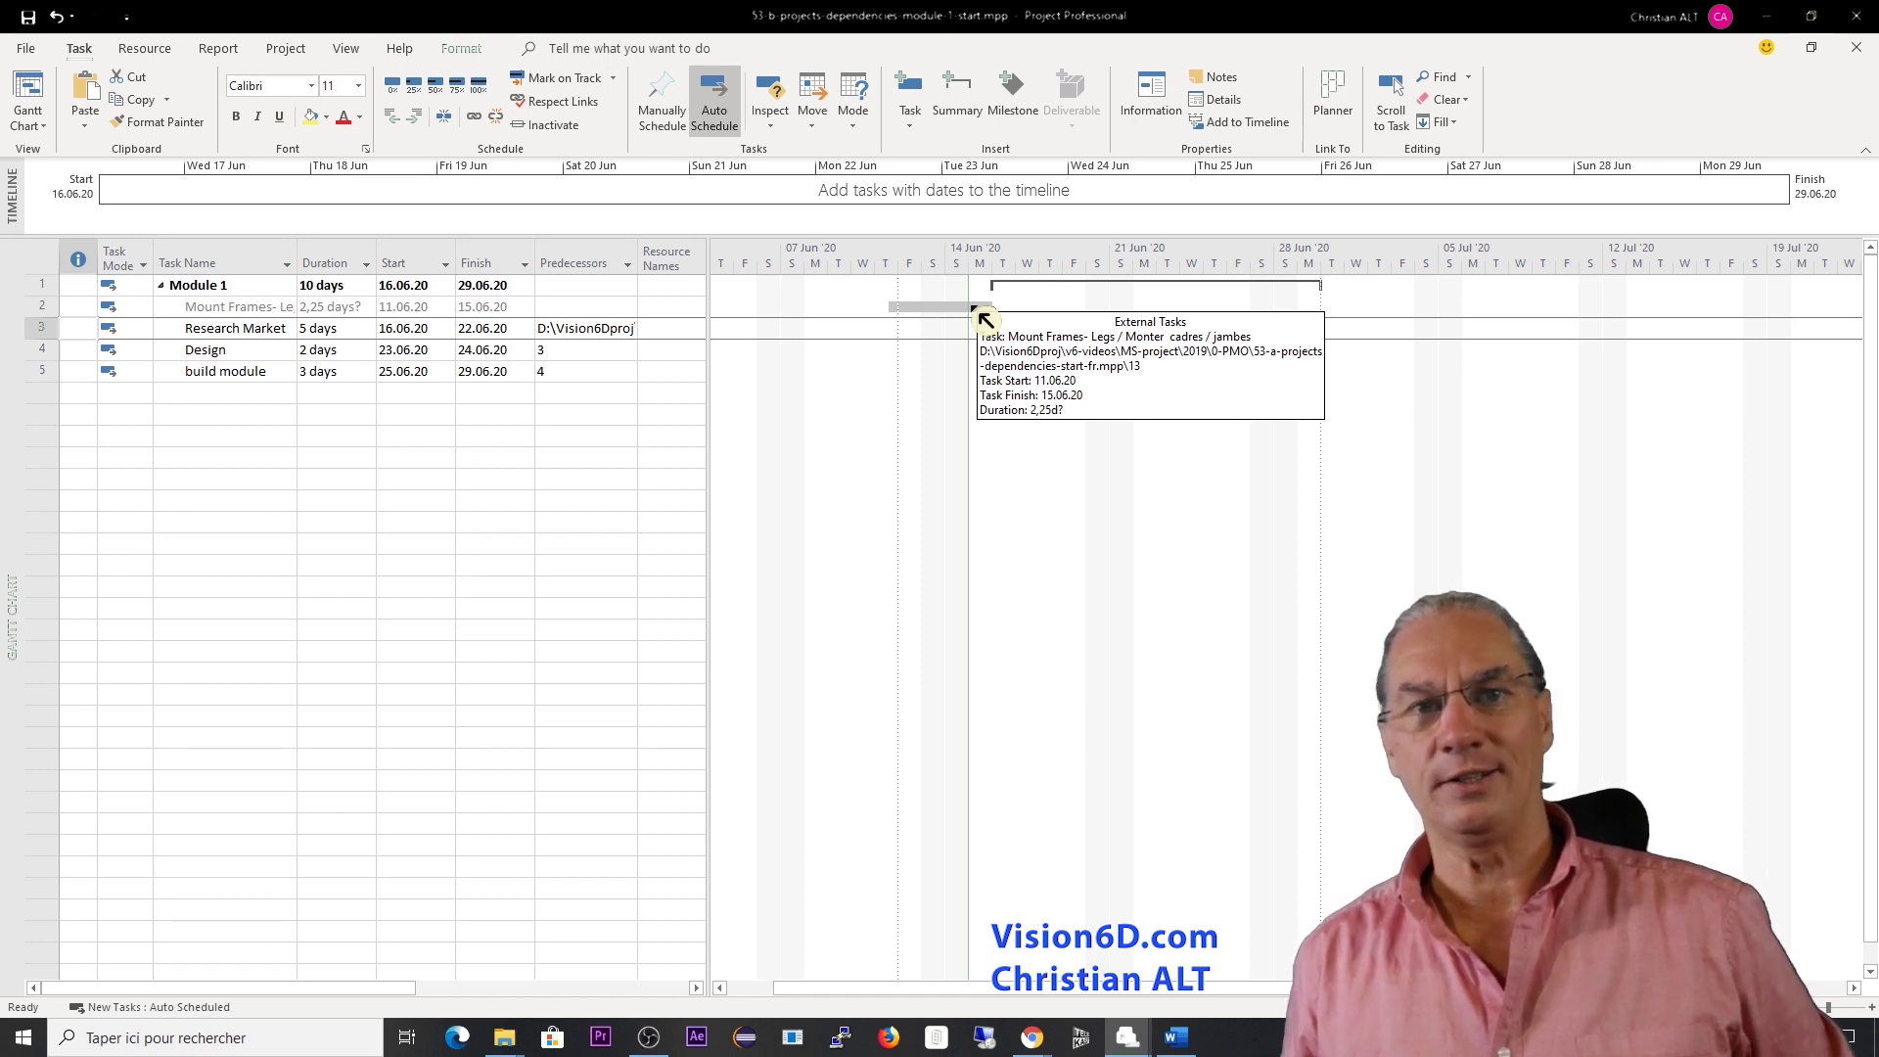
- Inspect Research Market's Predecessors cell and its list of available predecessor tasks
left_click(591, 345)
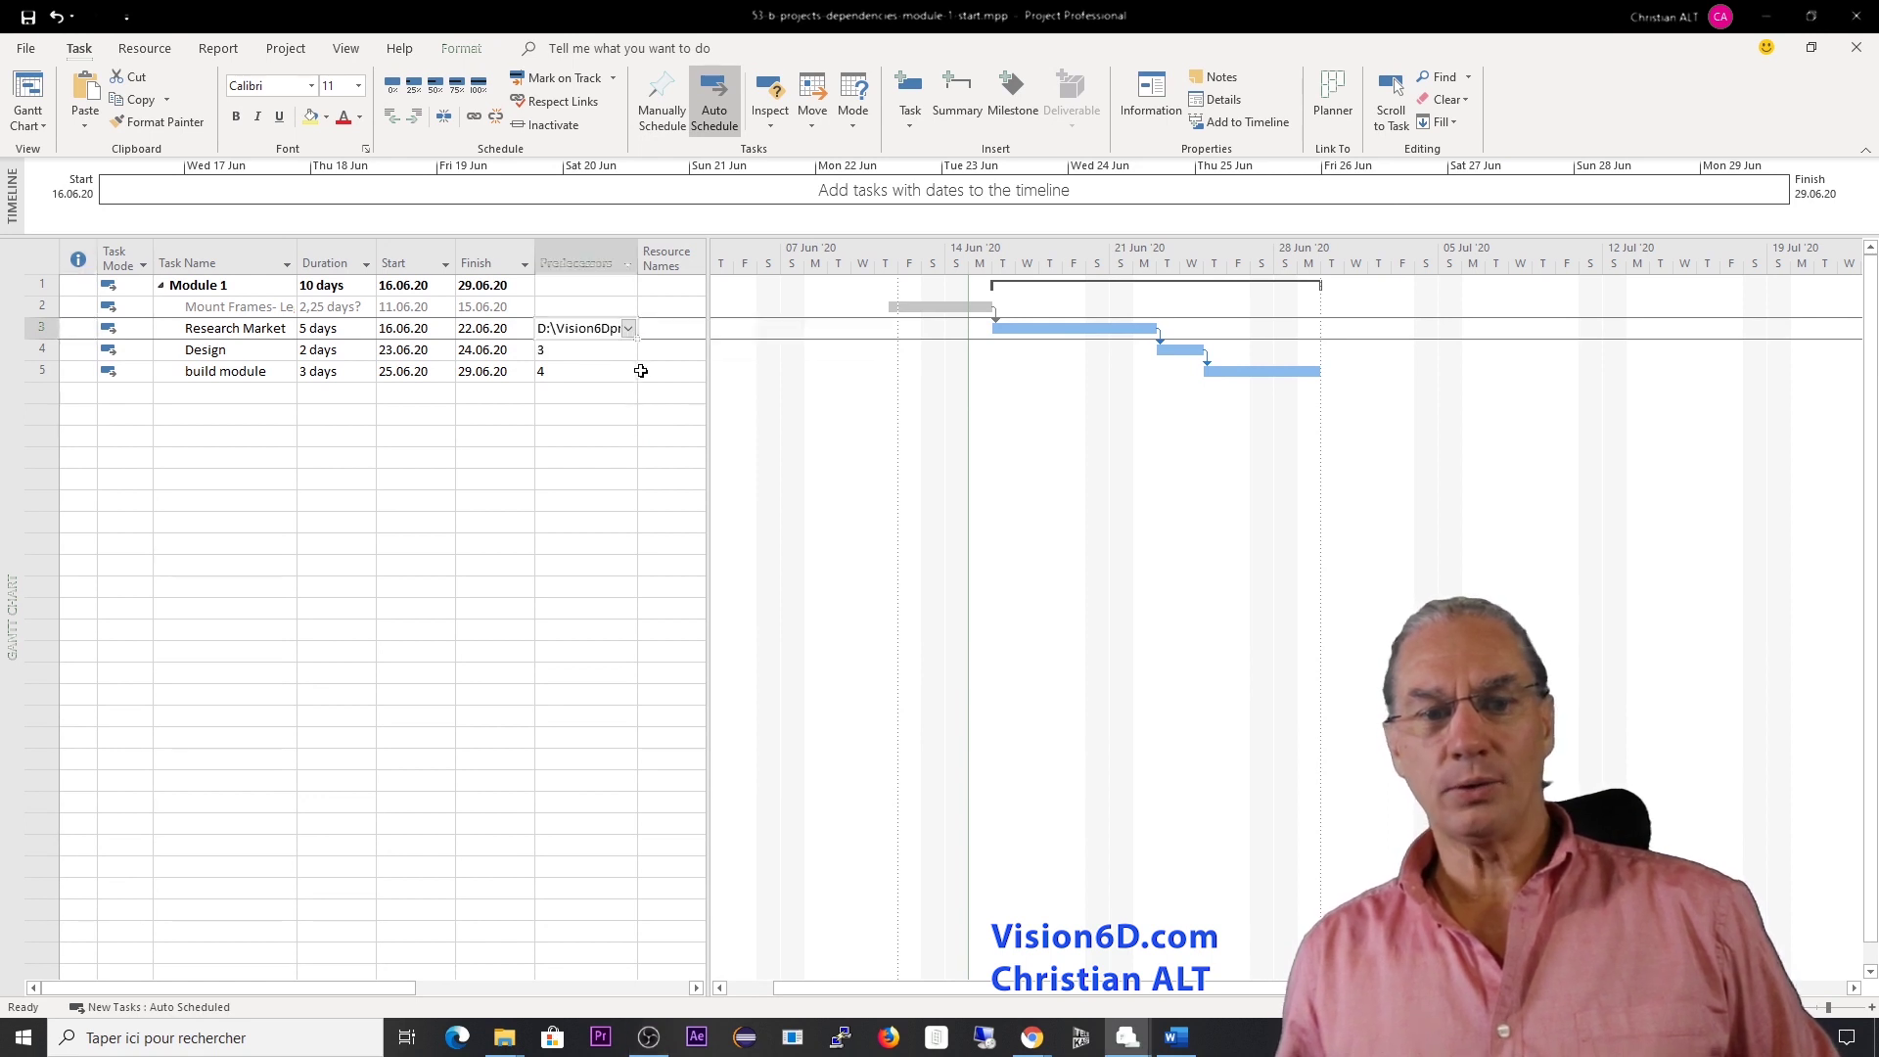
left_click(630, 330)
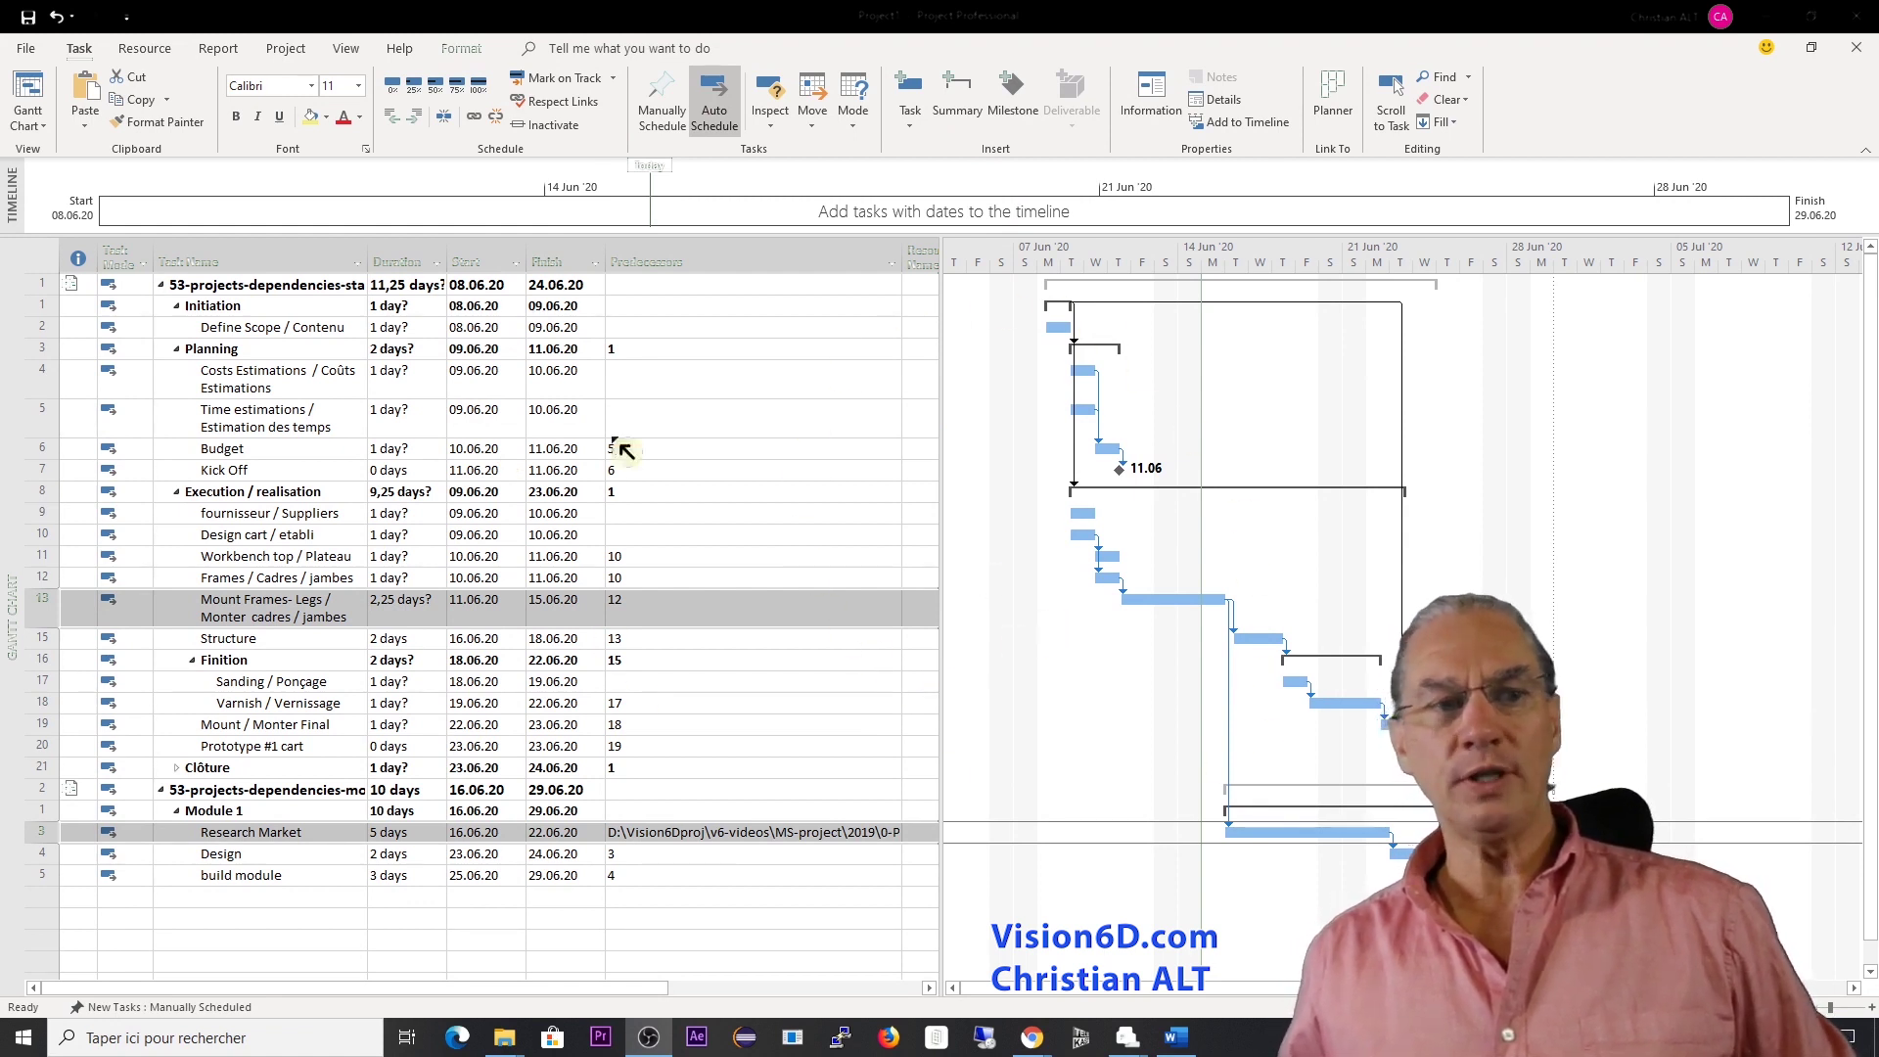
- Close the Project1 master project without saving changes
left_click(34, 56)
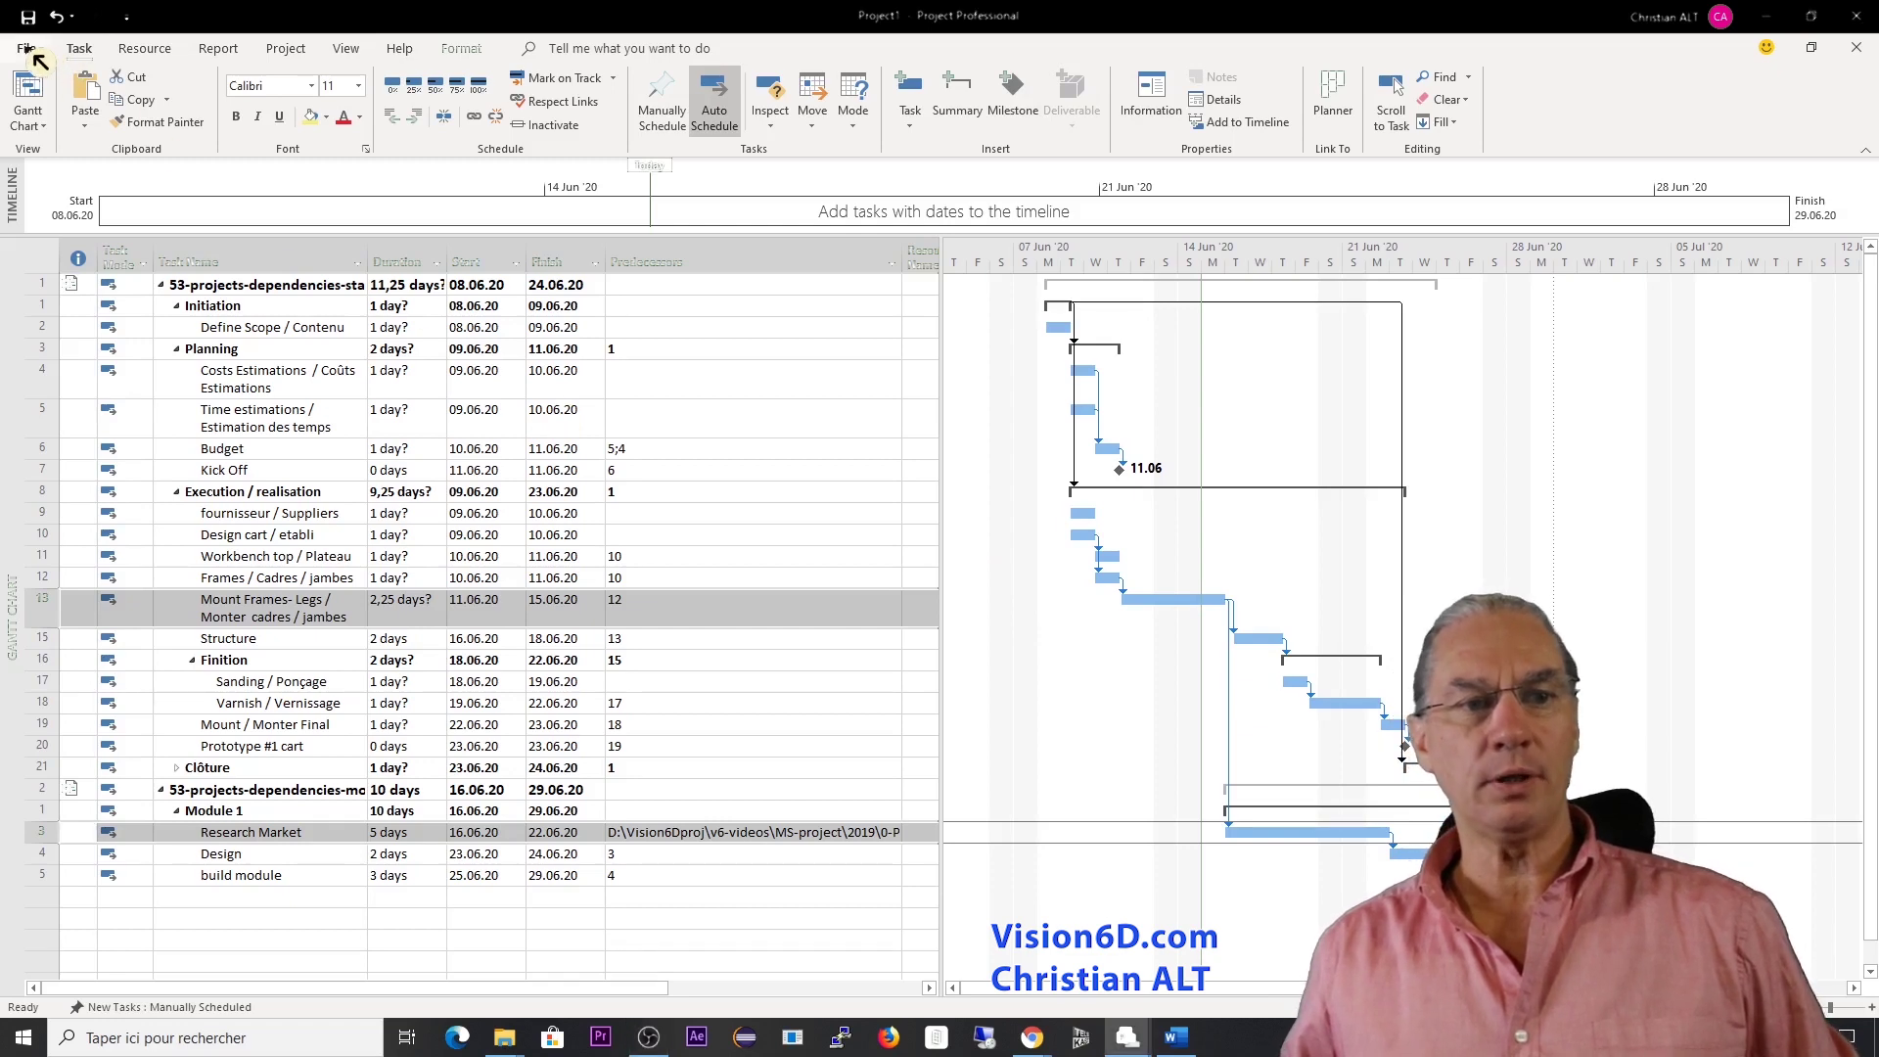
left_click(32, 53)
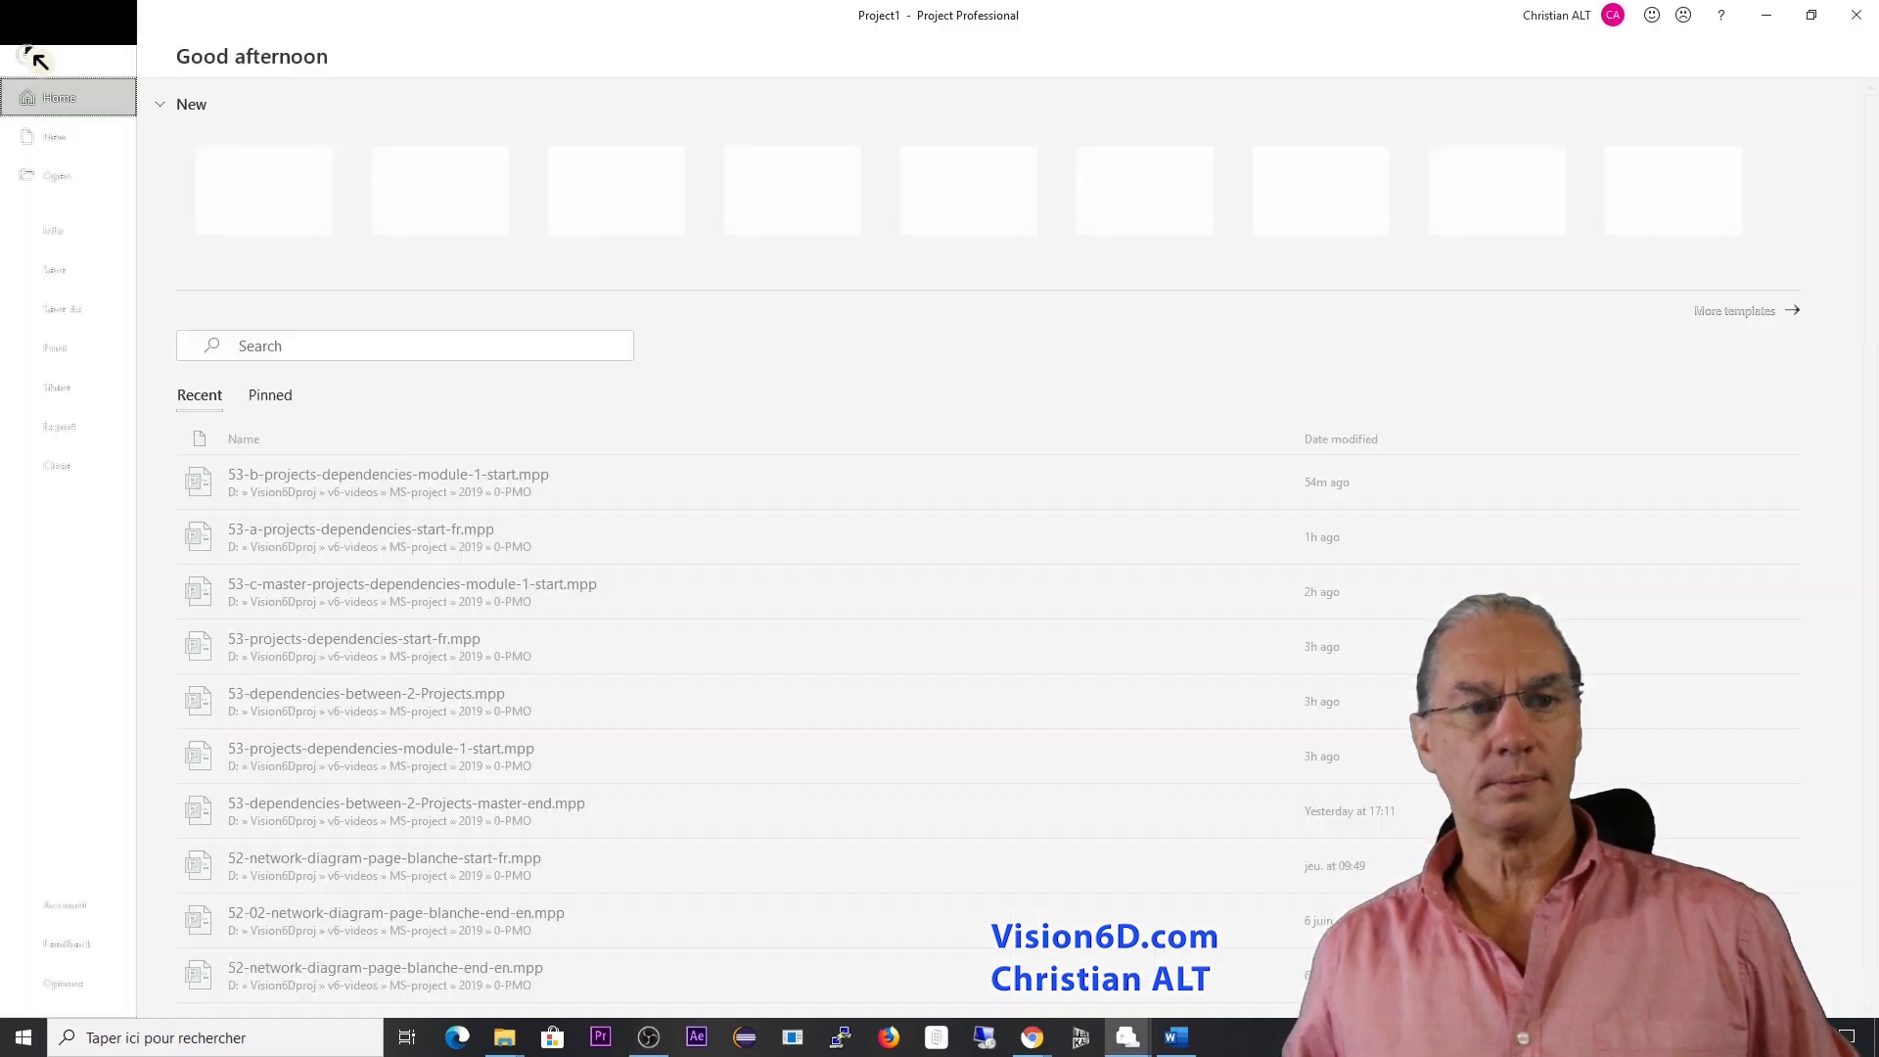
left_click(65, 472)
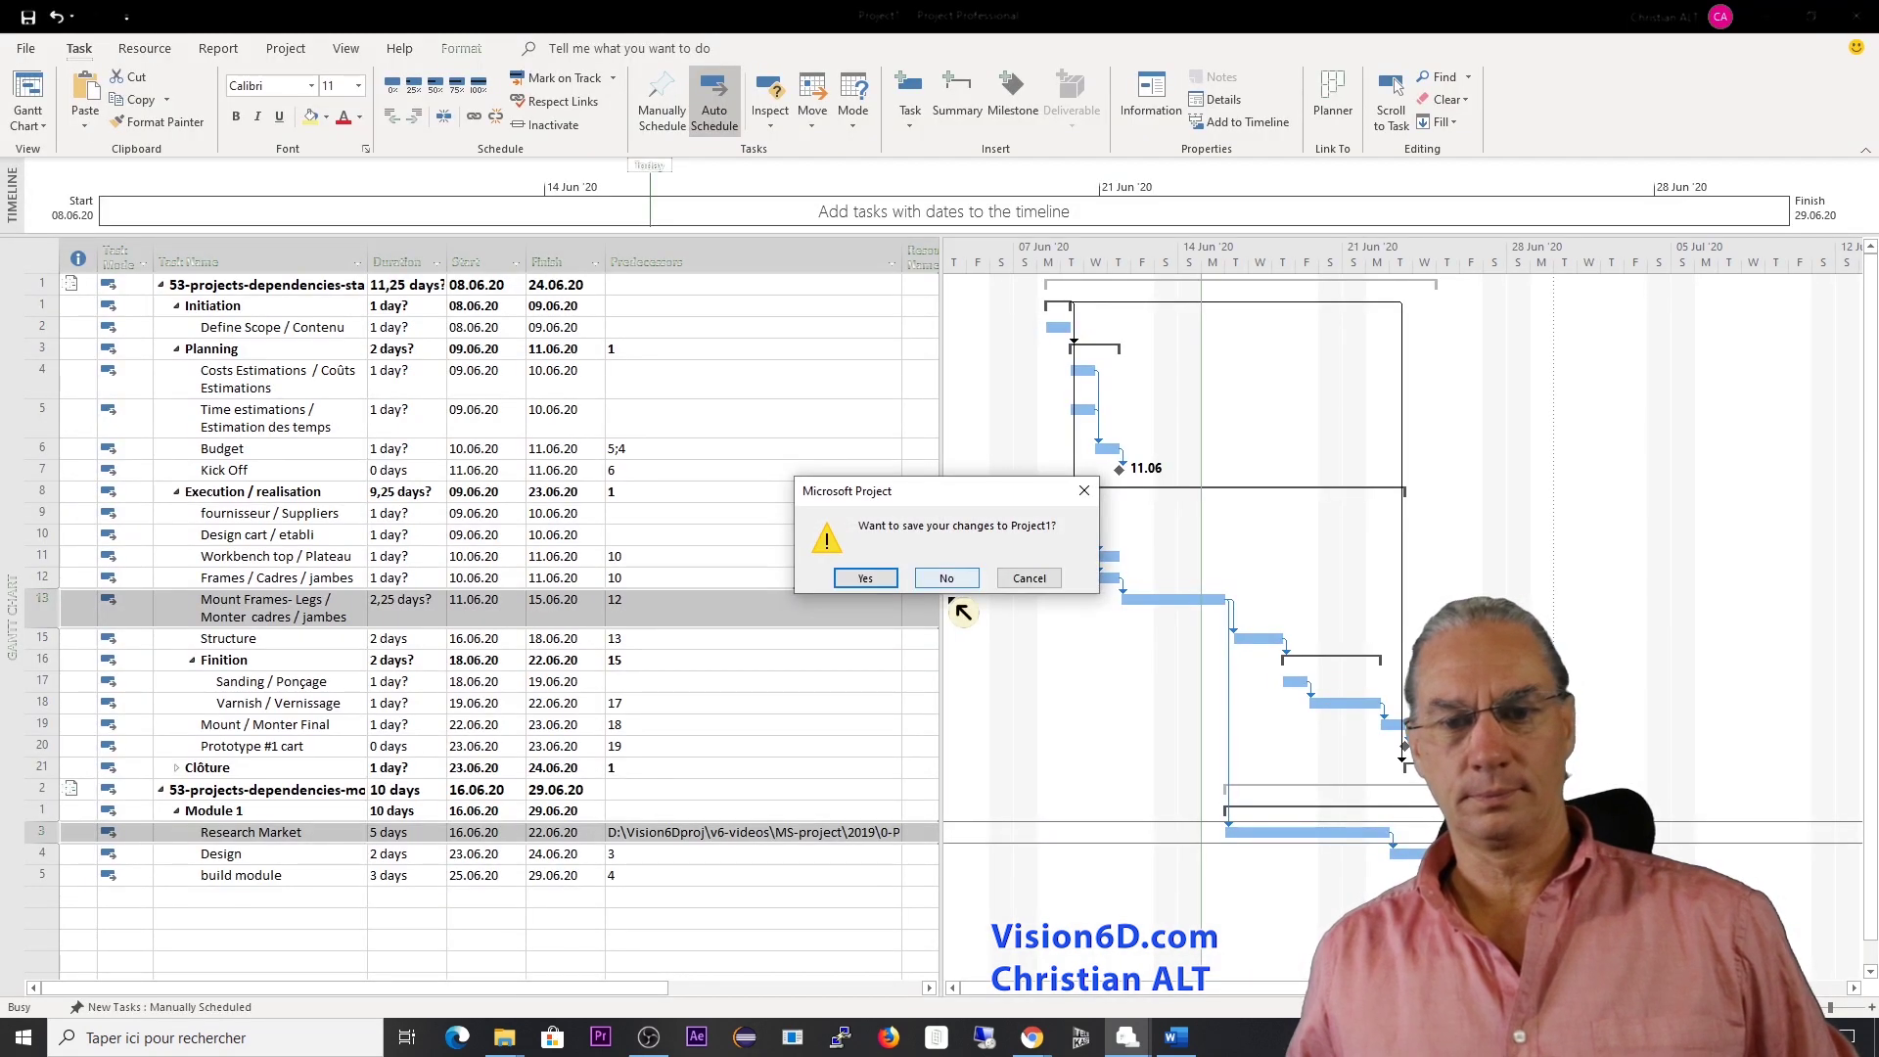
left_click(954, 577)
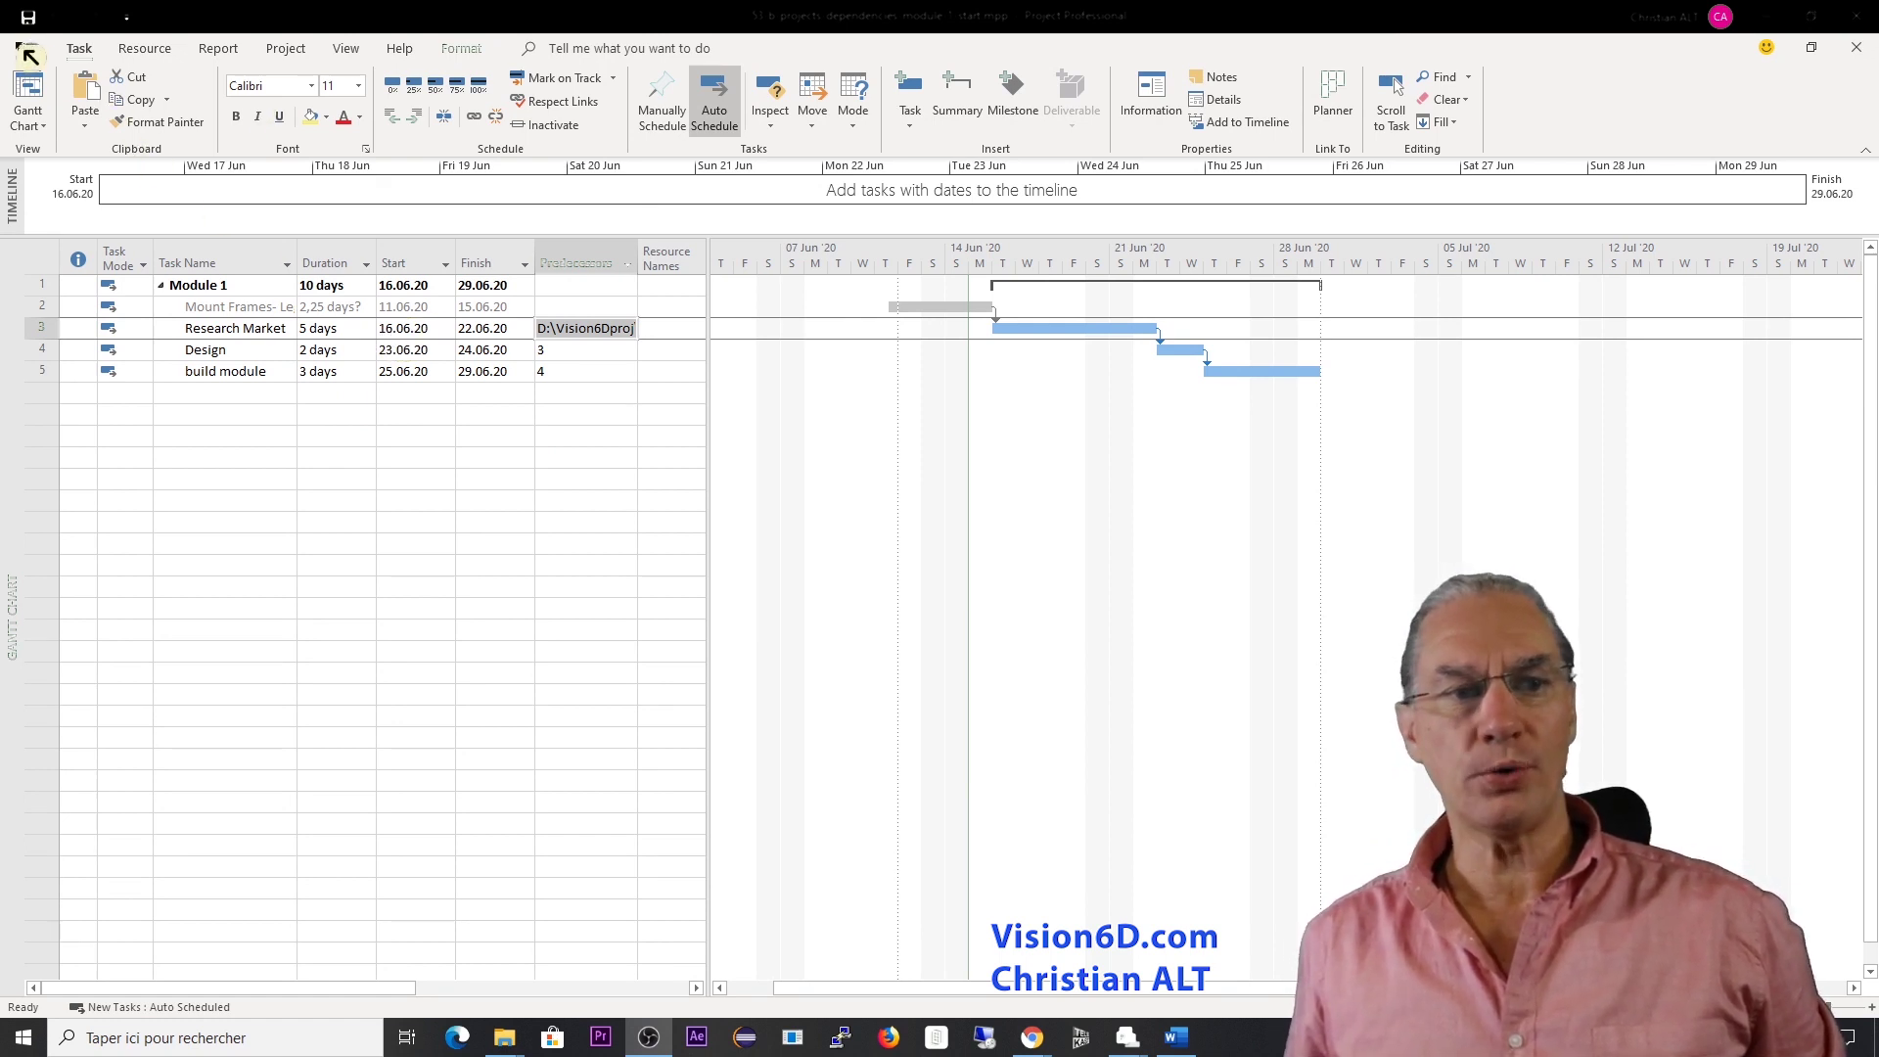
- Close the Module 1 file, saving its changes
left_click(44, 63)
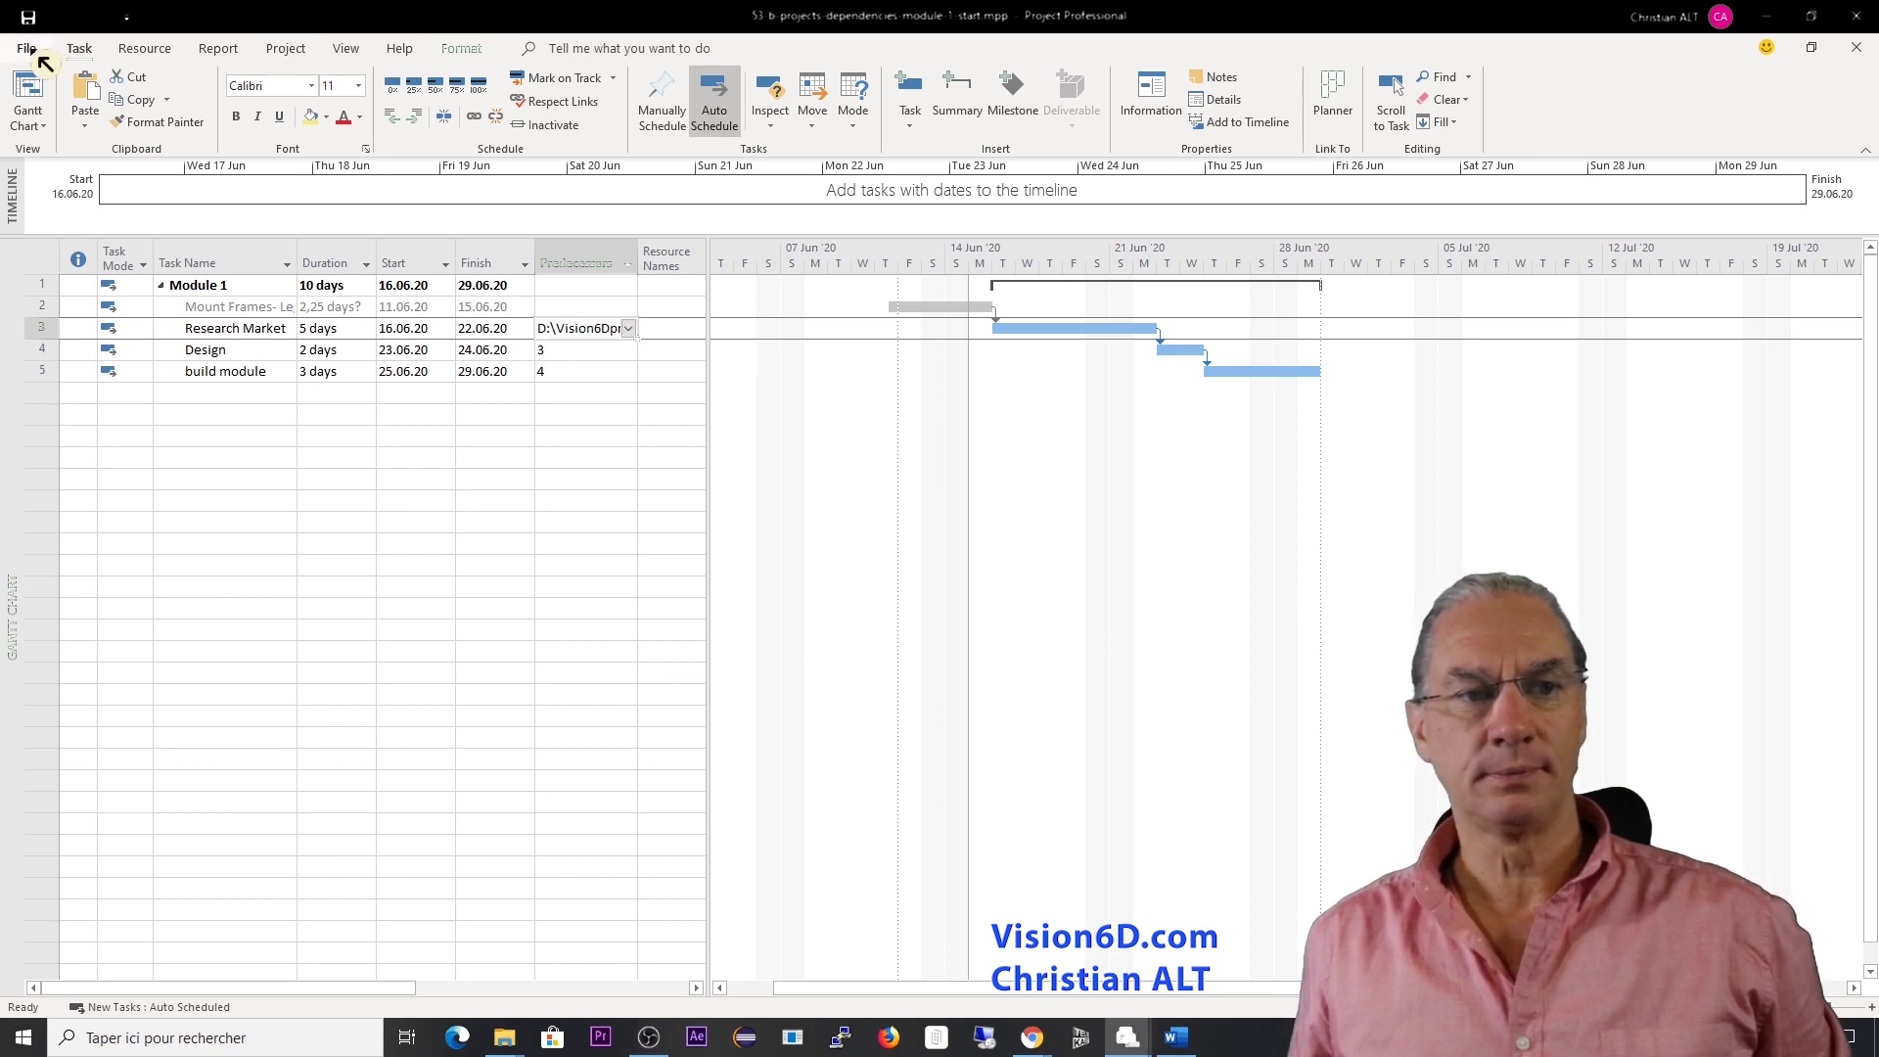
left_click(39, 56)
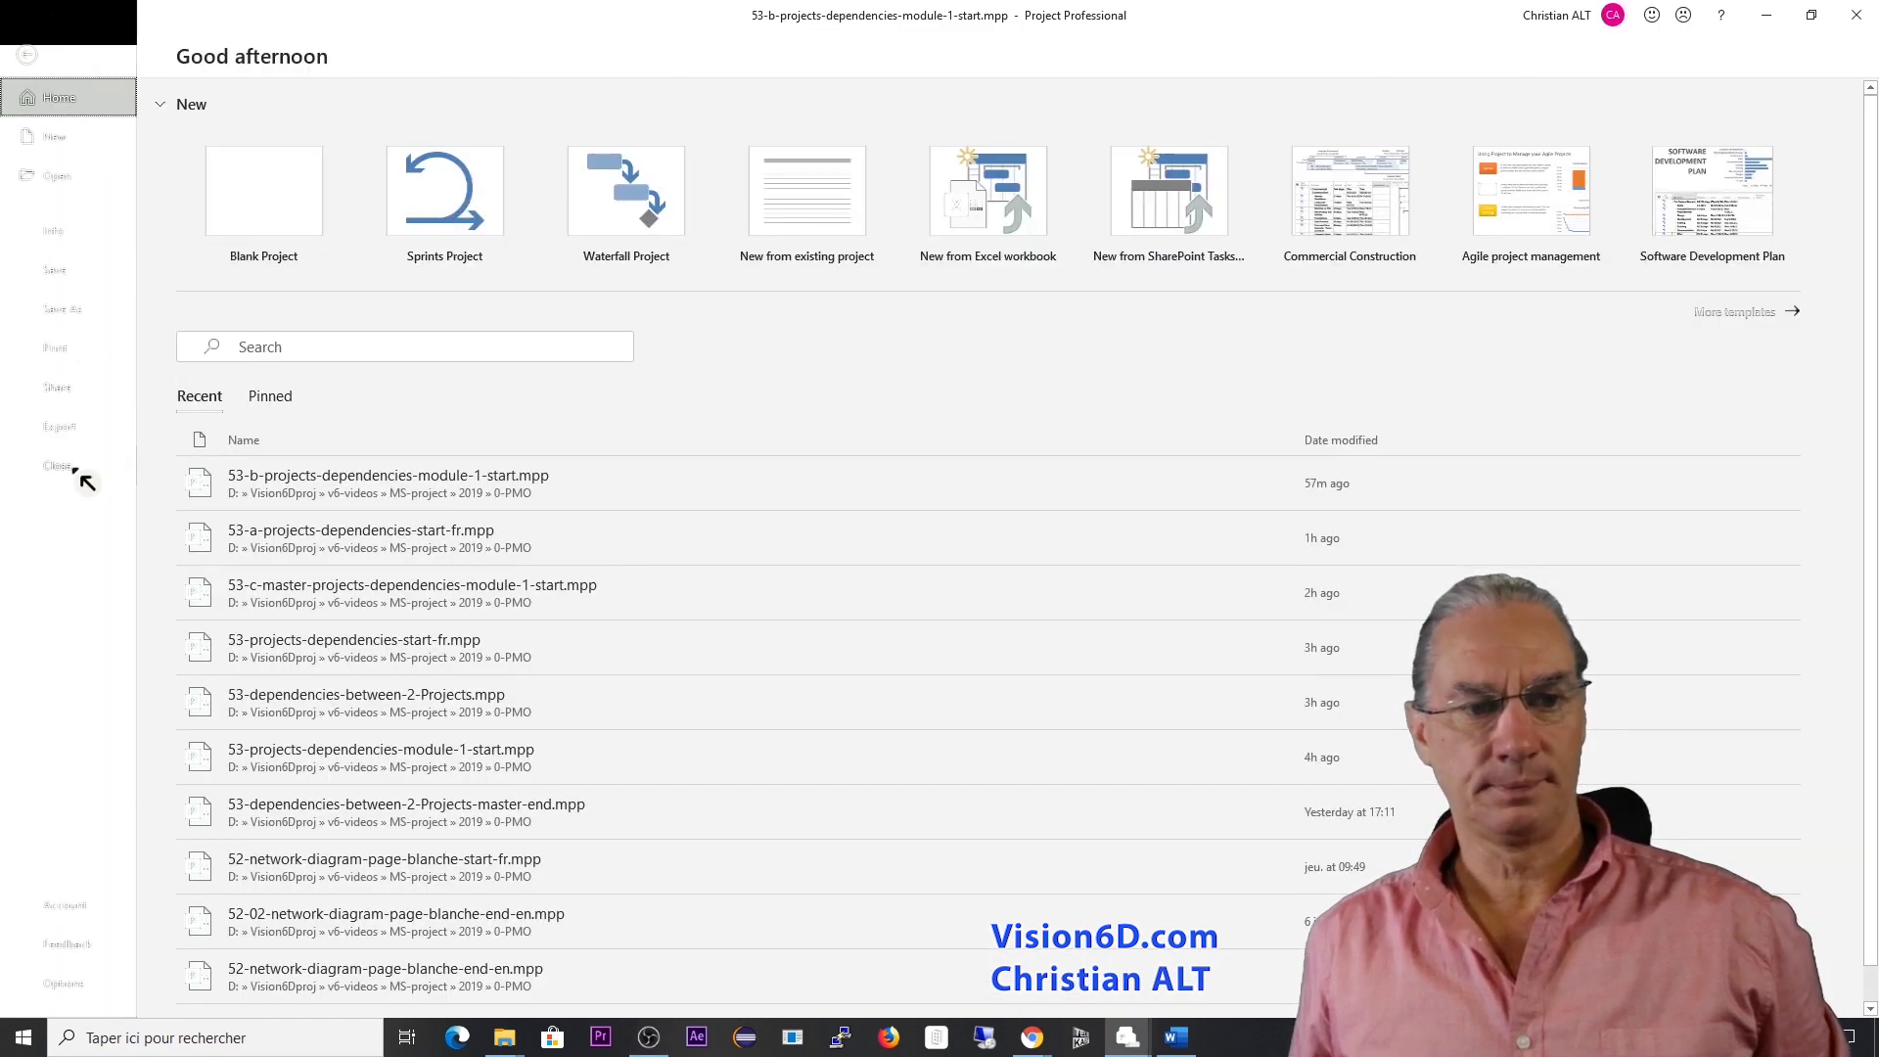
left_click(78, 474)
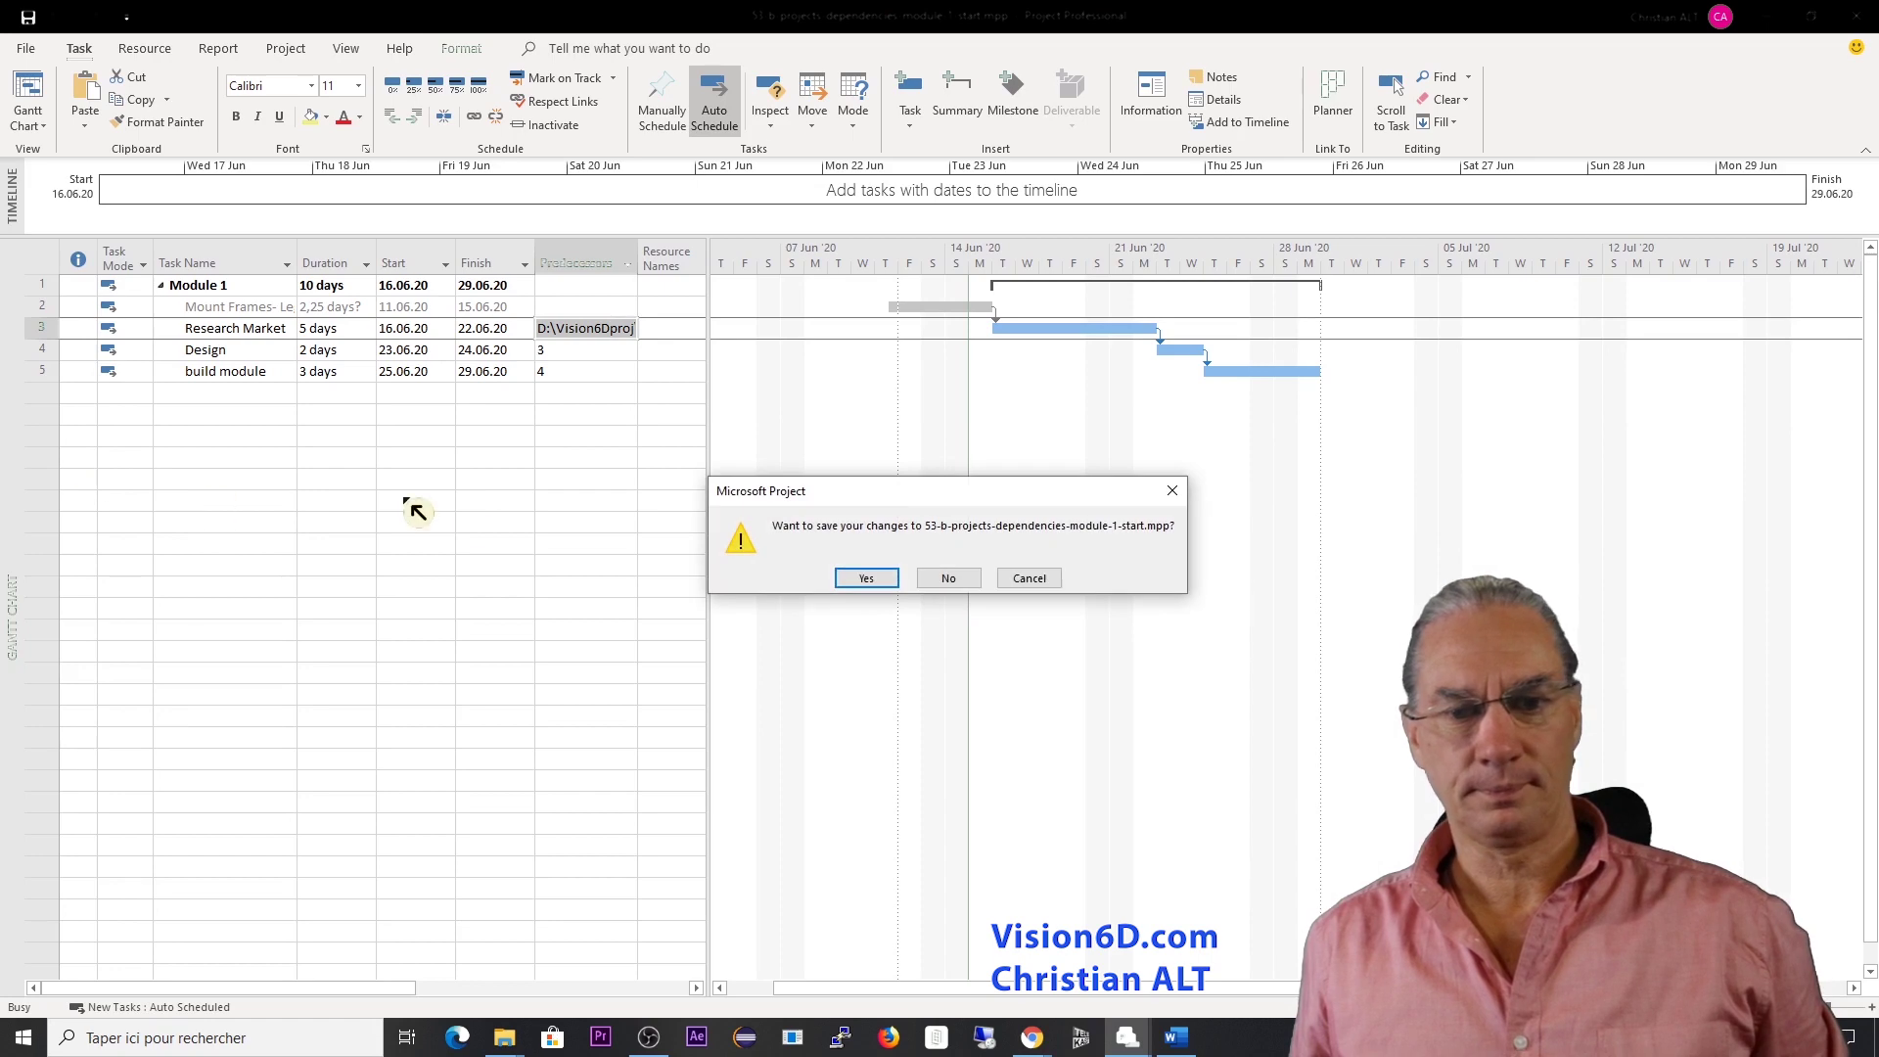
left_click(867, 578)
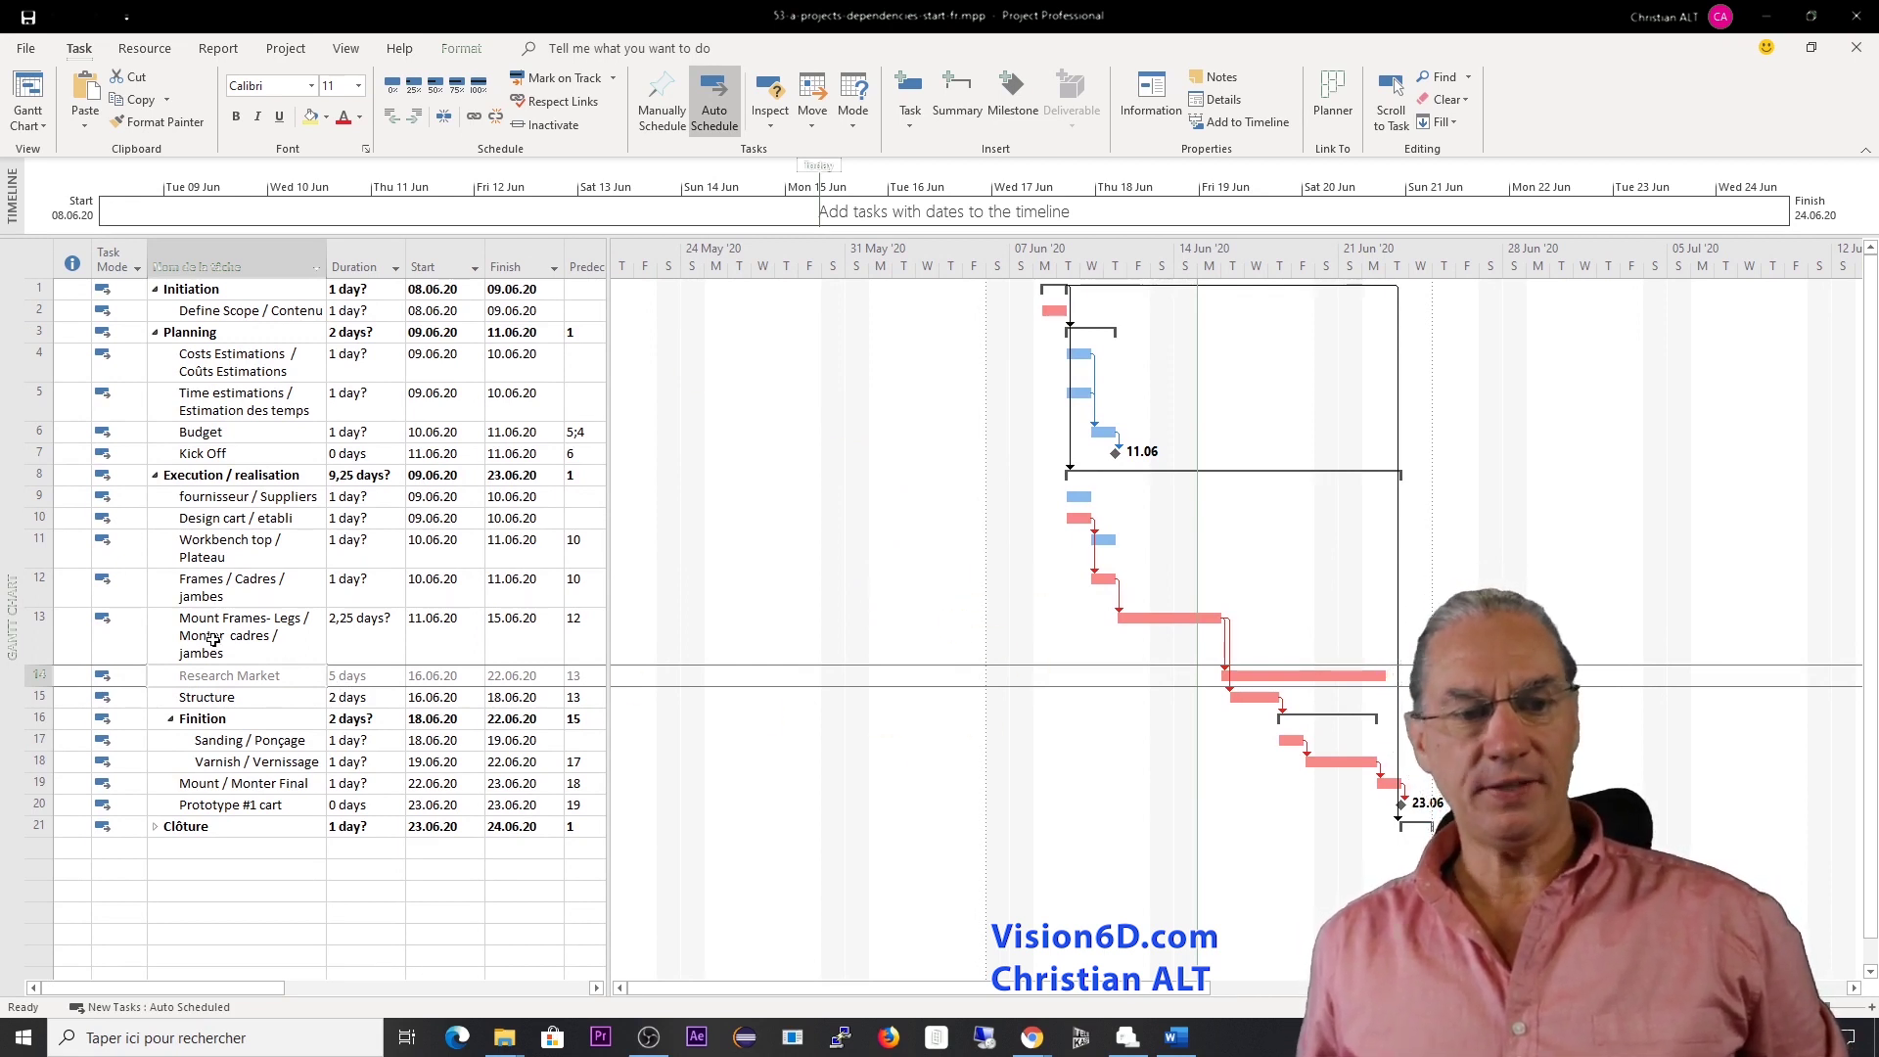
- Stretch Mount Frames' bar to 4,88 days ending 19.06.20, shifting Research Market to 19.06.20–25.06.20
left_click(34, 636)
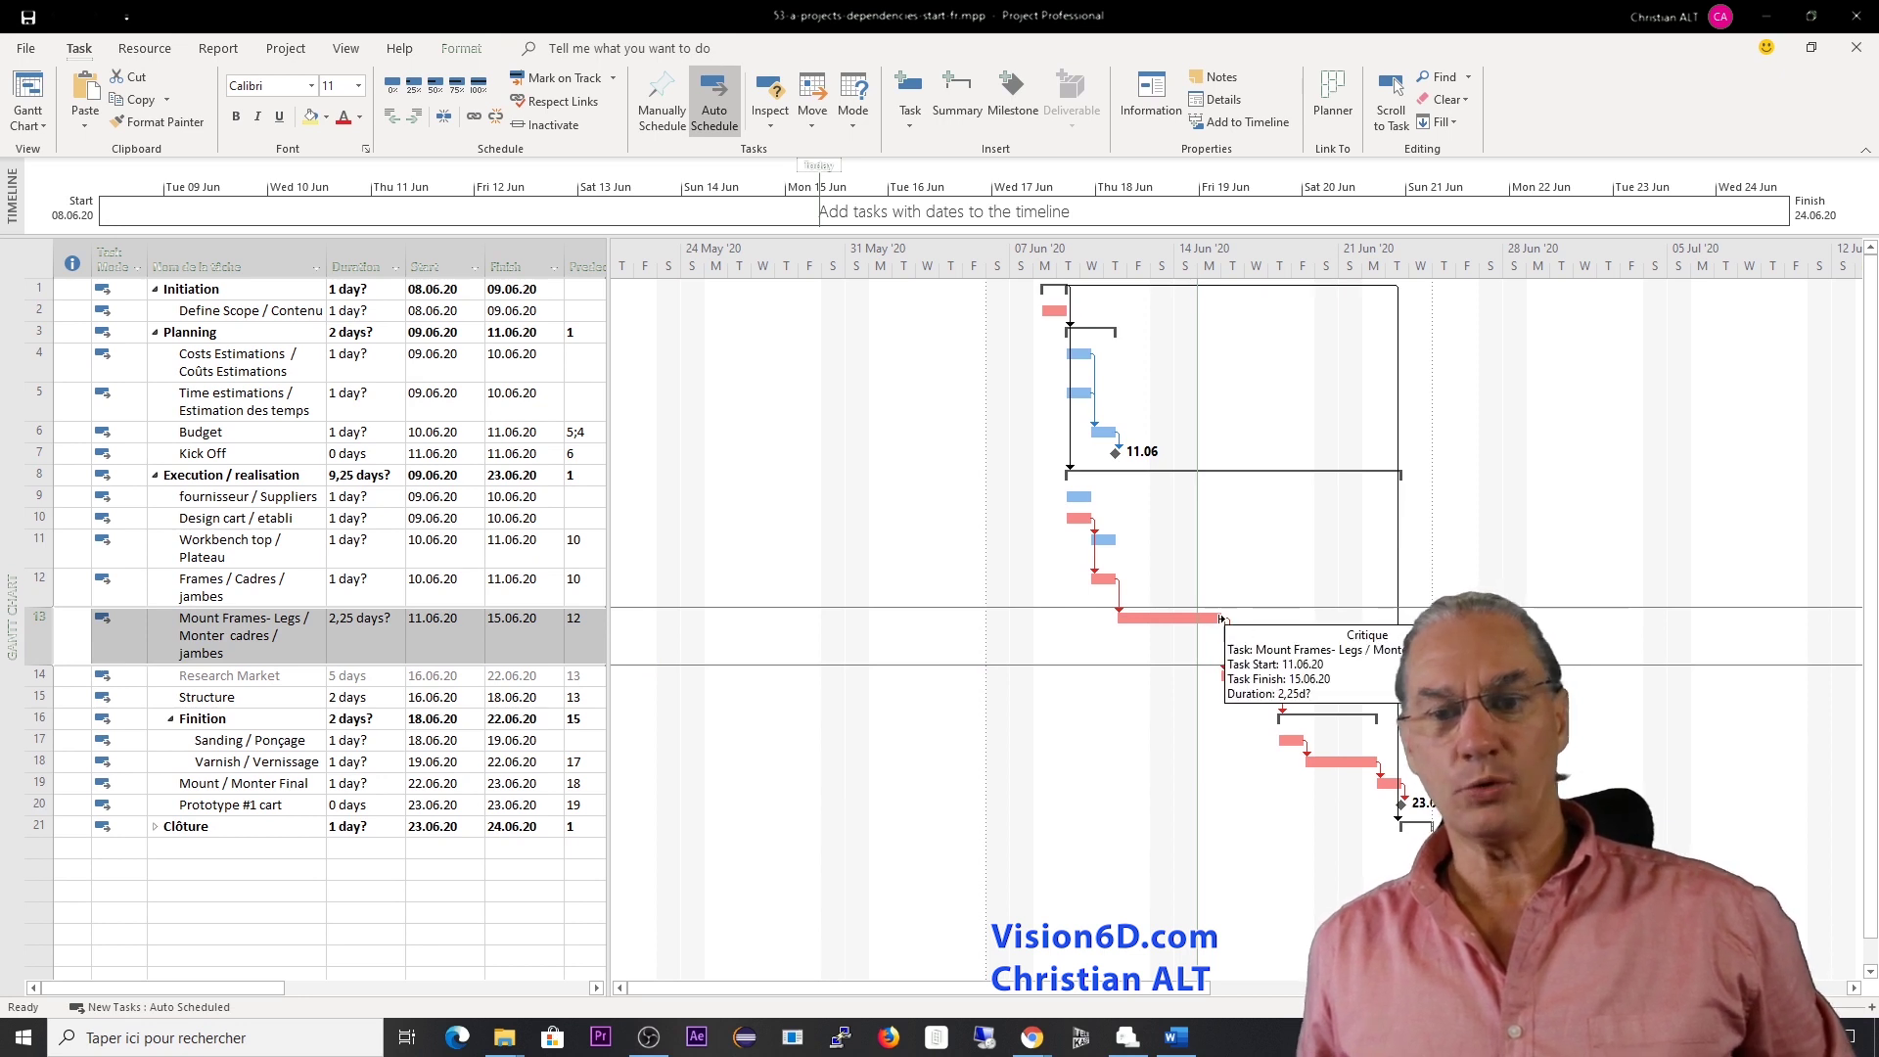
left_click_drag(1220, 617, 1299, 617)
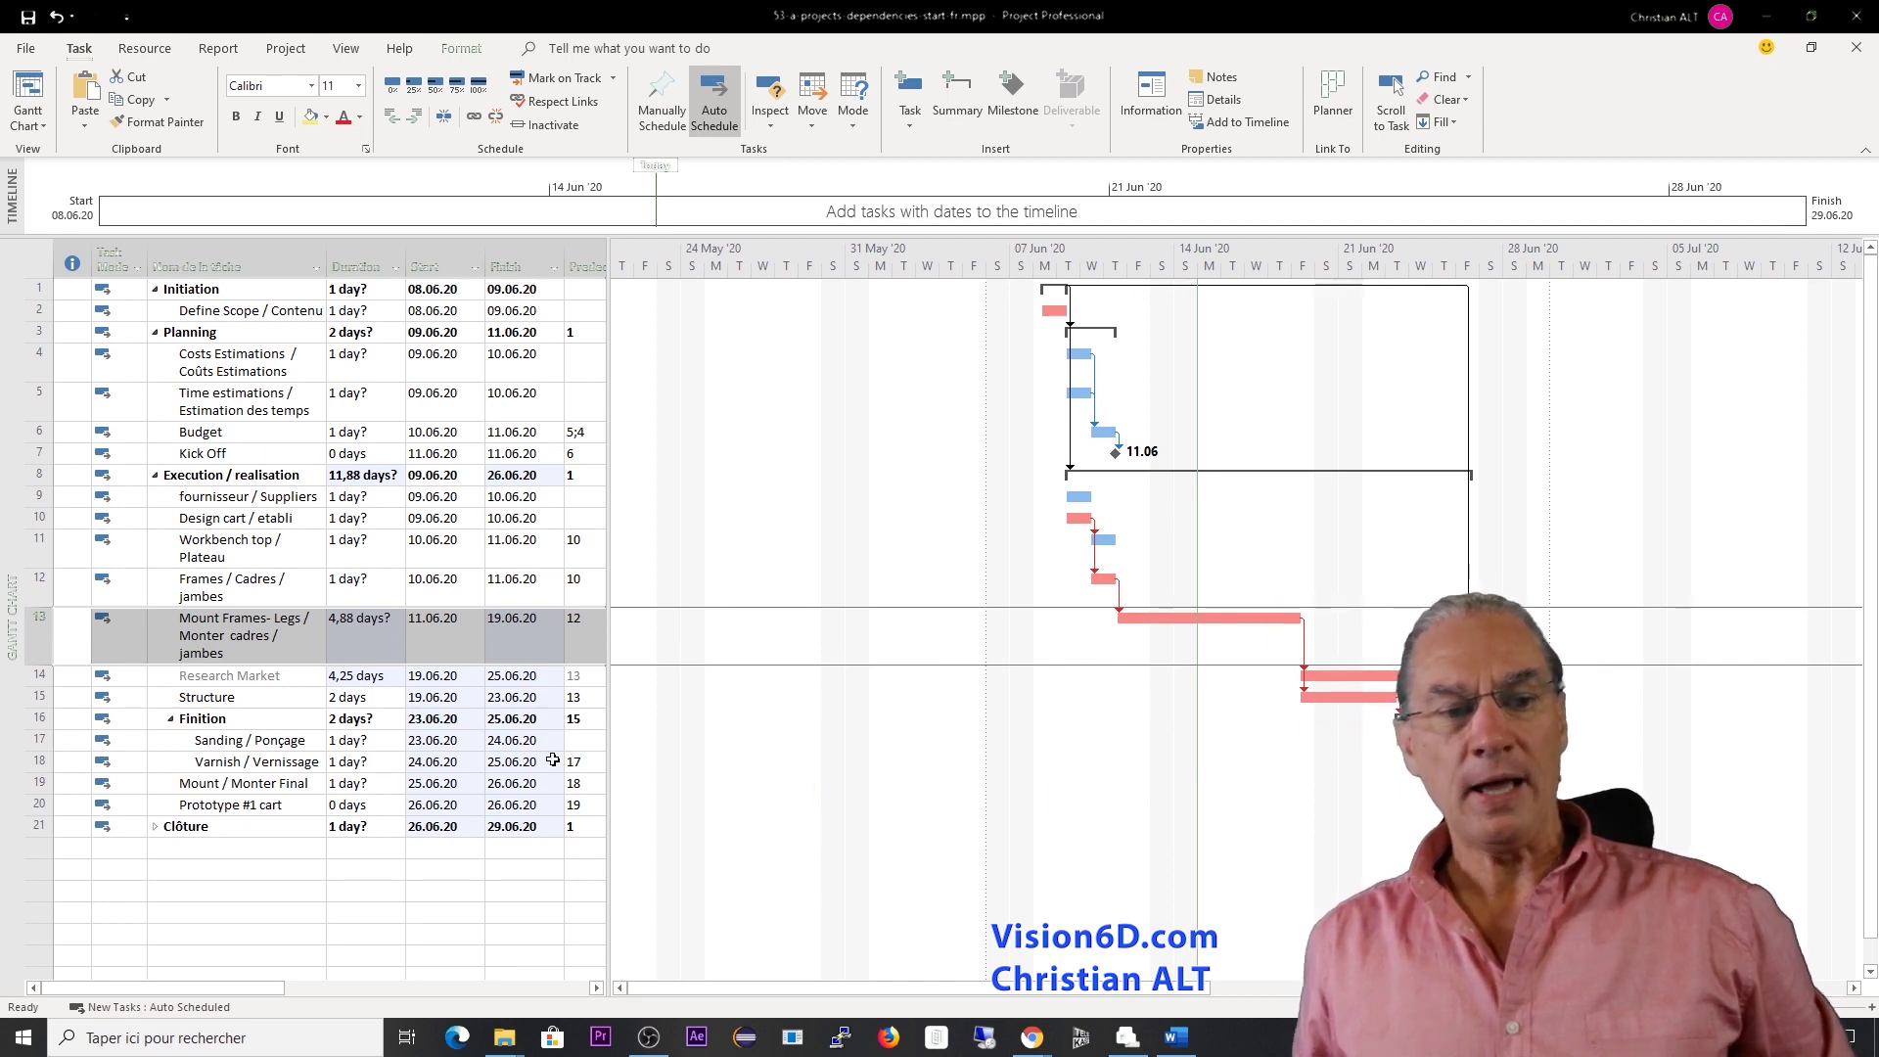
left_click(36, 675)
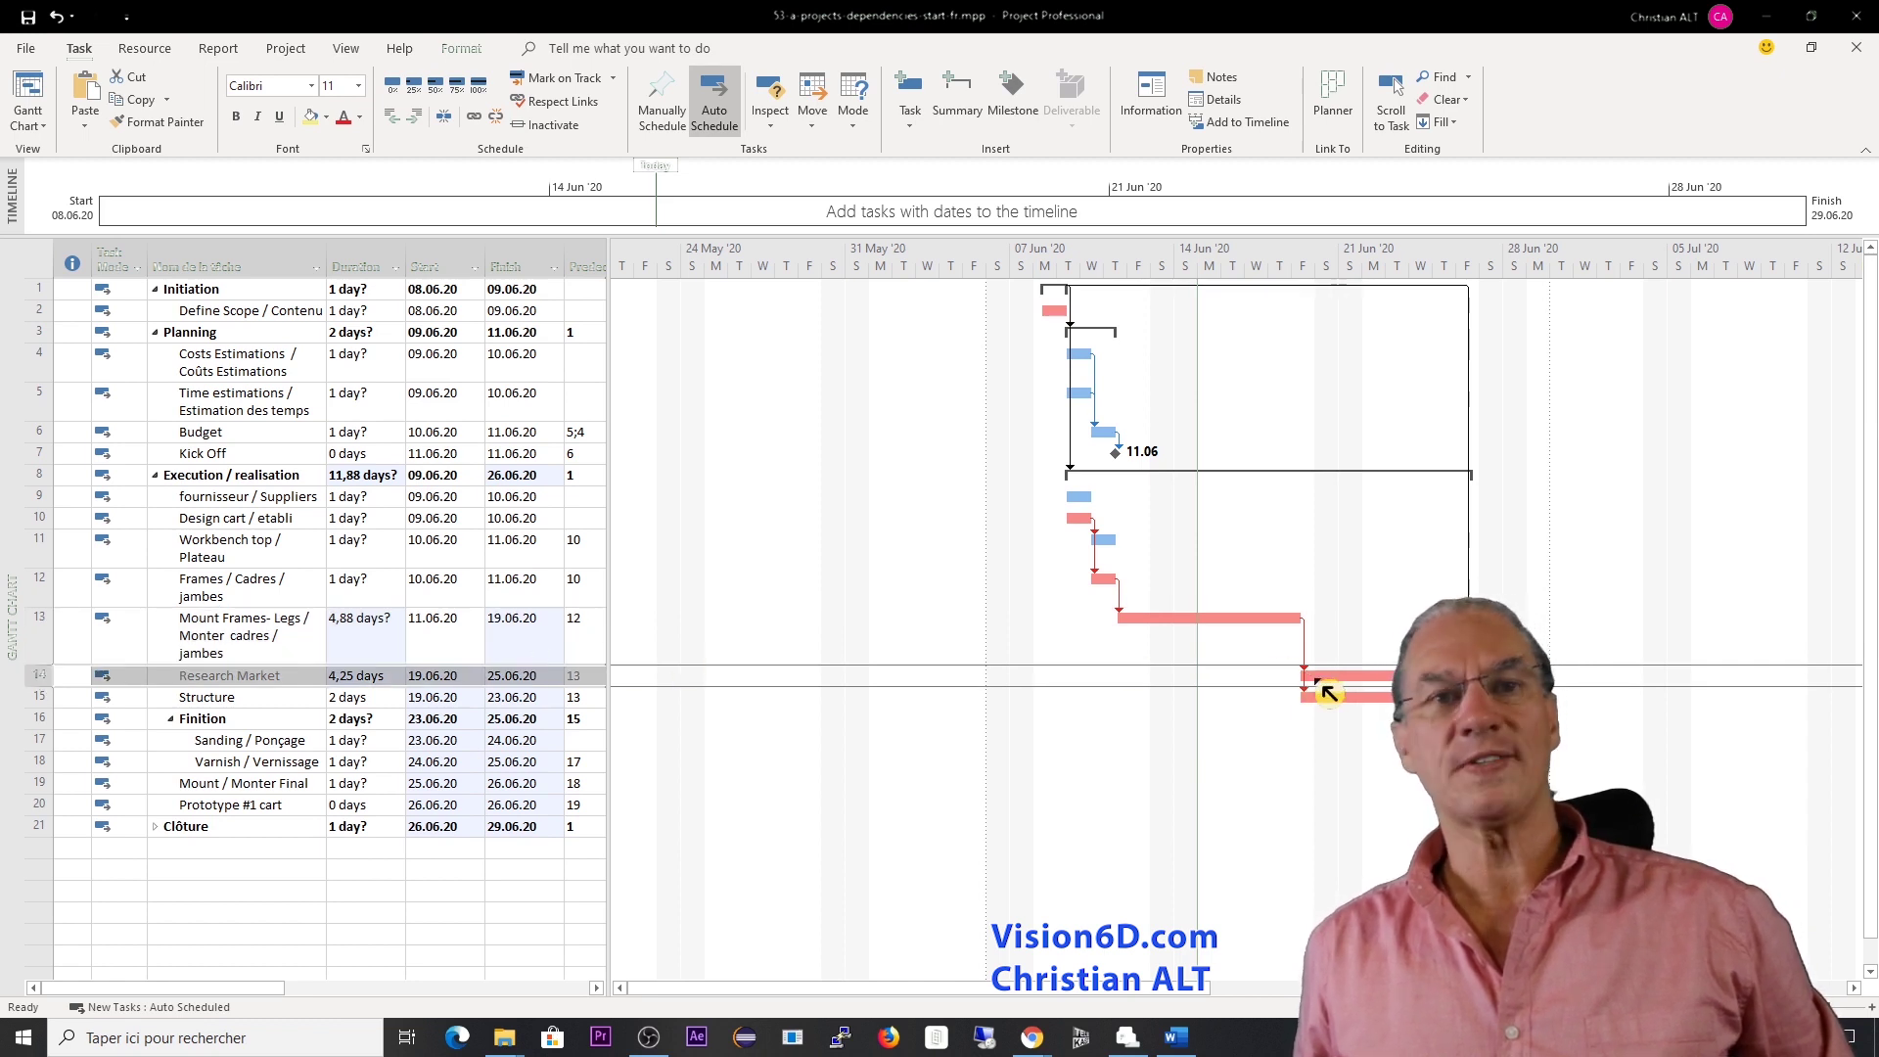
mouse_move(1327, 692)
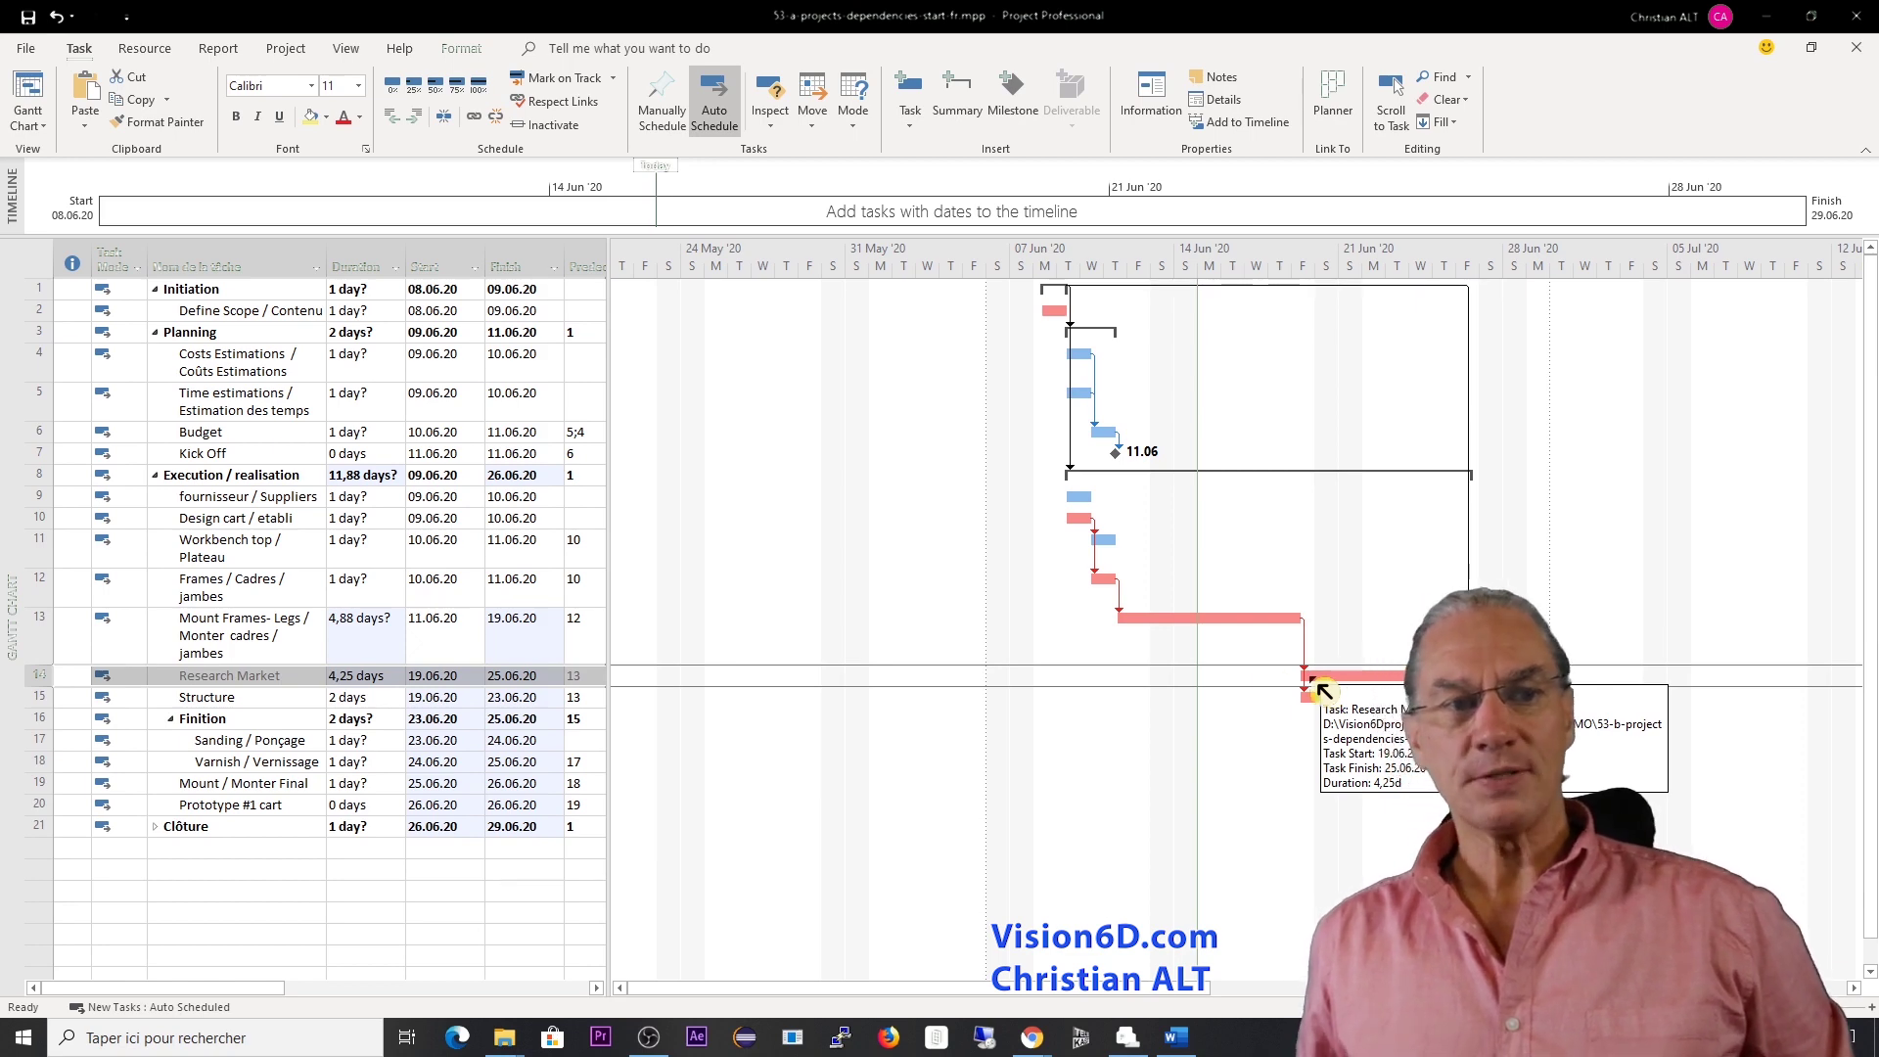
- Reopen 53-b-projects-dependencies-module-1-start.mpp from the Recent files list
left_click(27, 49)
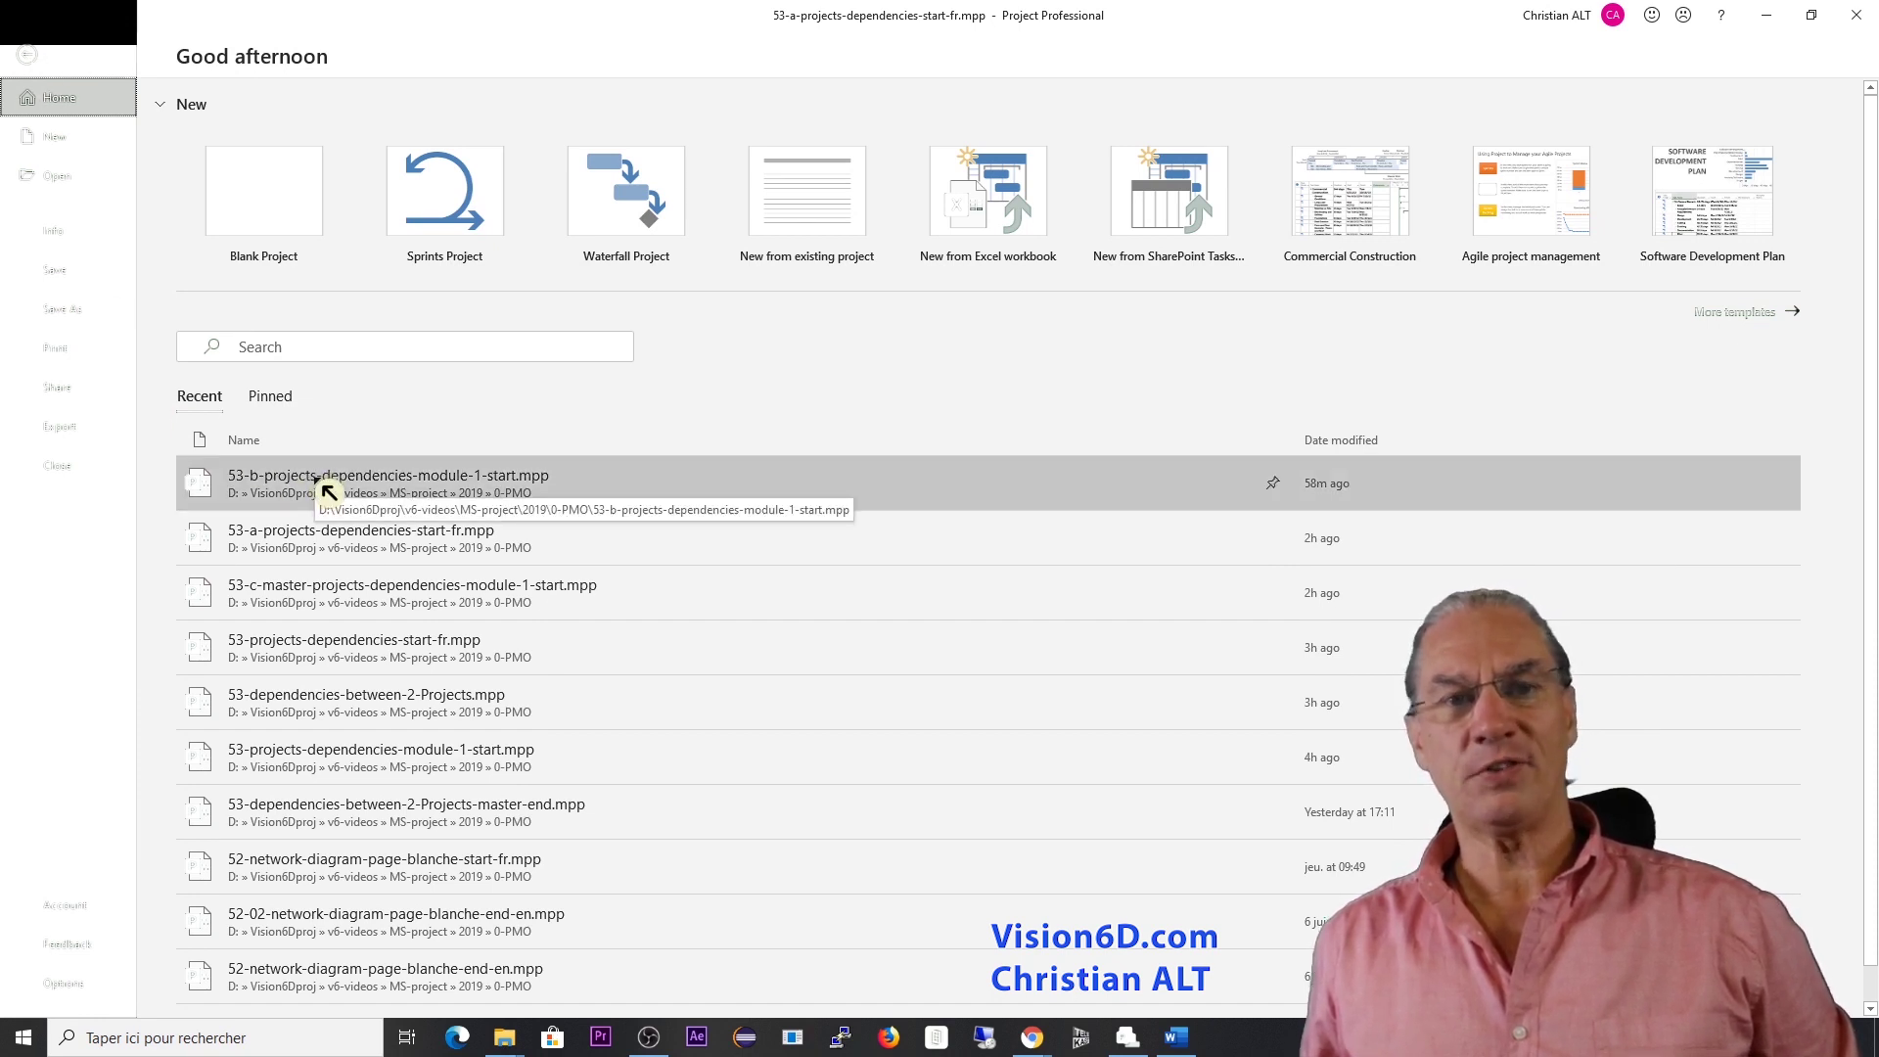
left_click(329, 492)
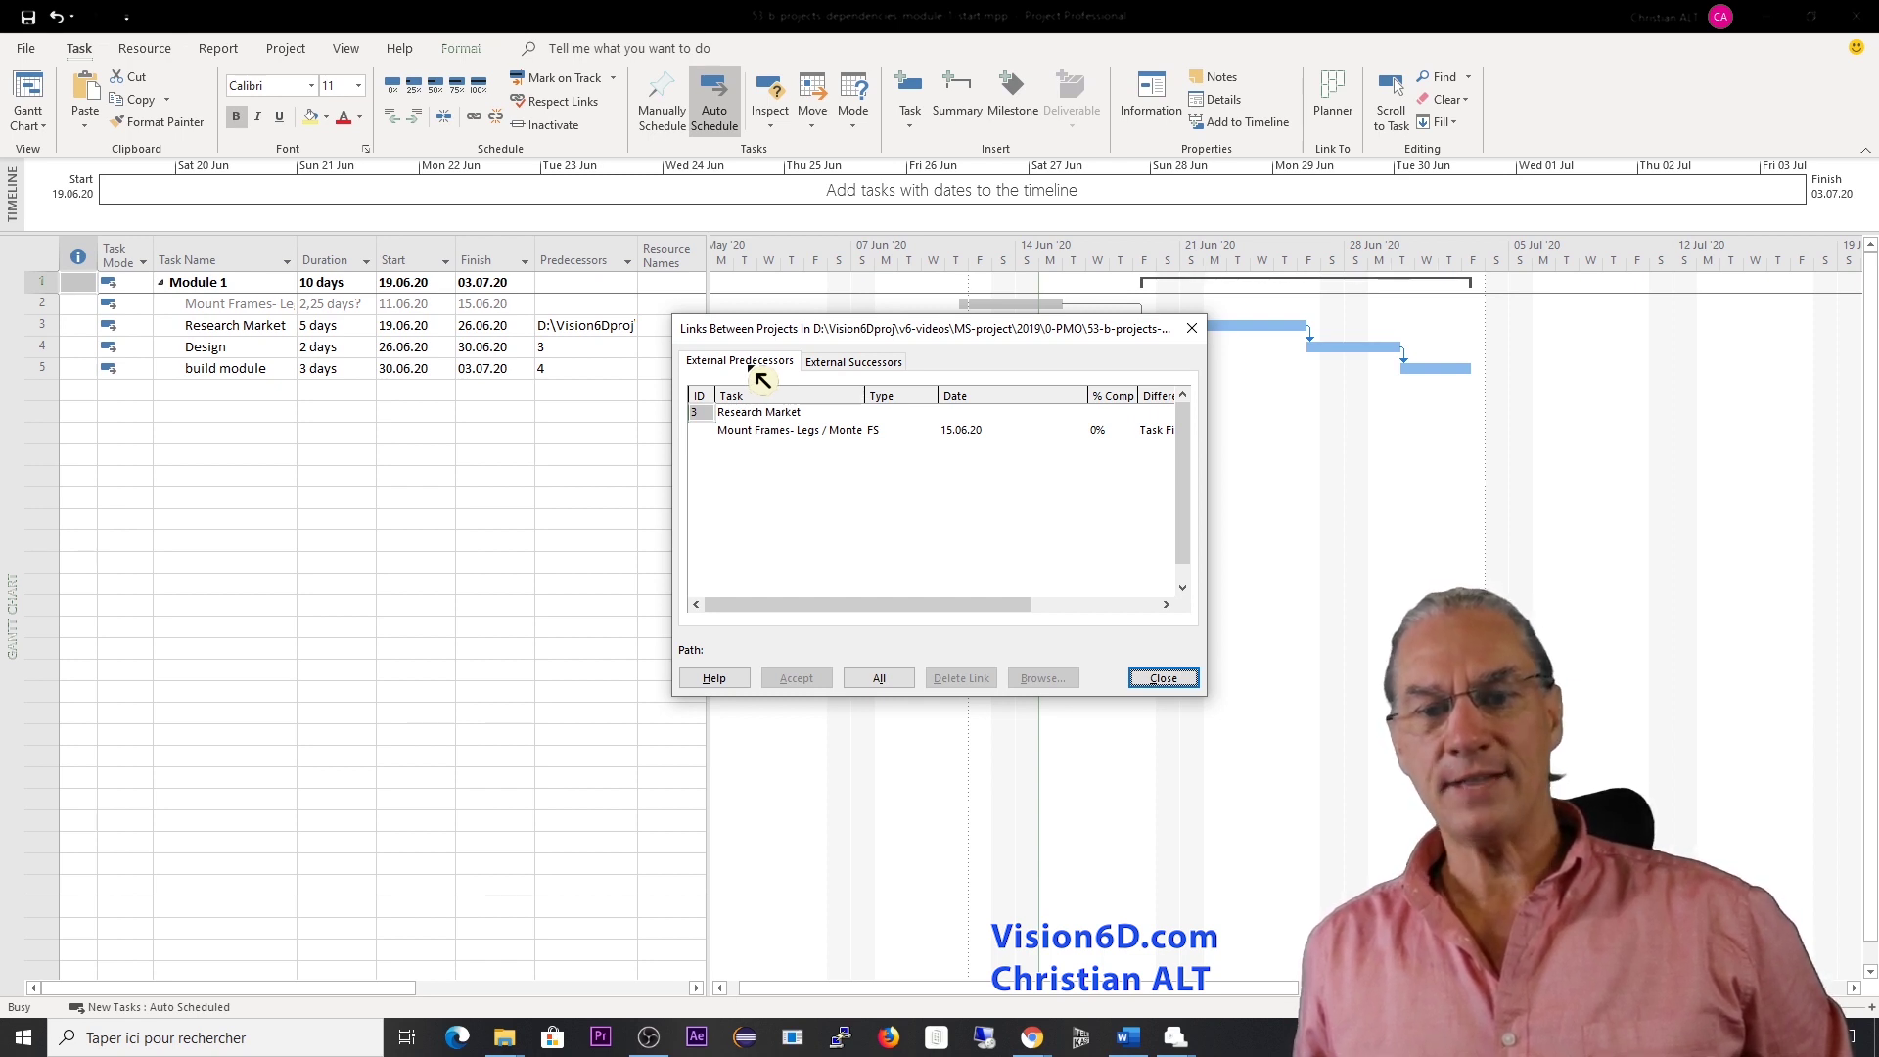
- Accept the changed Mount Frames external predecessor link in Links Between Projects
left_click(752, 432)
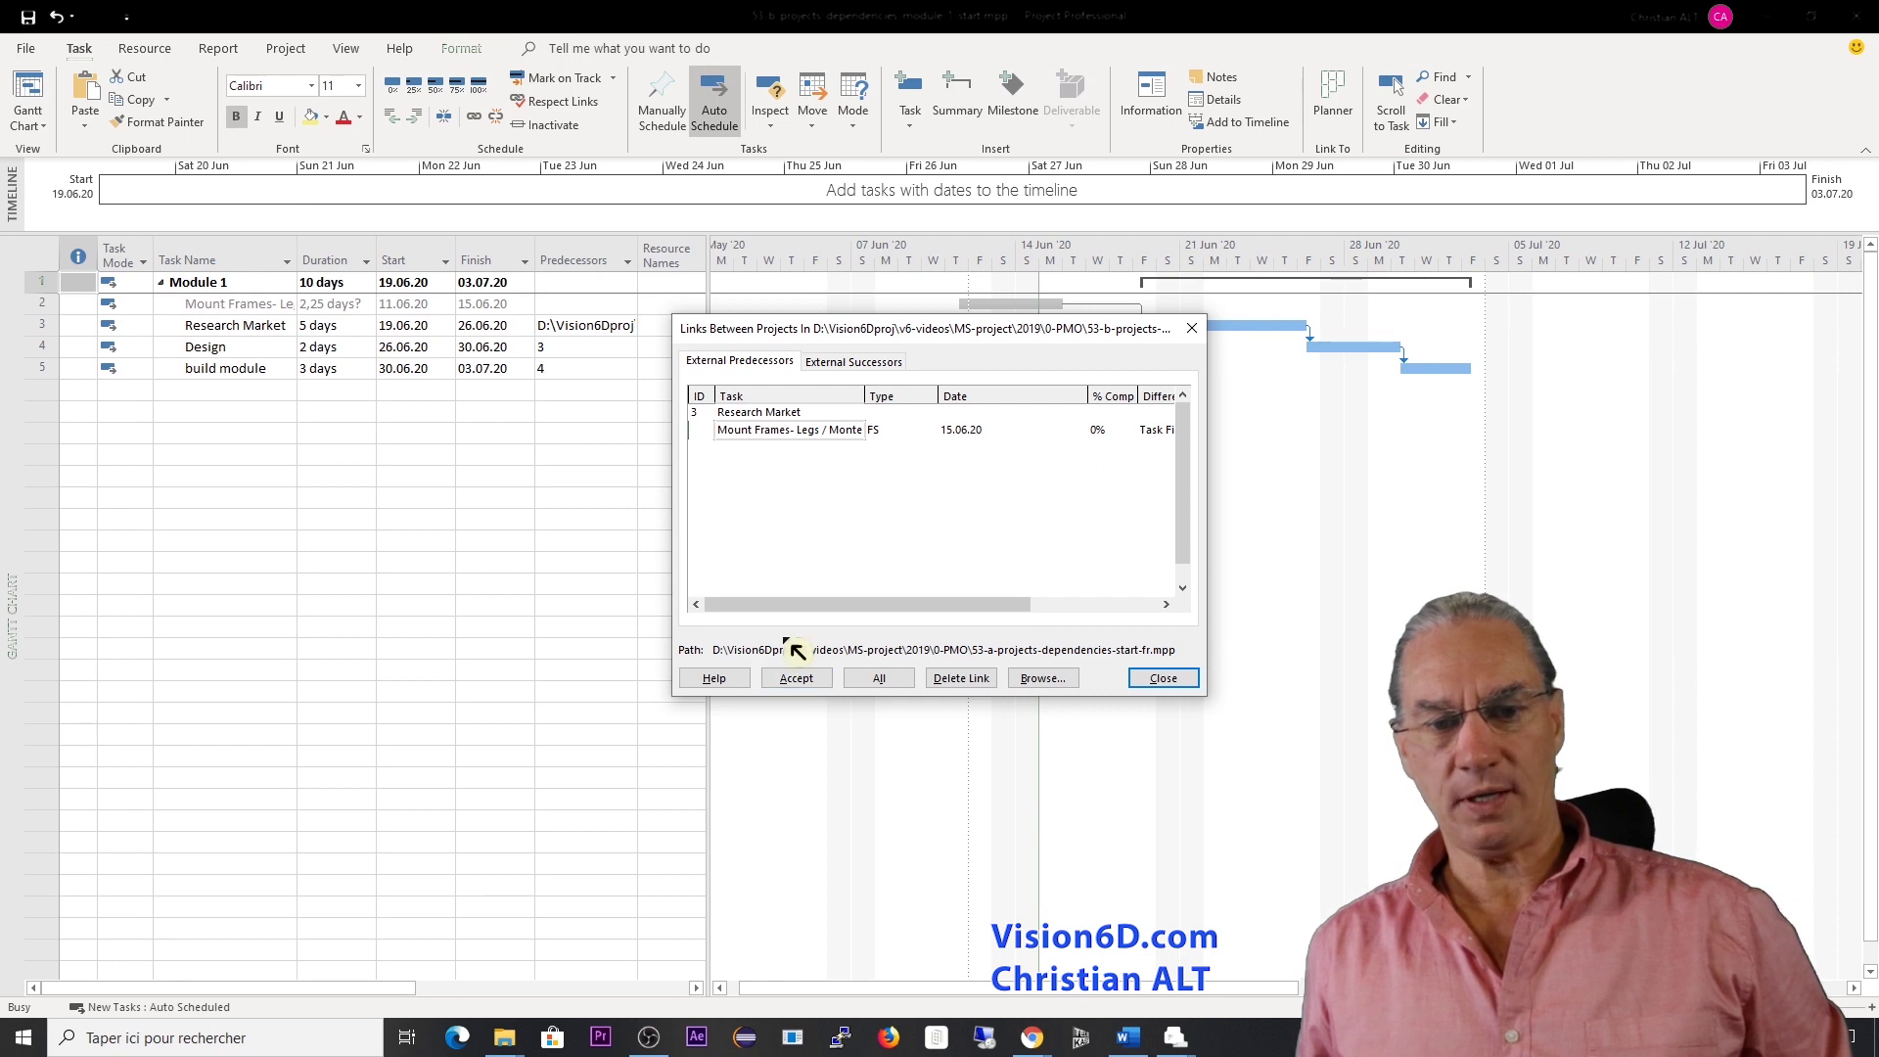
left_click(796, 678)
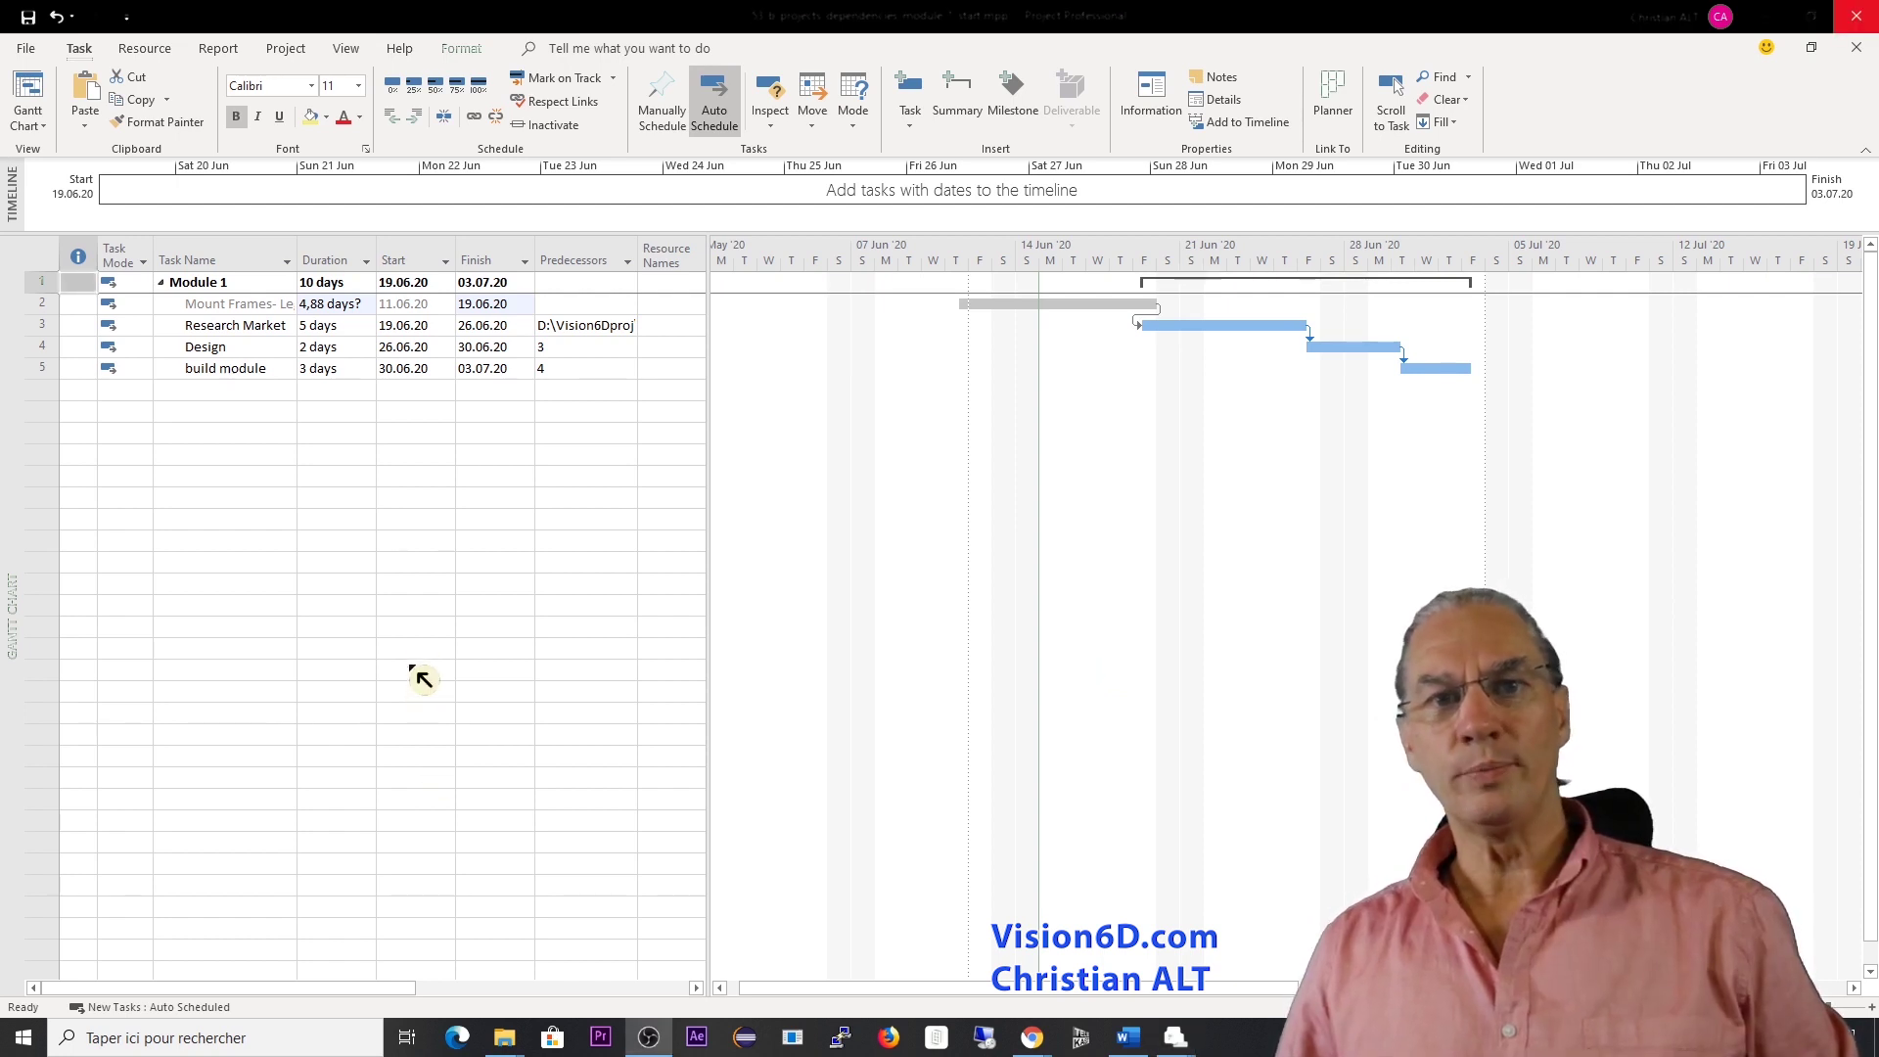
- Delete the external Mount Frames task in row 2 of Module 1
left_click(40, 306)
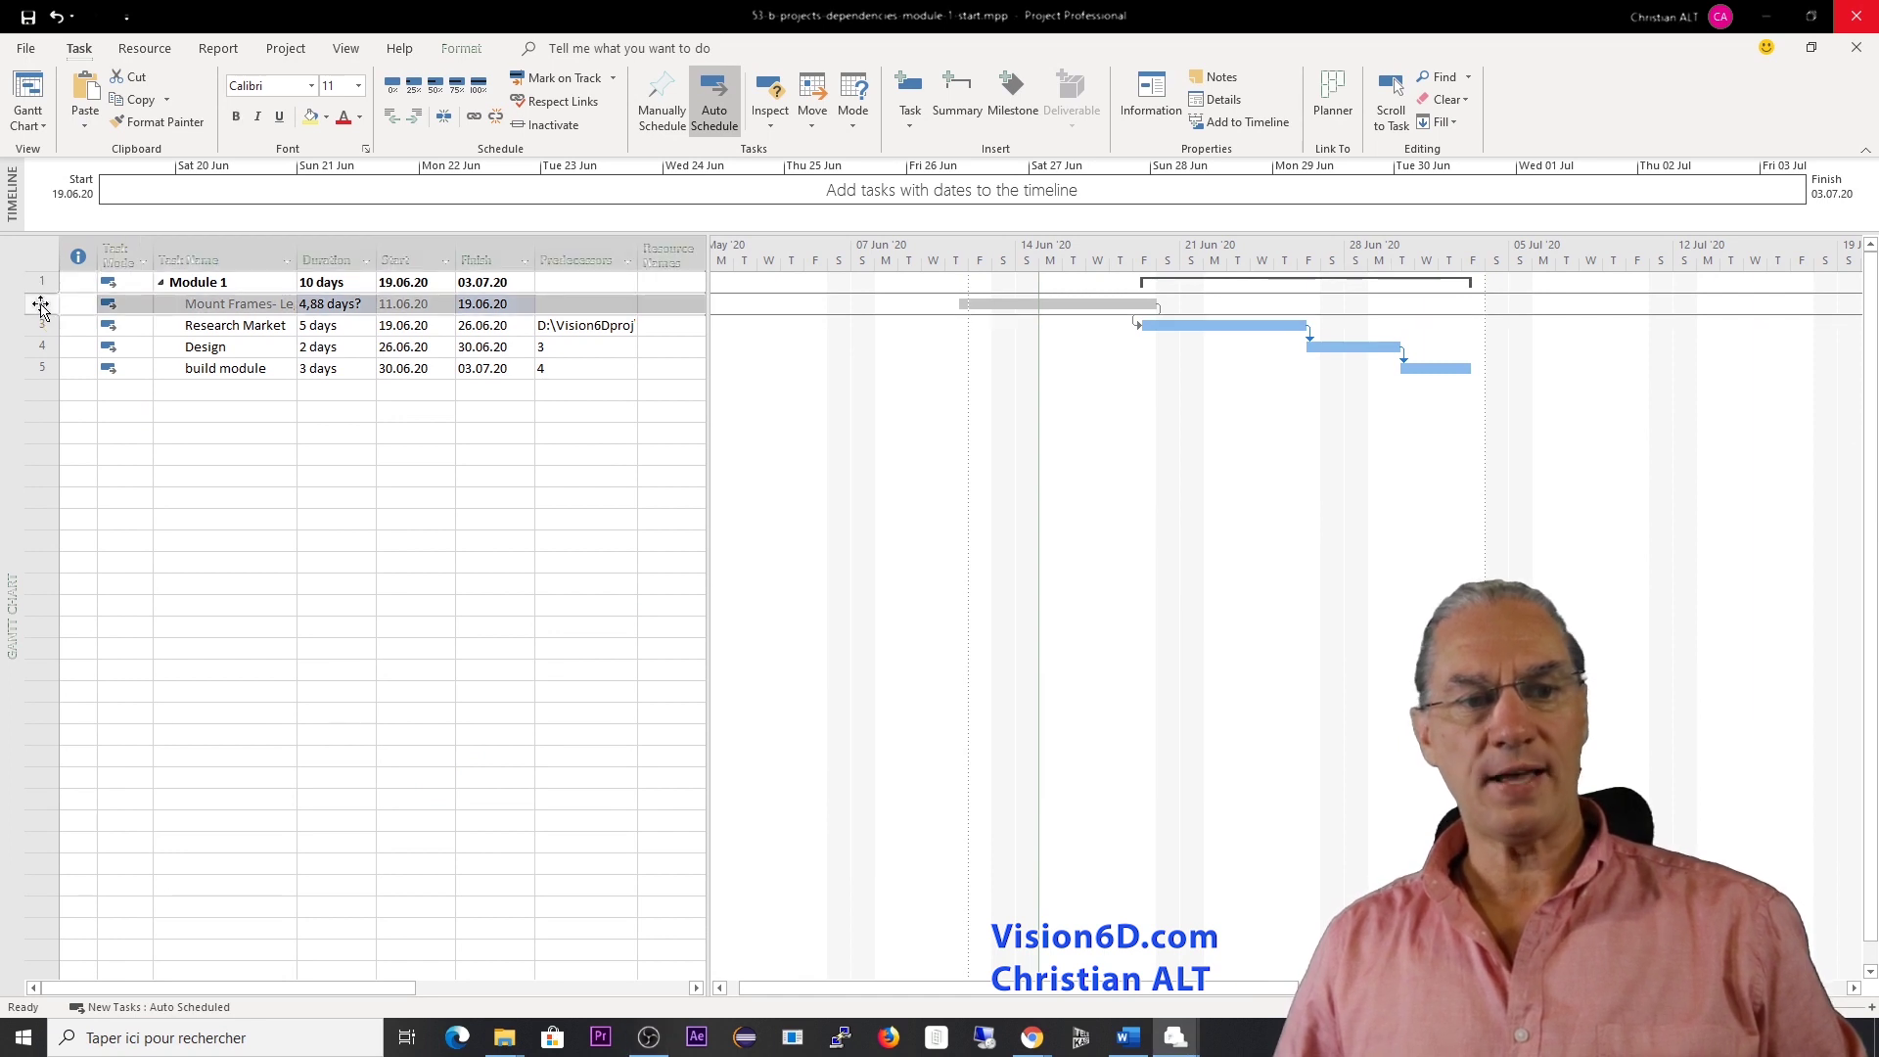
right_click(40, 306)
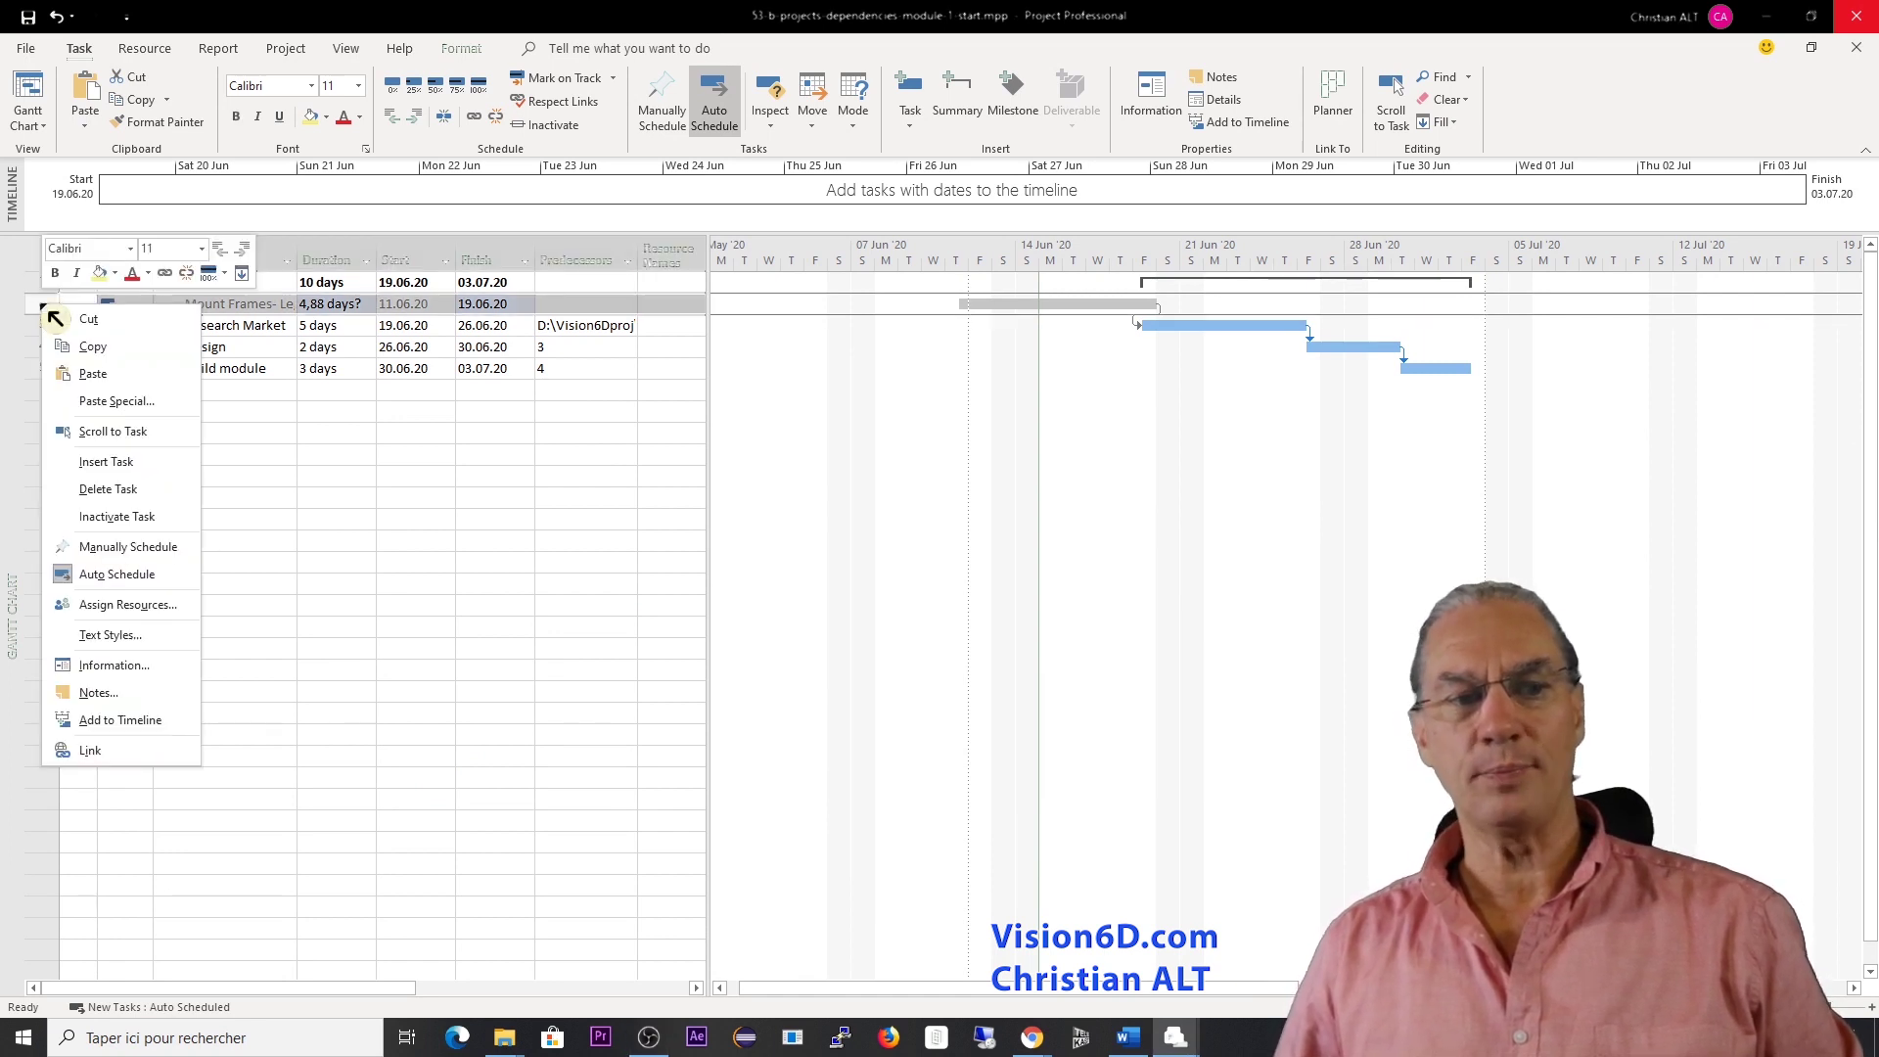
left_click(107, 489)
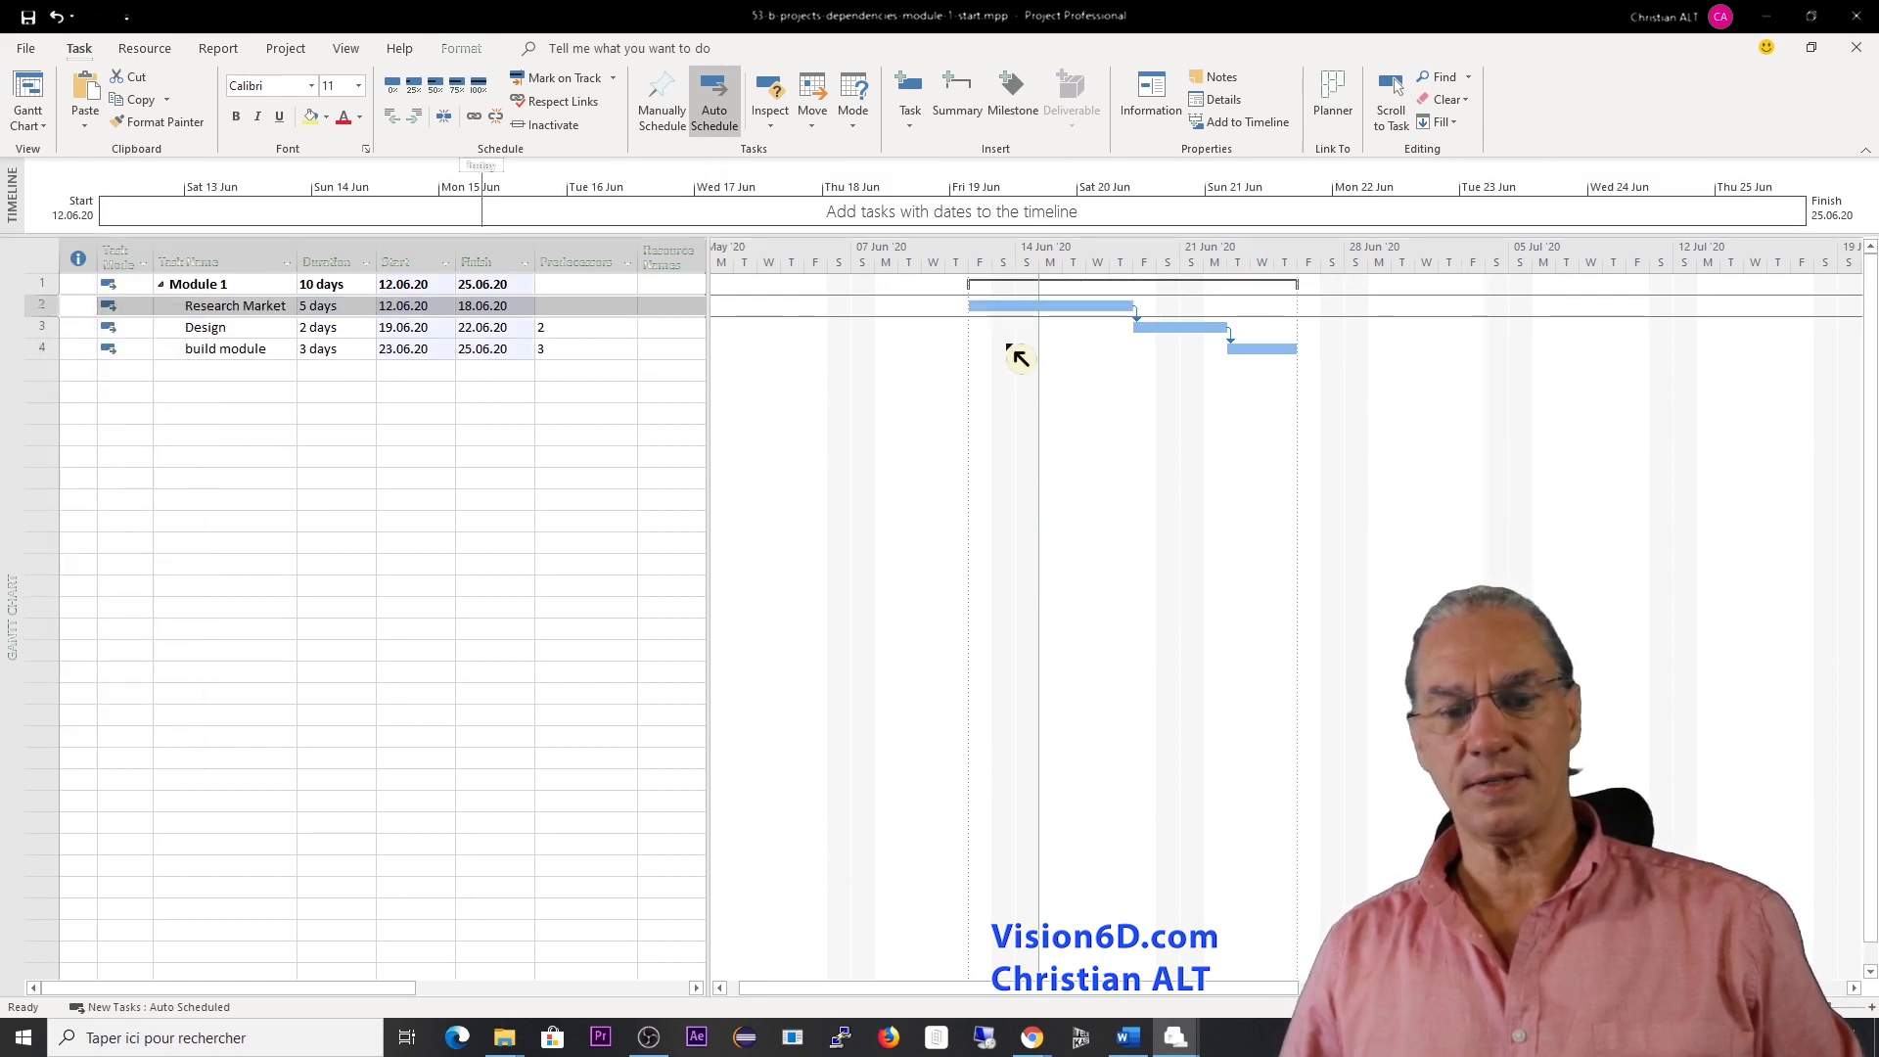
- Switch to the 53-c master project window from the taskbar previews
mouse_move(1180, 1039)
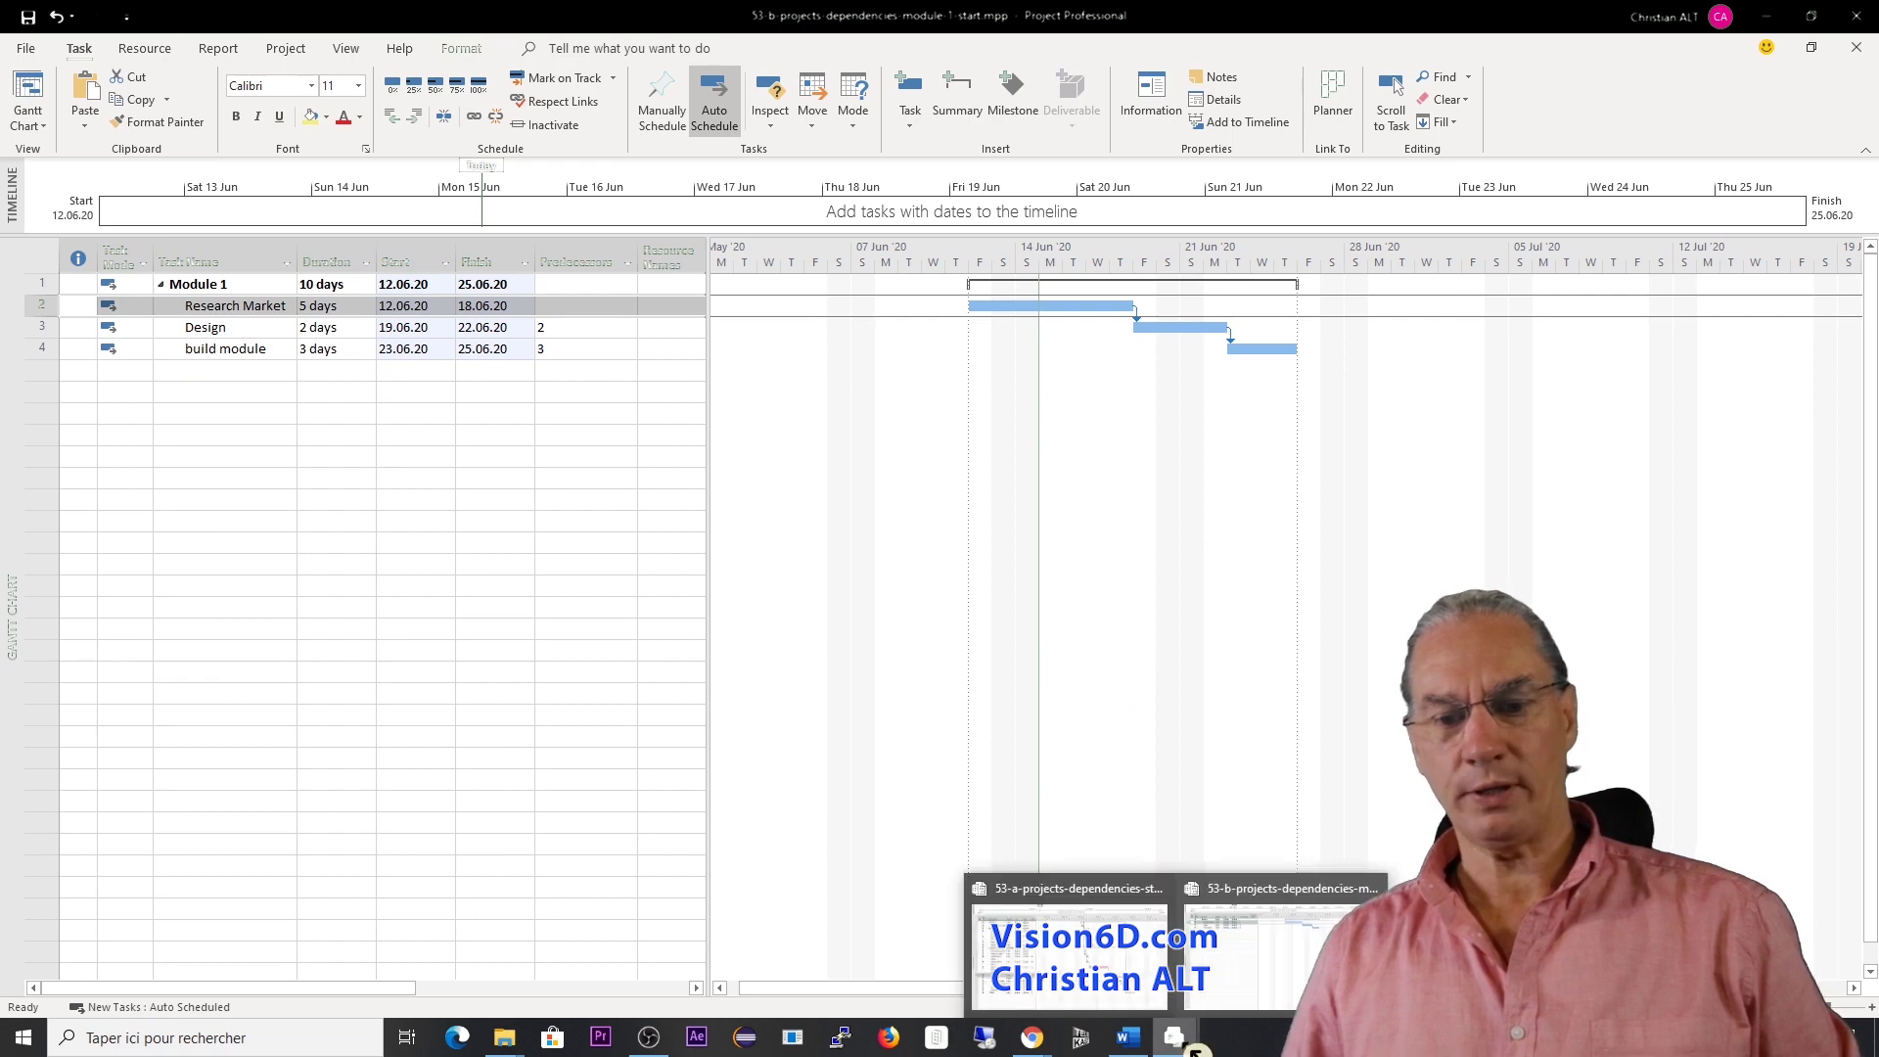
left_click(1069, 939)
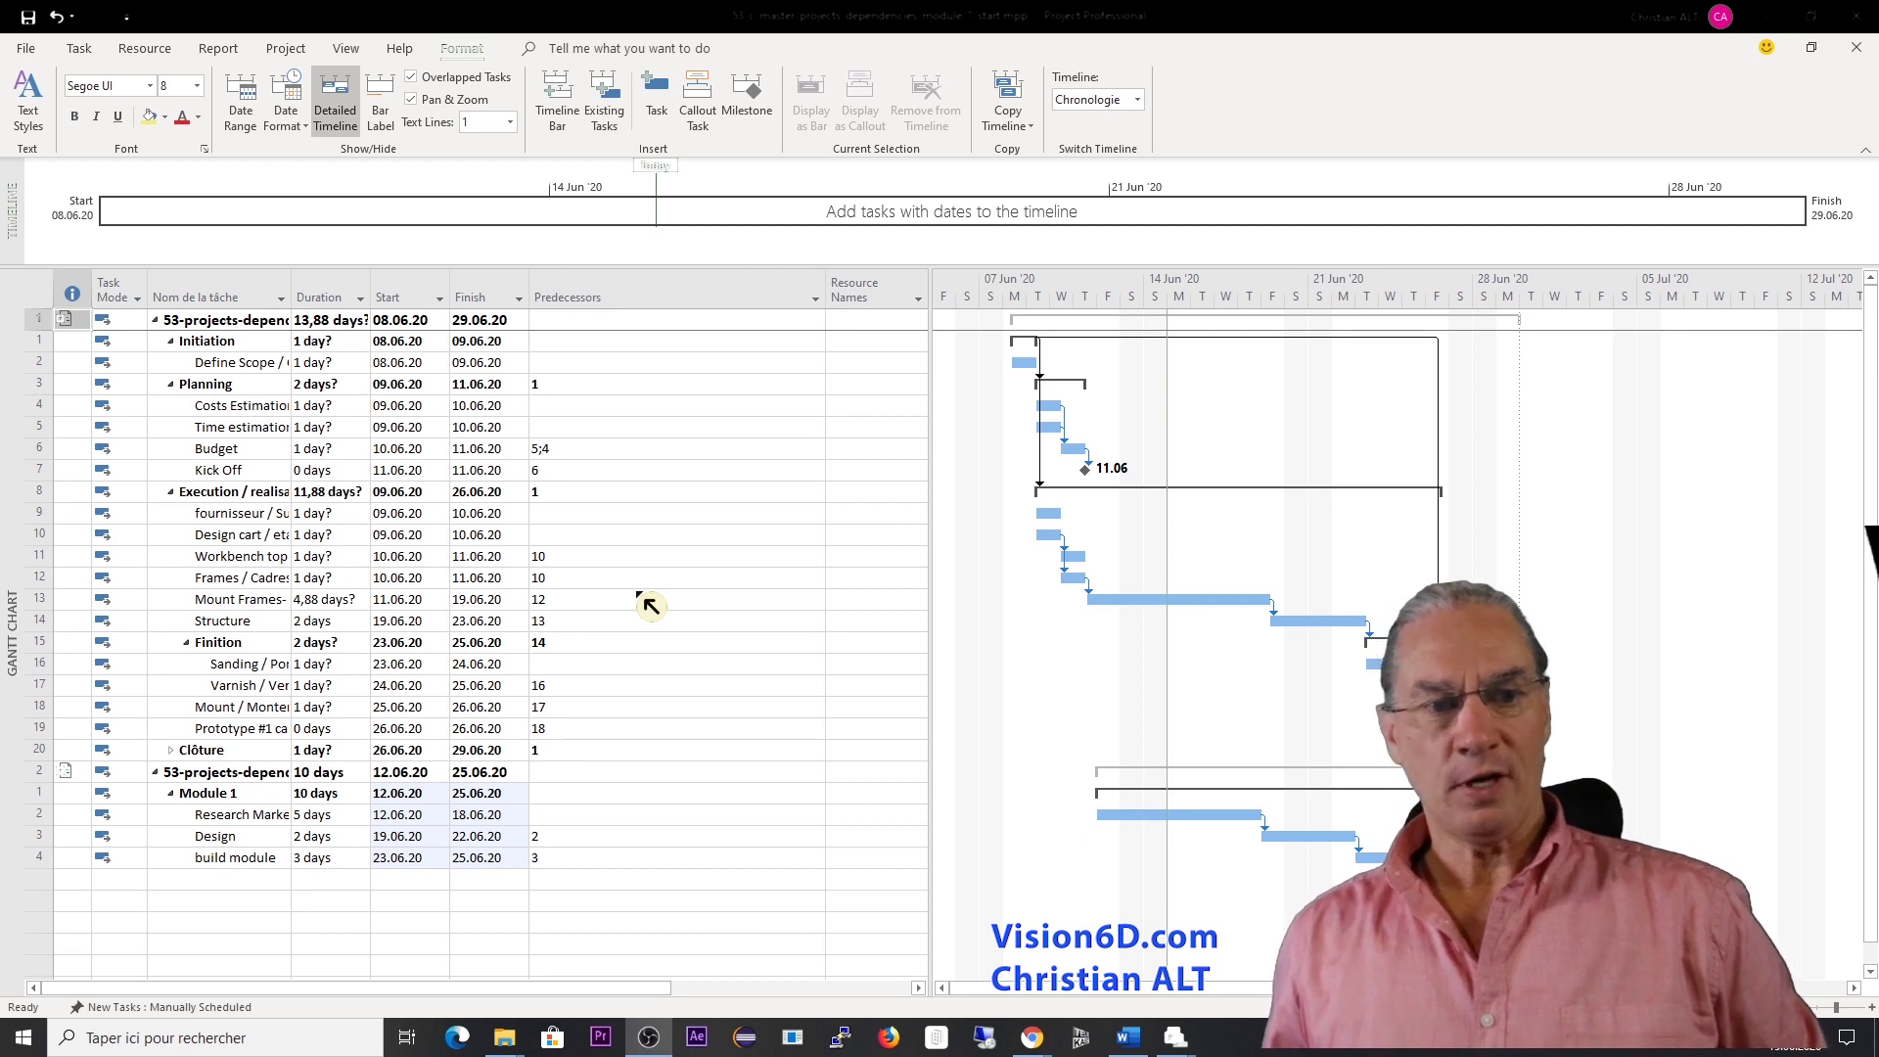
- Add Execution / realisation and Module 1 to the timeline, then enlarge the timeline pane
left_click(223, 494)
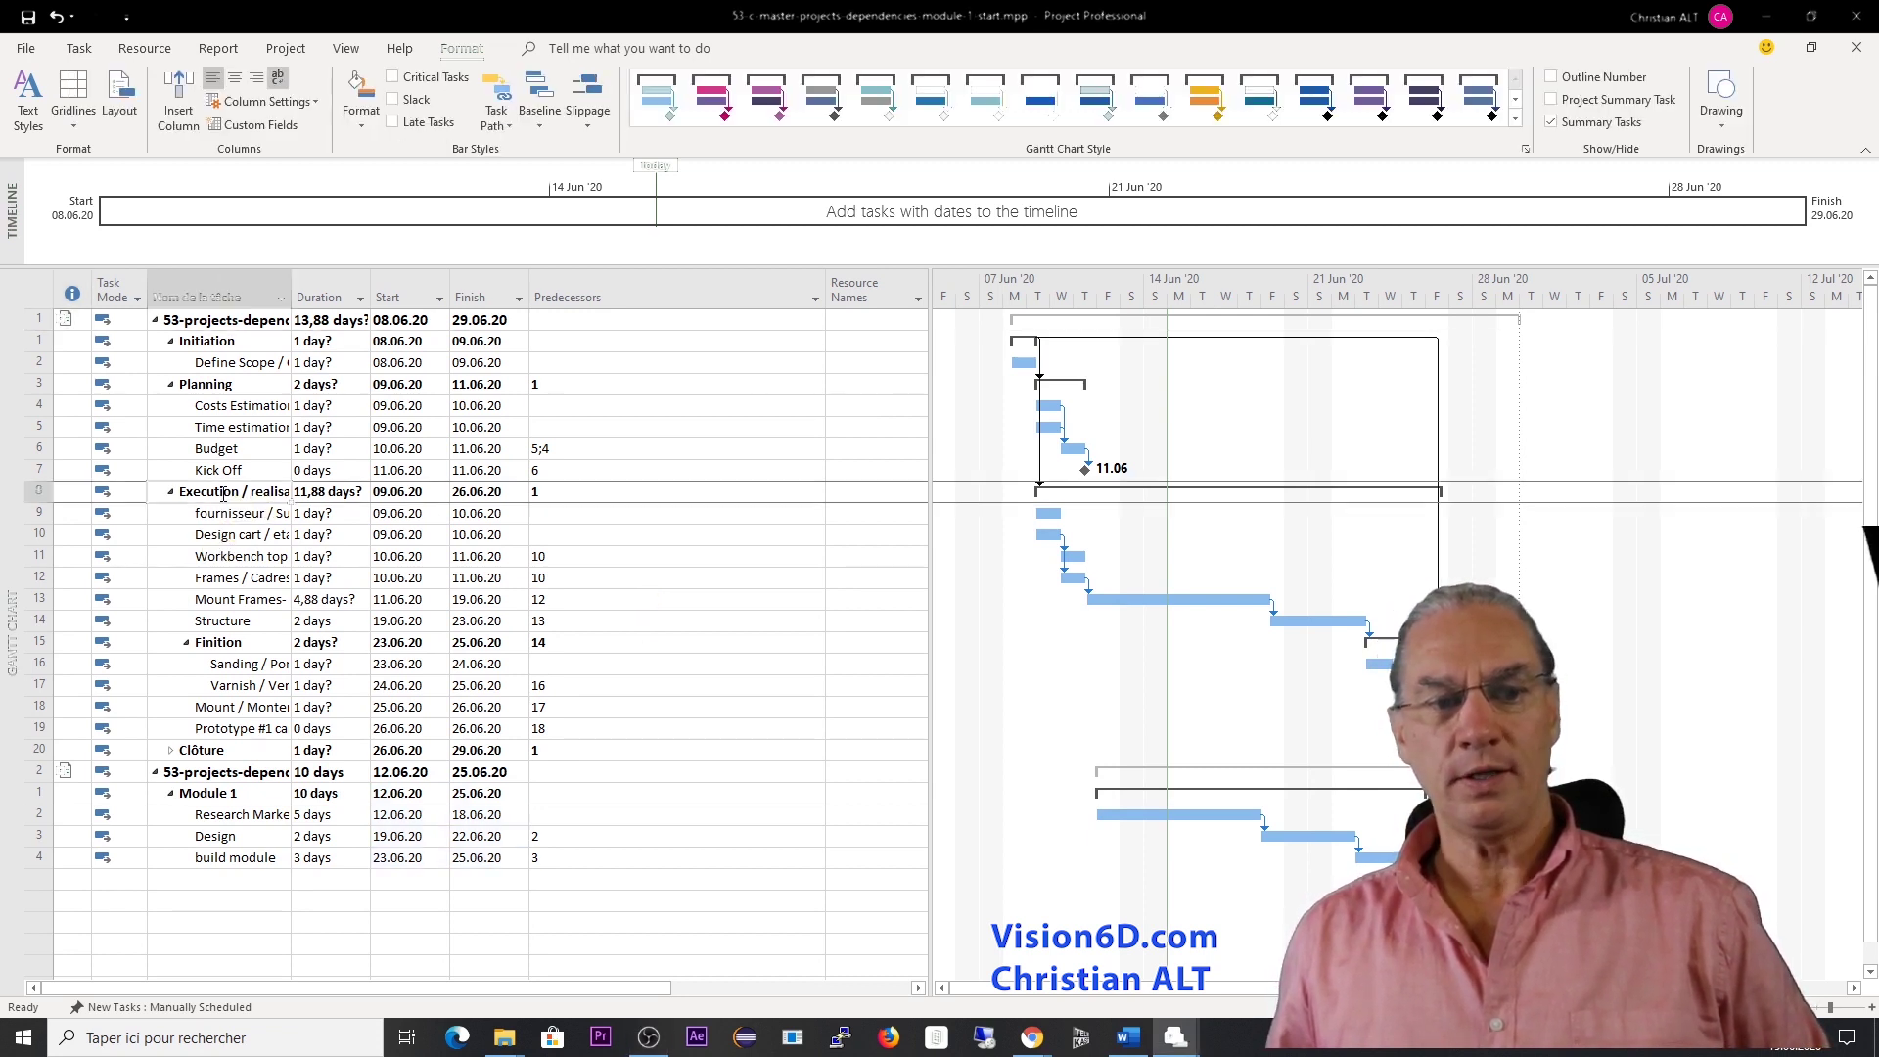
right_click(223, 494)
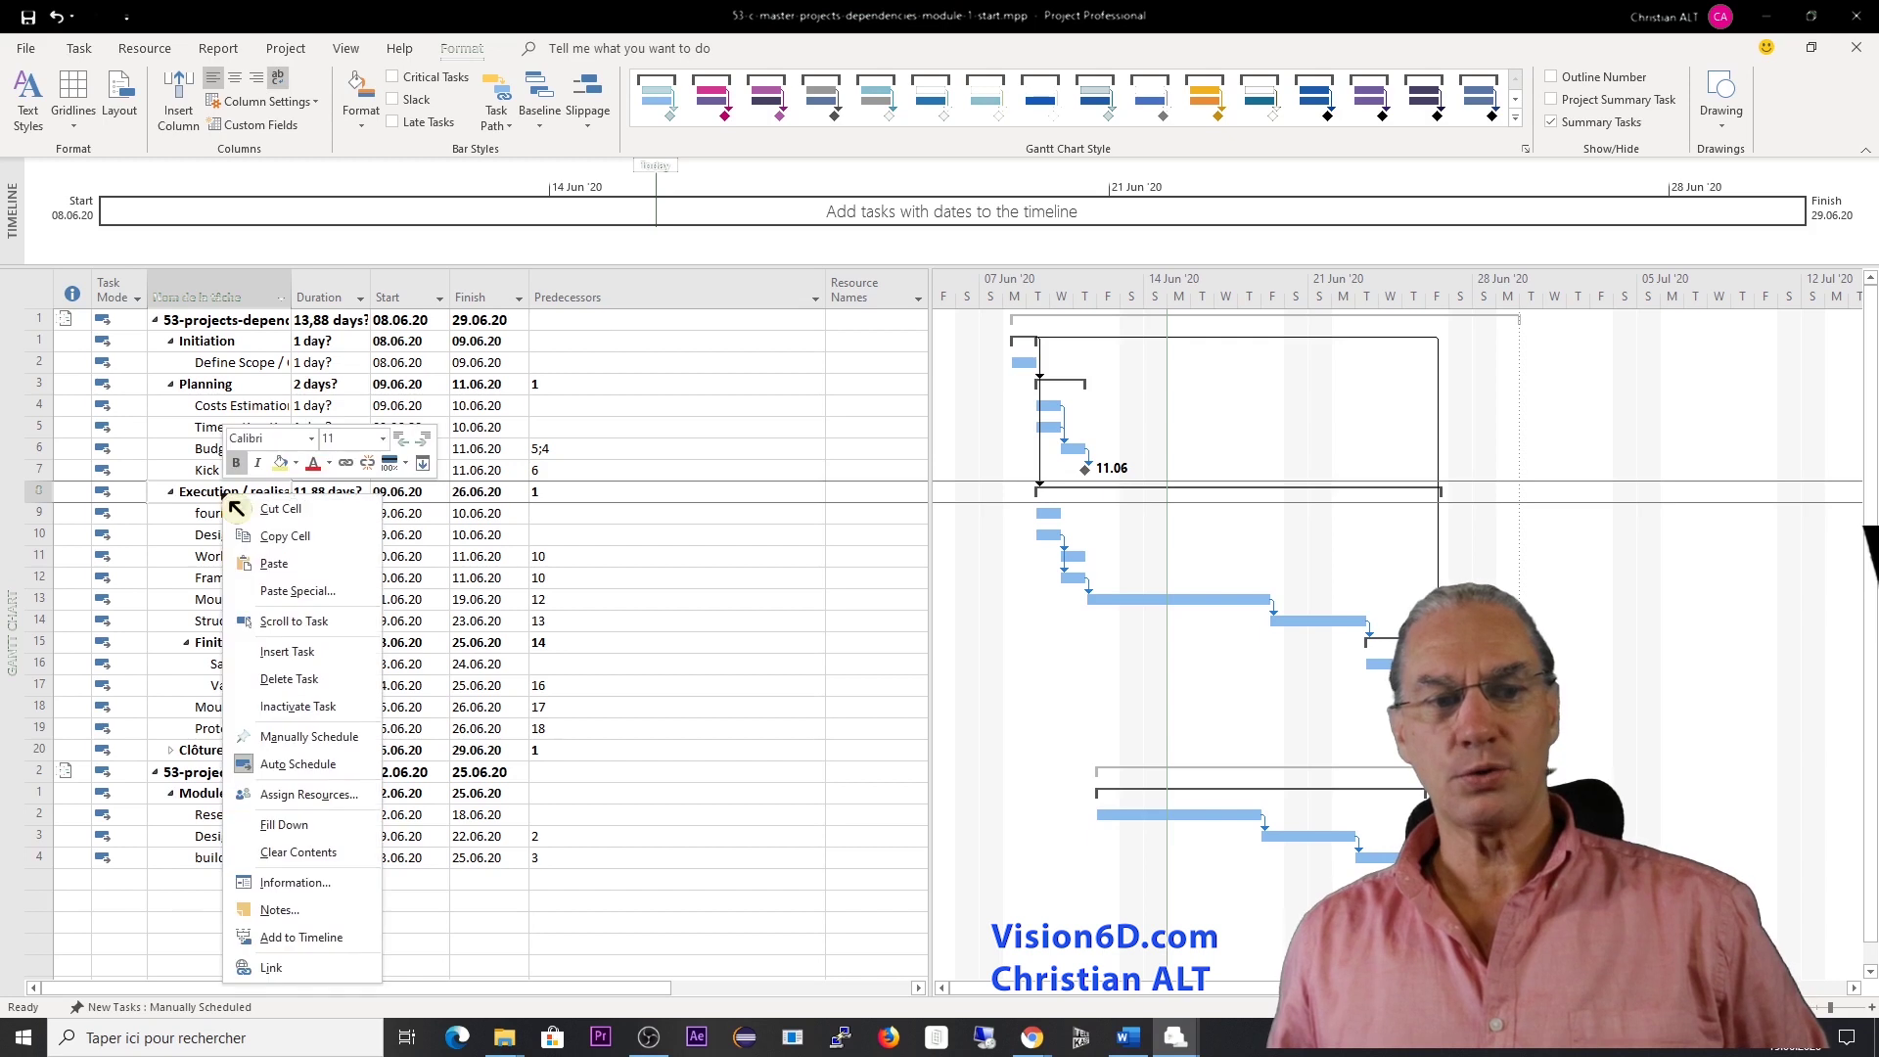
left_click(309, 936)
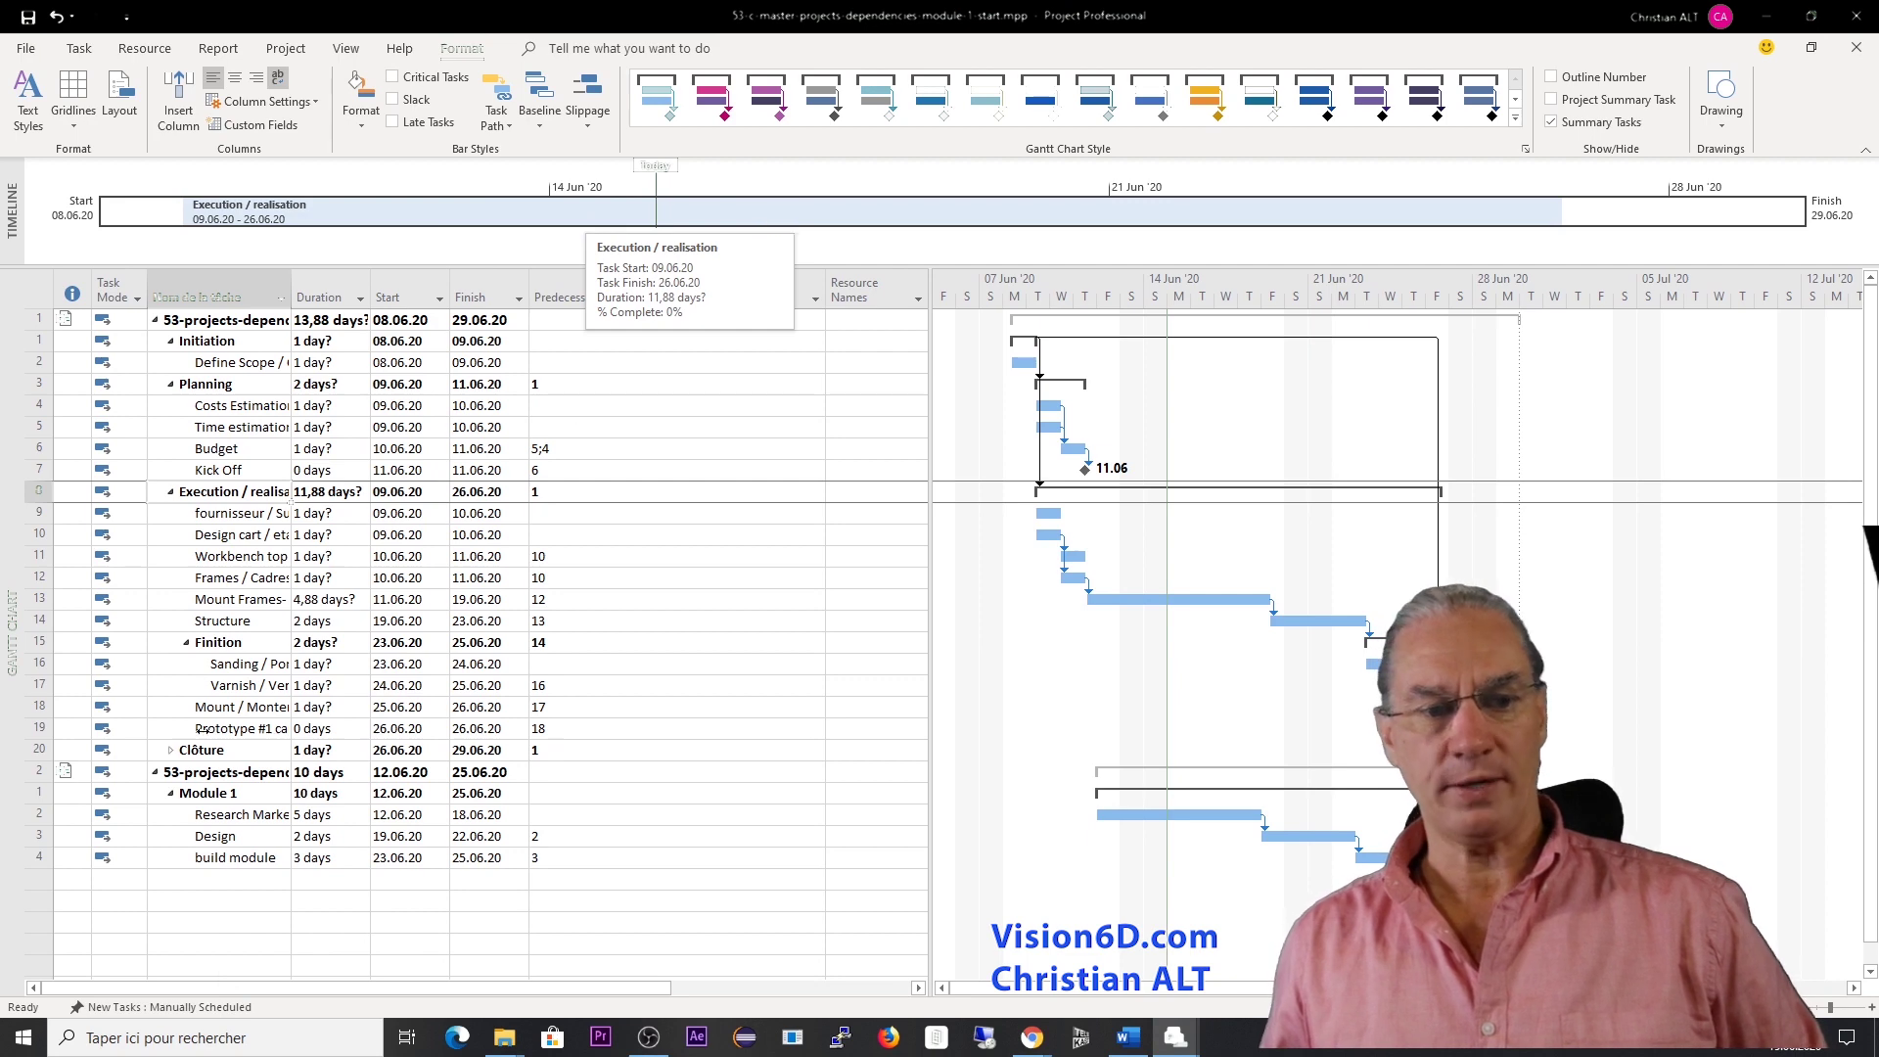
left_click(207, 793)
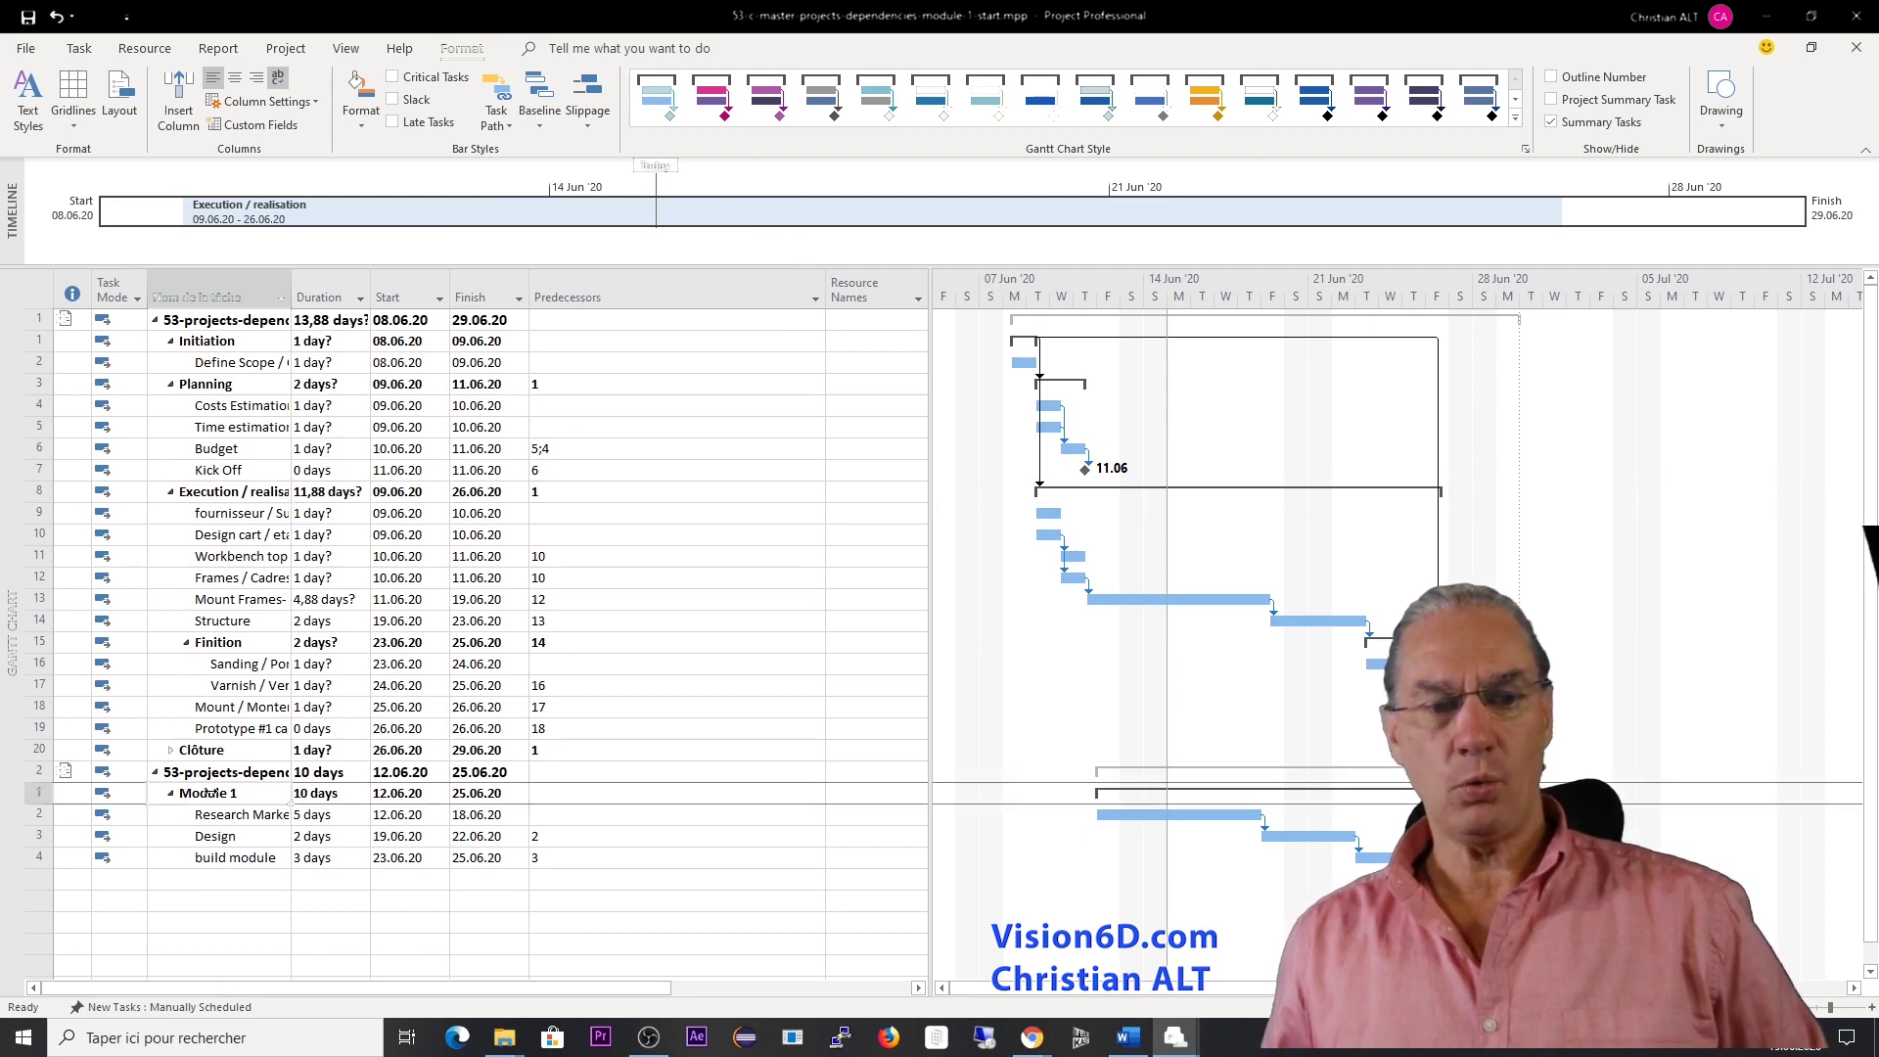
right_click(210, 793)
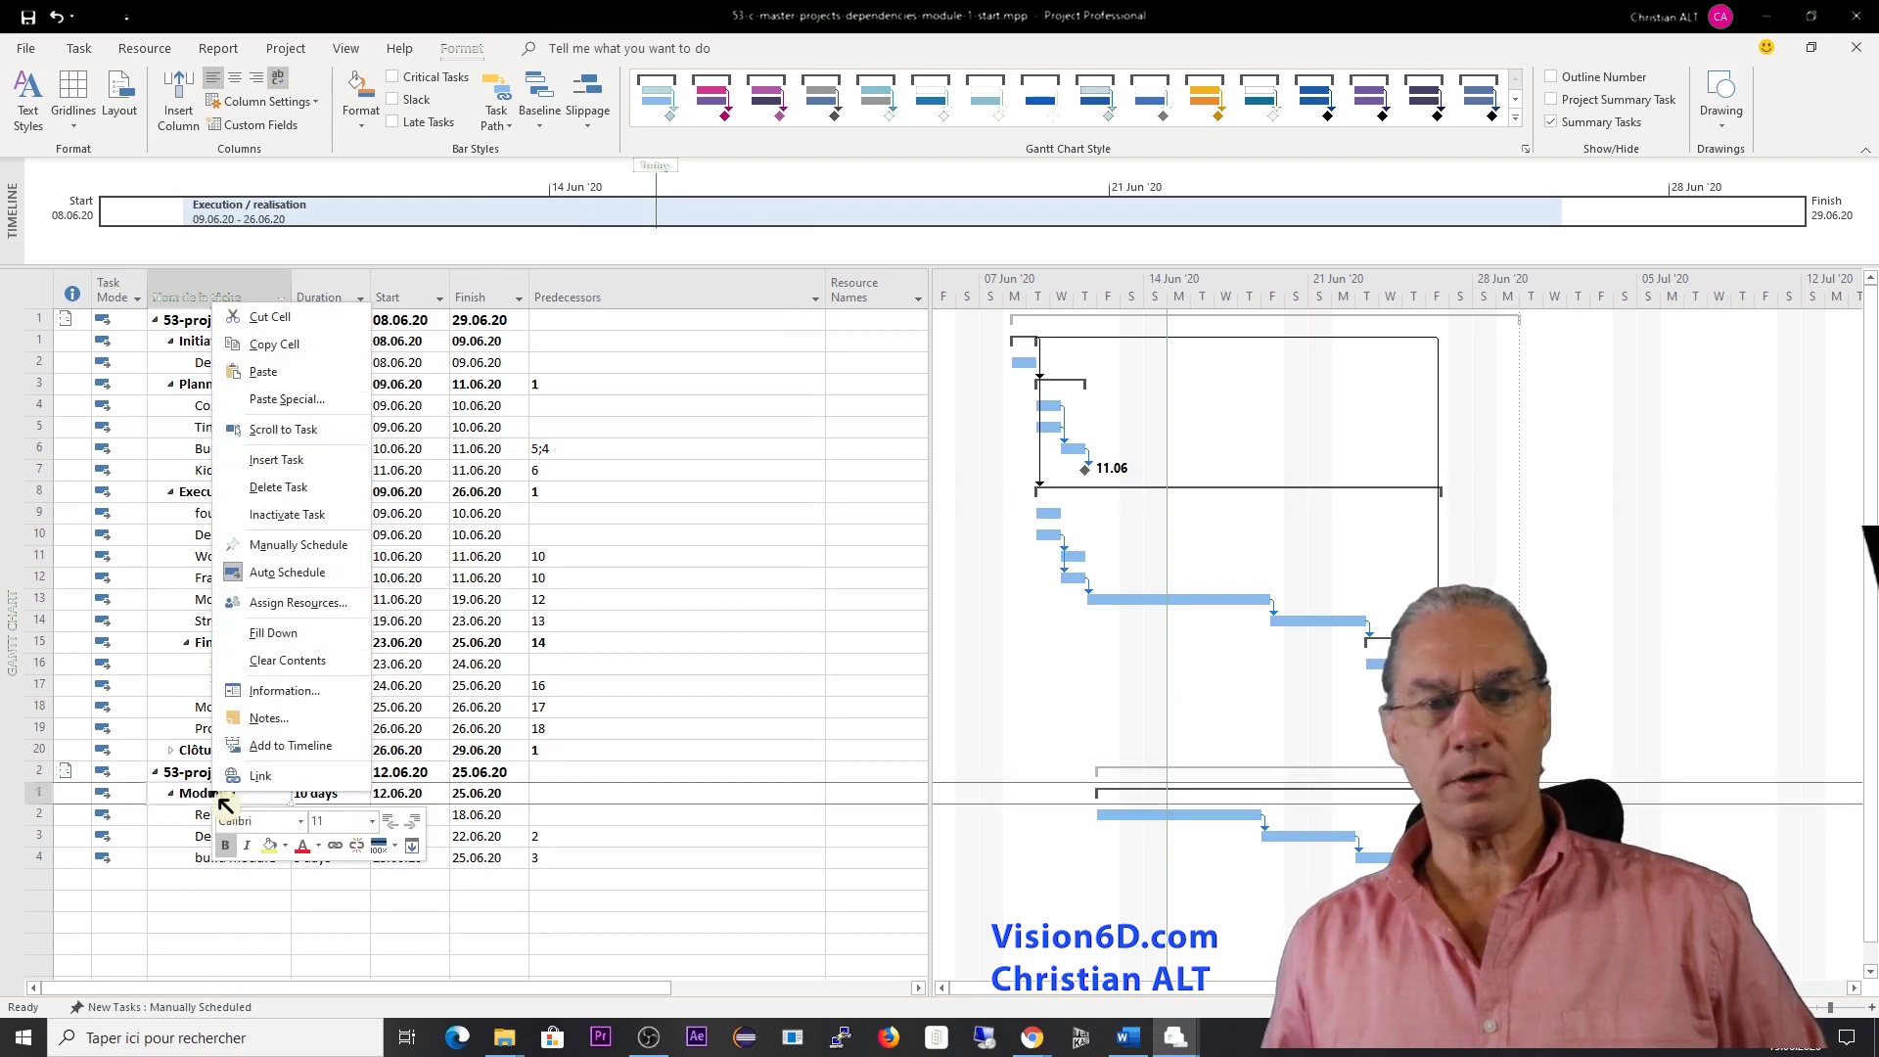
left_click(279, 745)
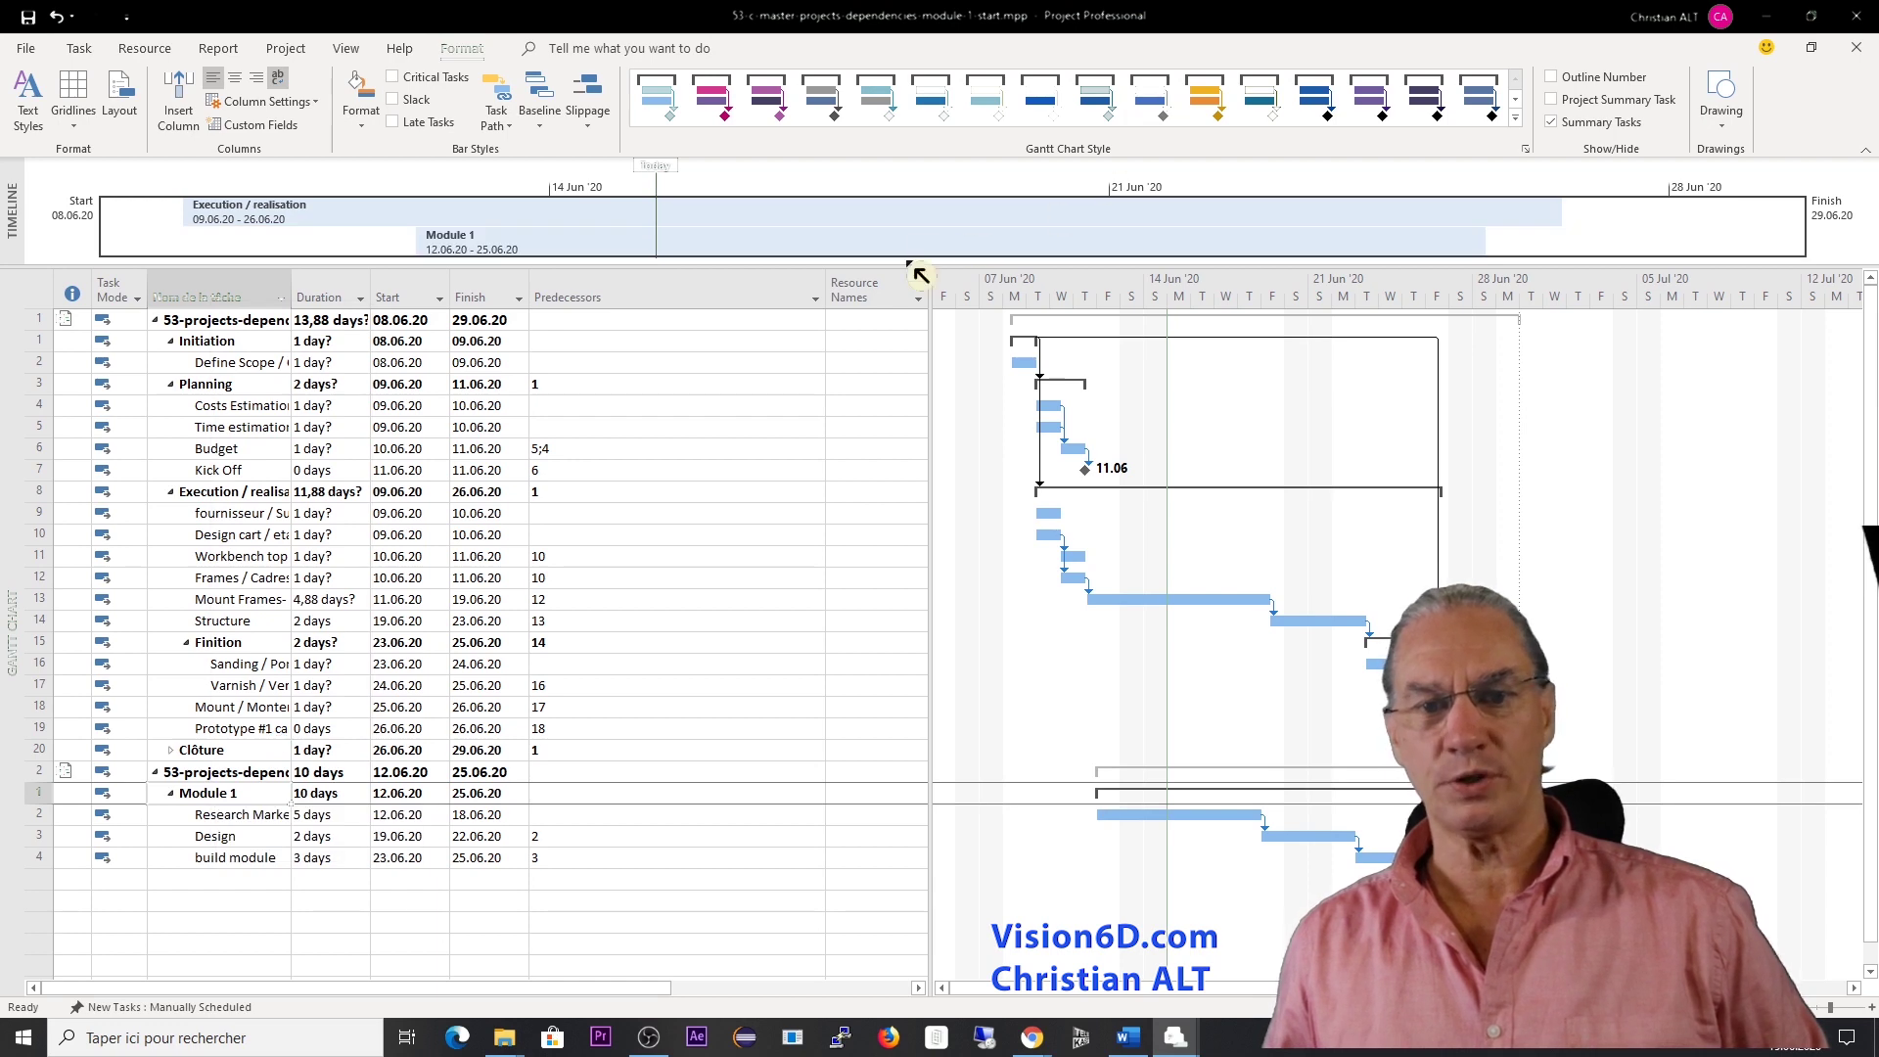
left_click_drag(895, 267, 888, 442)
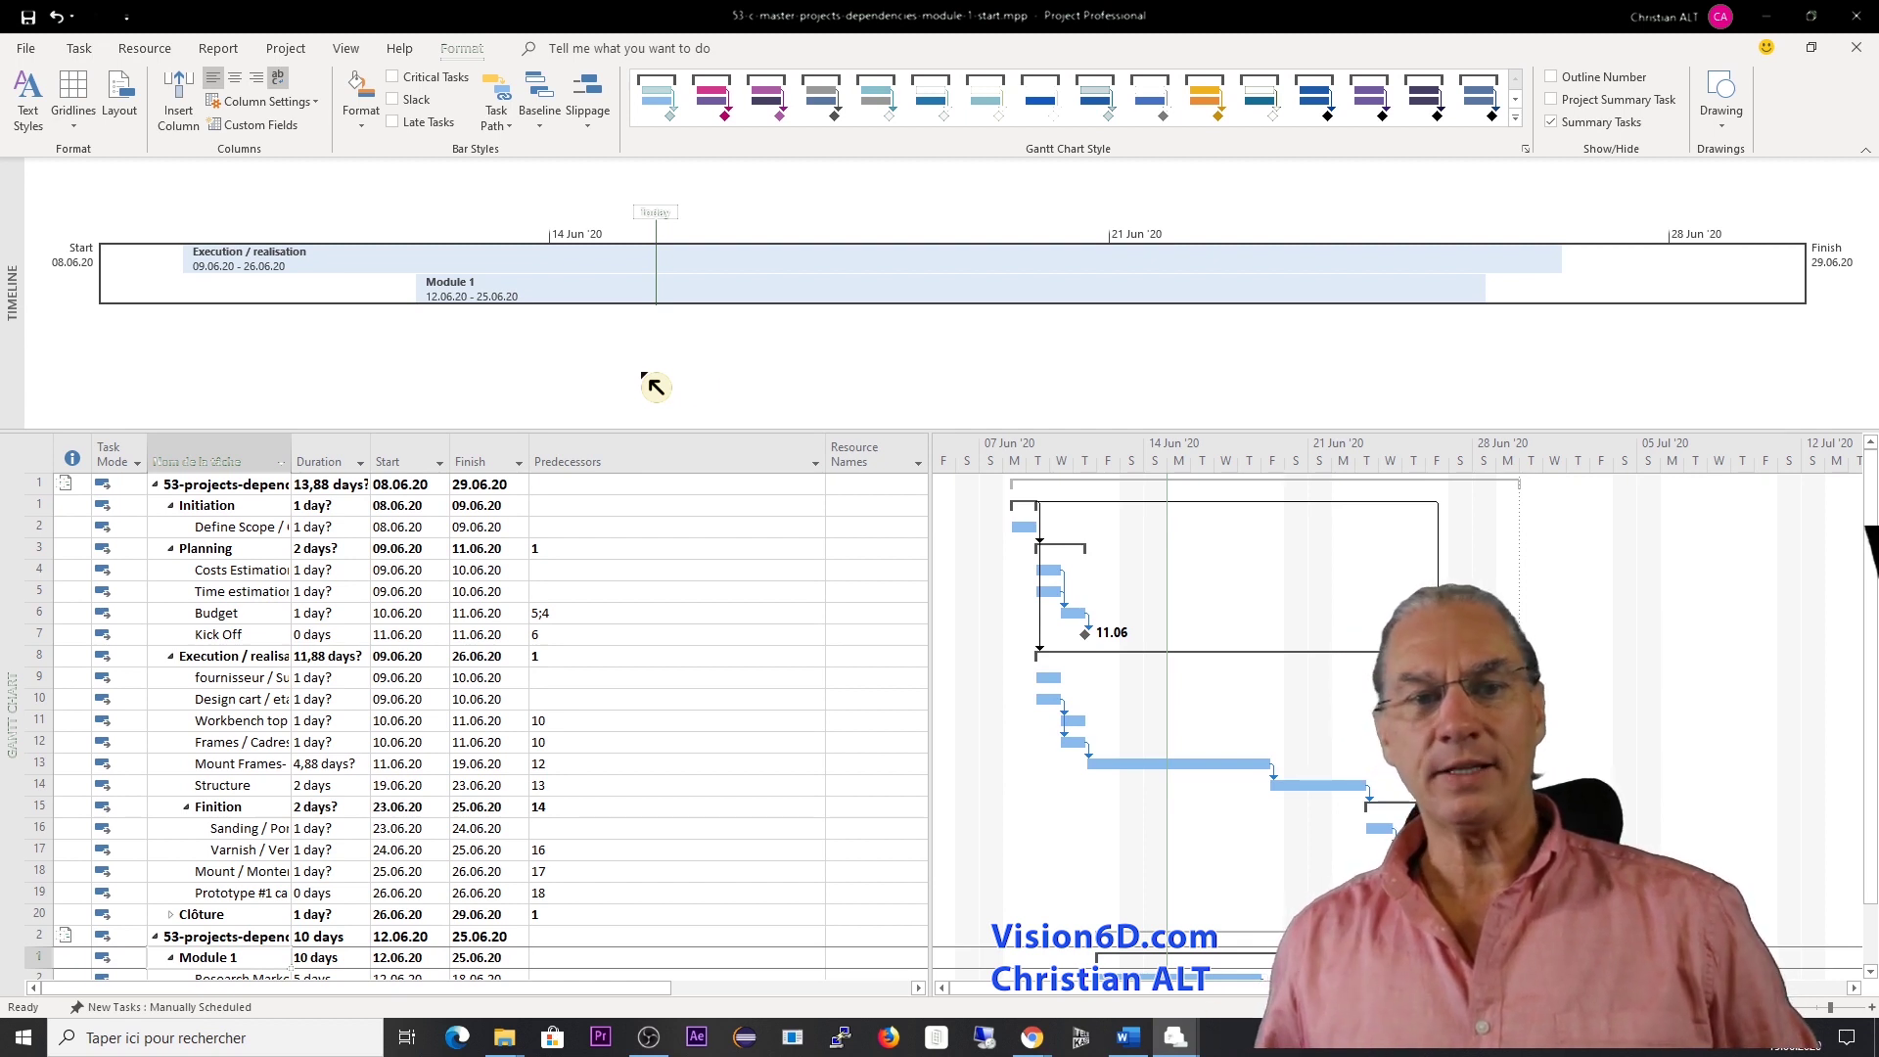
mouse_move(740, 306)
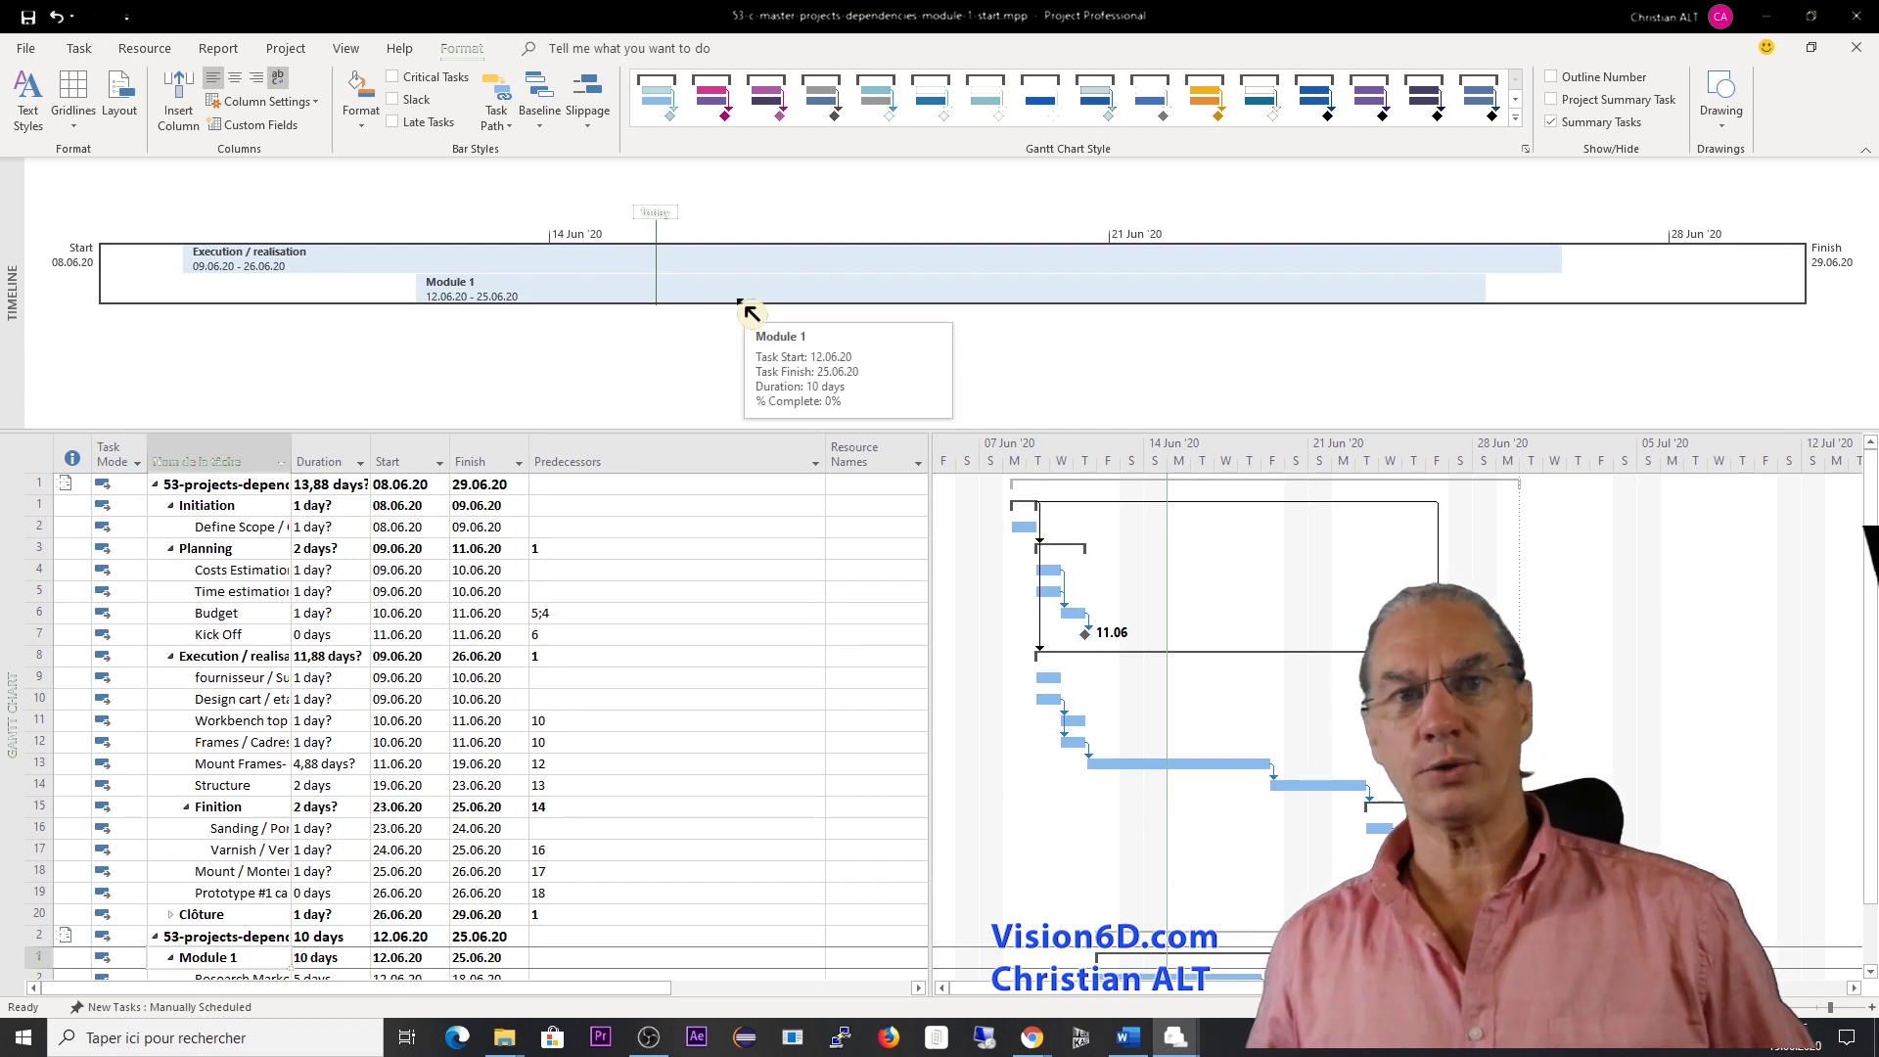